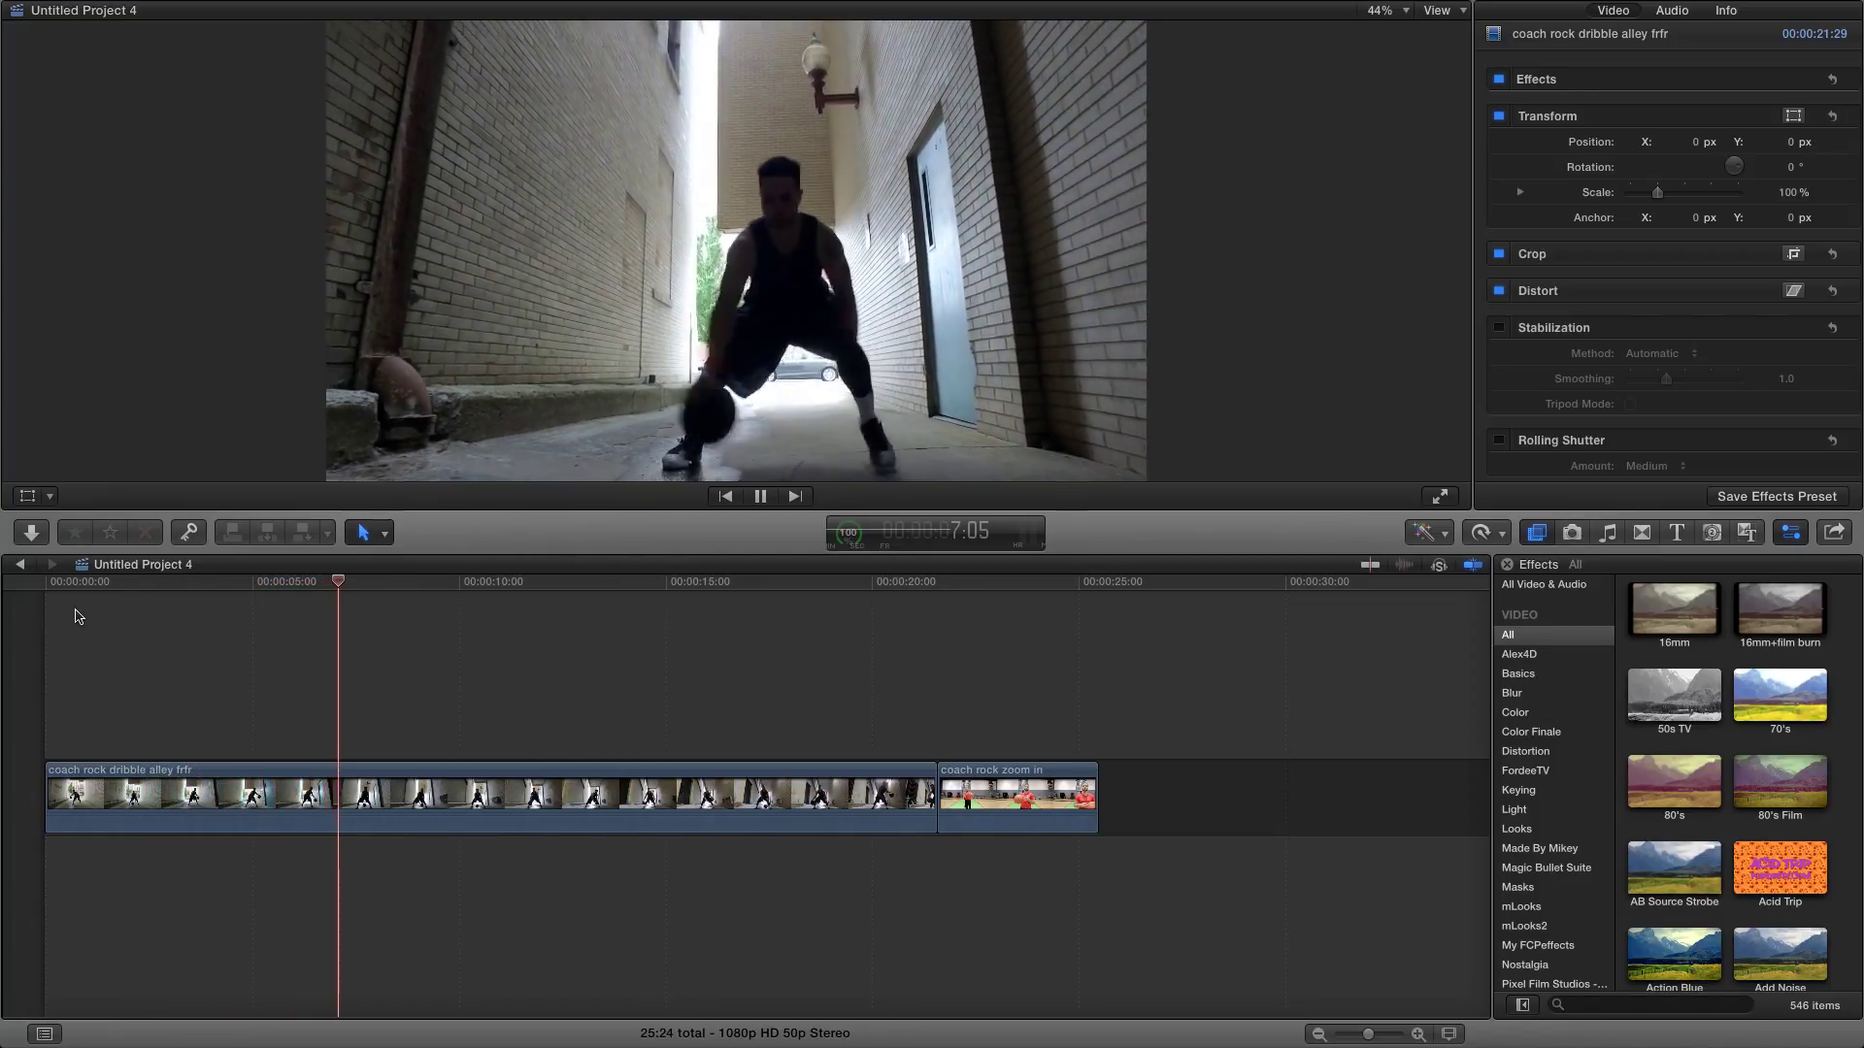
Step: Cut the alley dribbling clip at 8:18, delete the remainder, and select the coach rock zoom in clip
{"action": "key", "text": "space"}
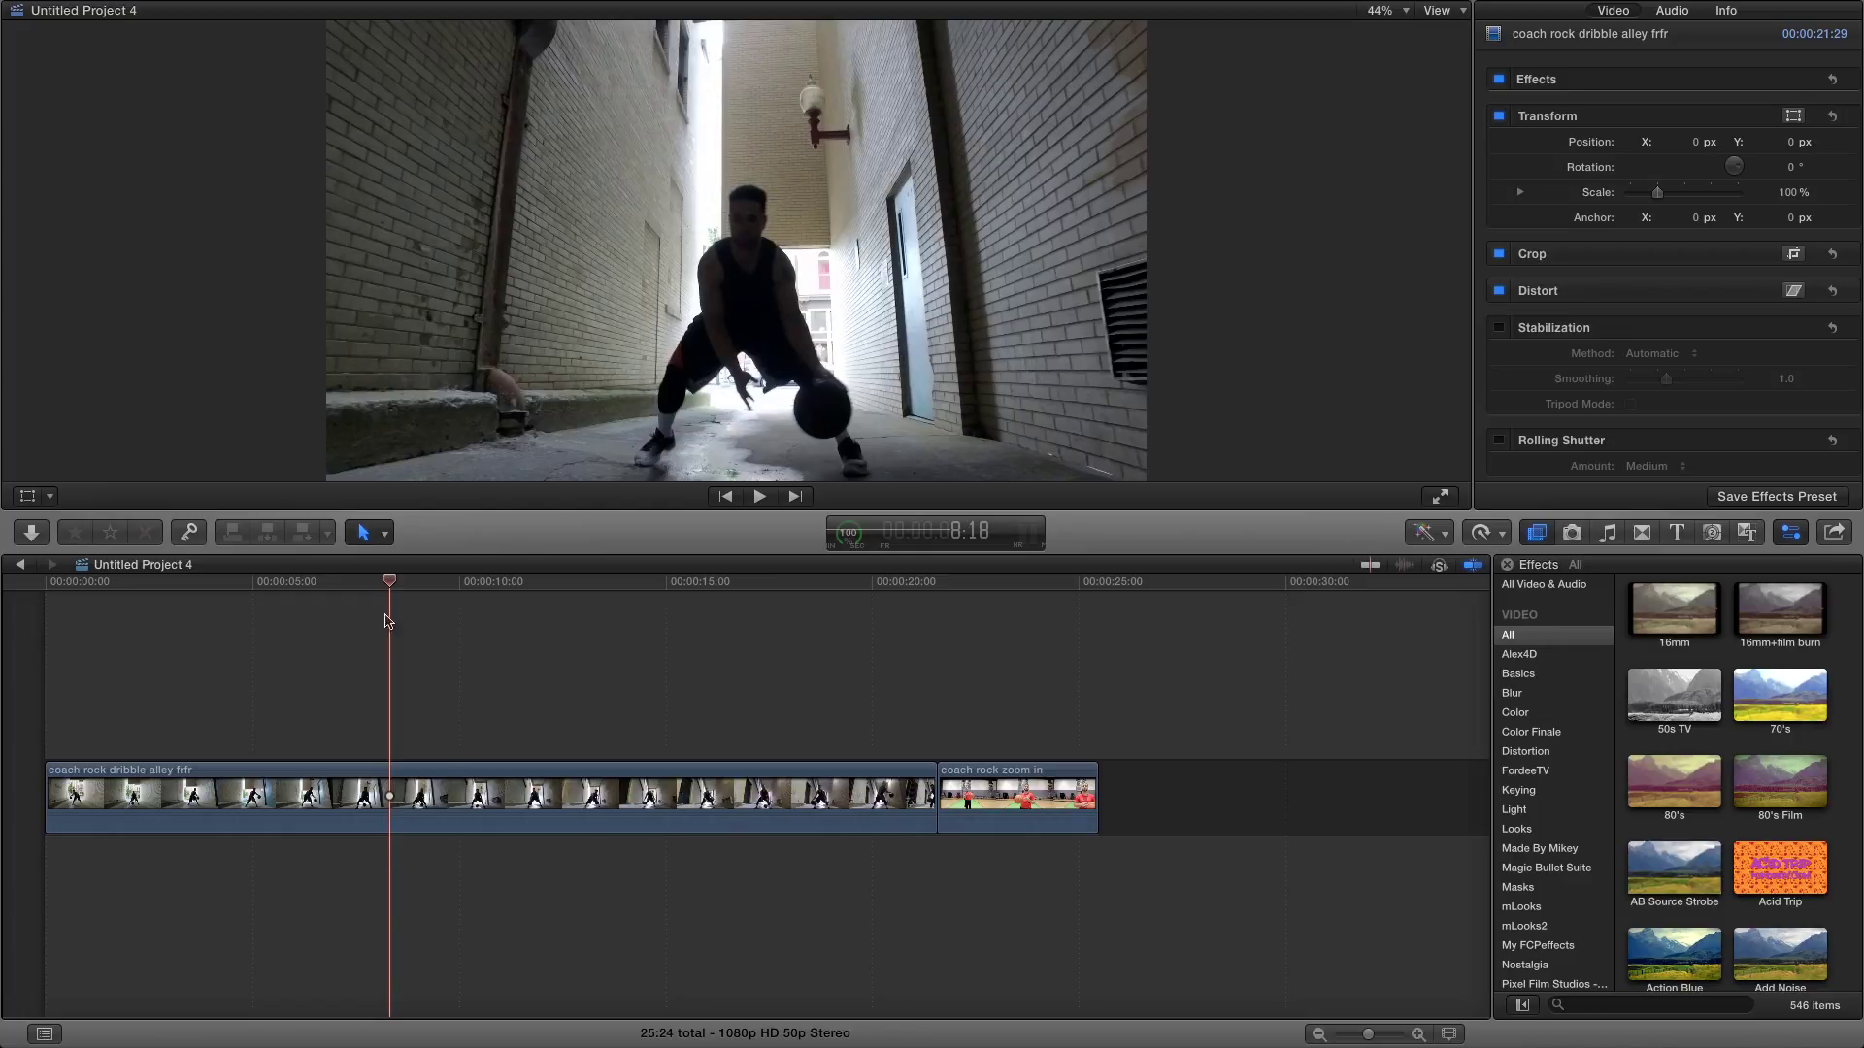
{"action": "key", "text": "super+b"}
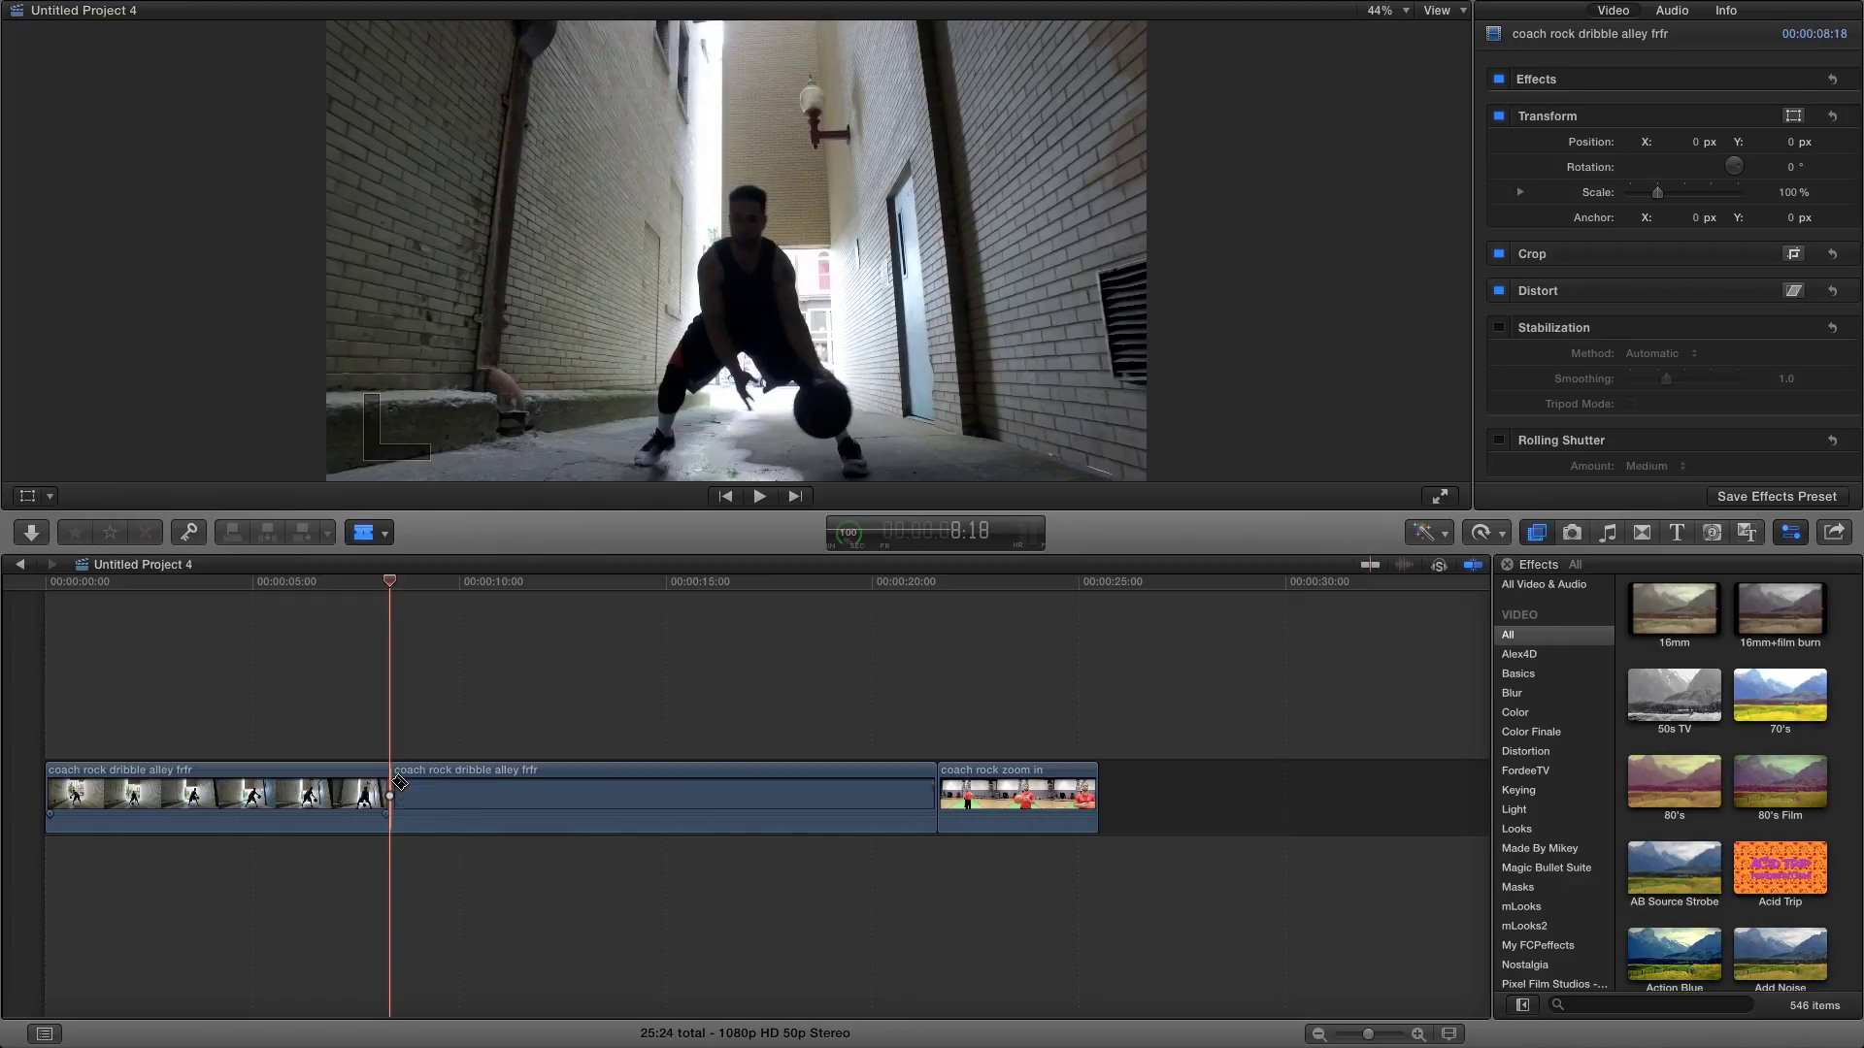
{"action": "left_click", "coordinate": [462, 771]}
{"action": "key", "text": "Delete"}
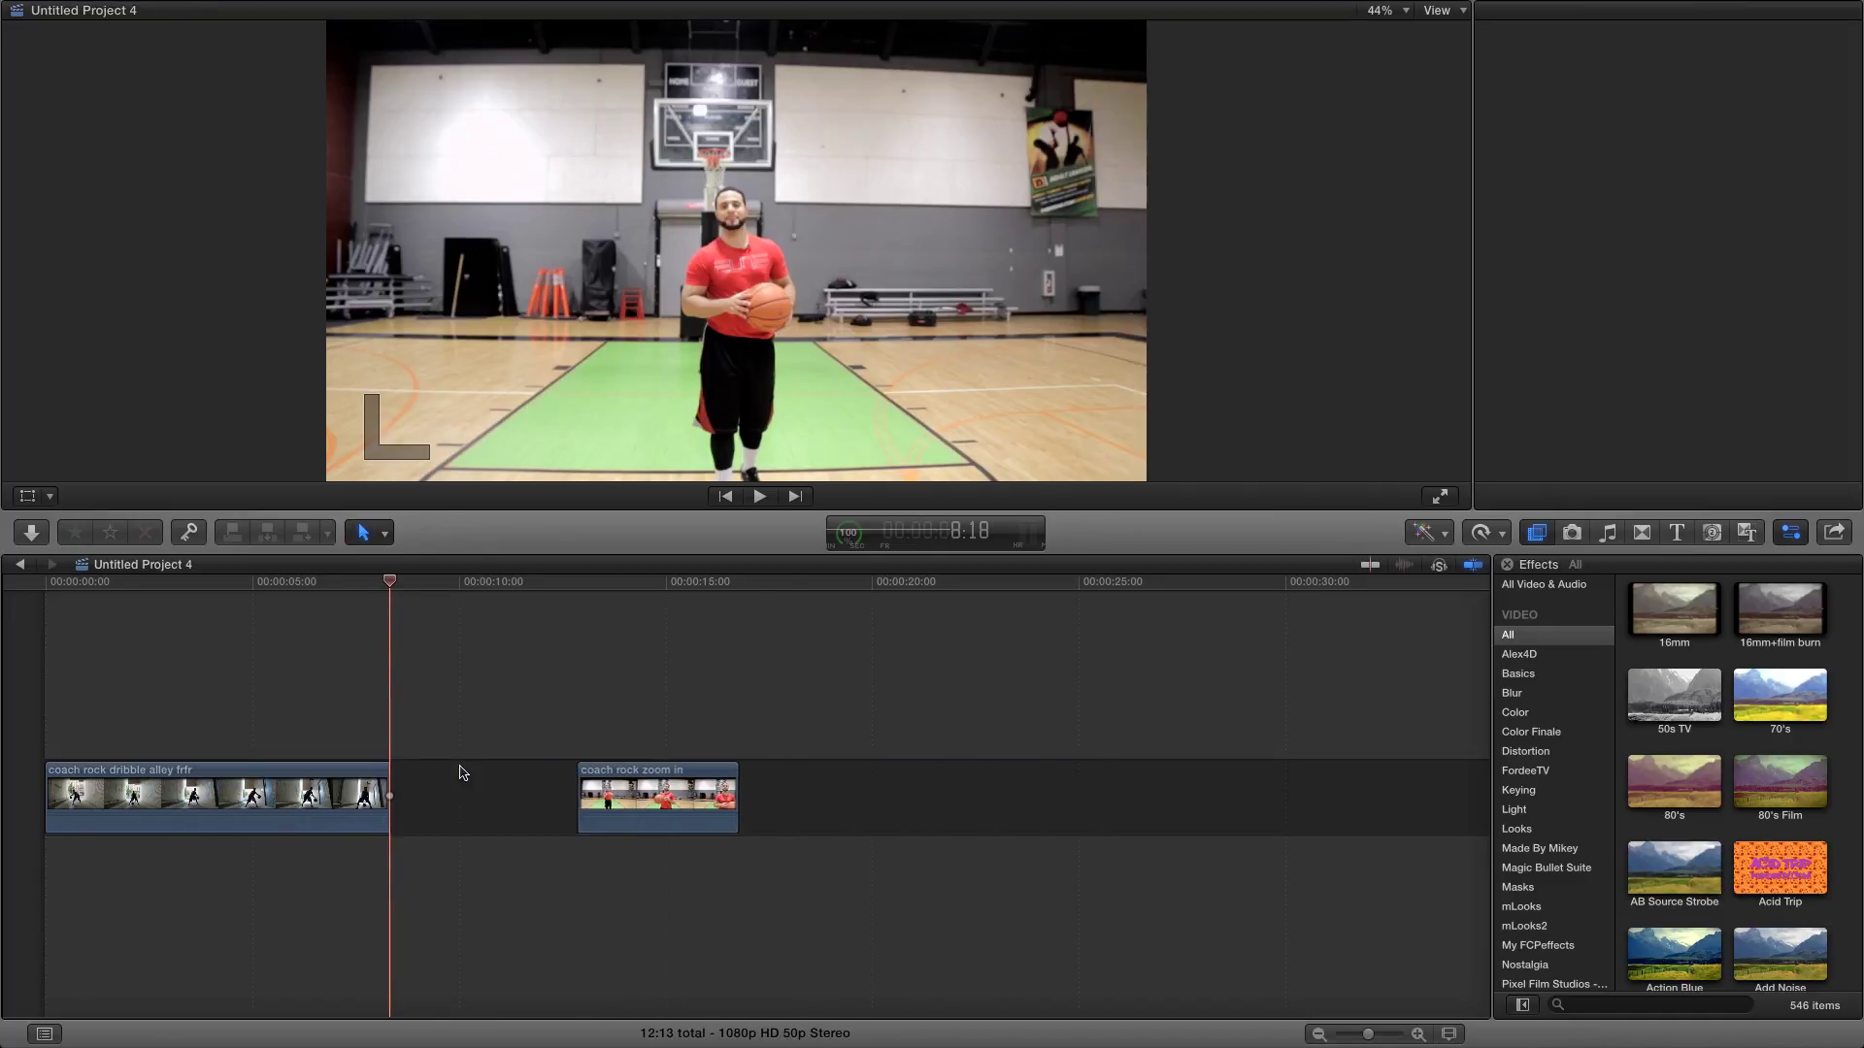
{"action": "key", "text": "Home"}
{"action": "left_click", "coordinate": [452, 814]}
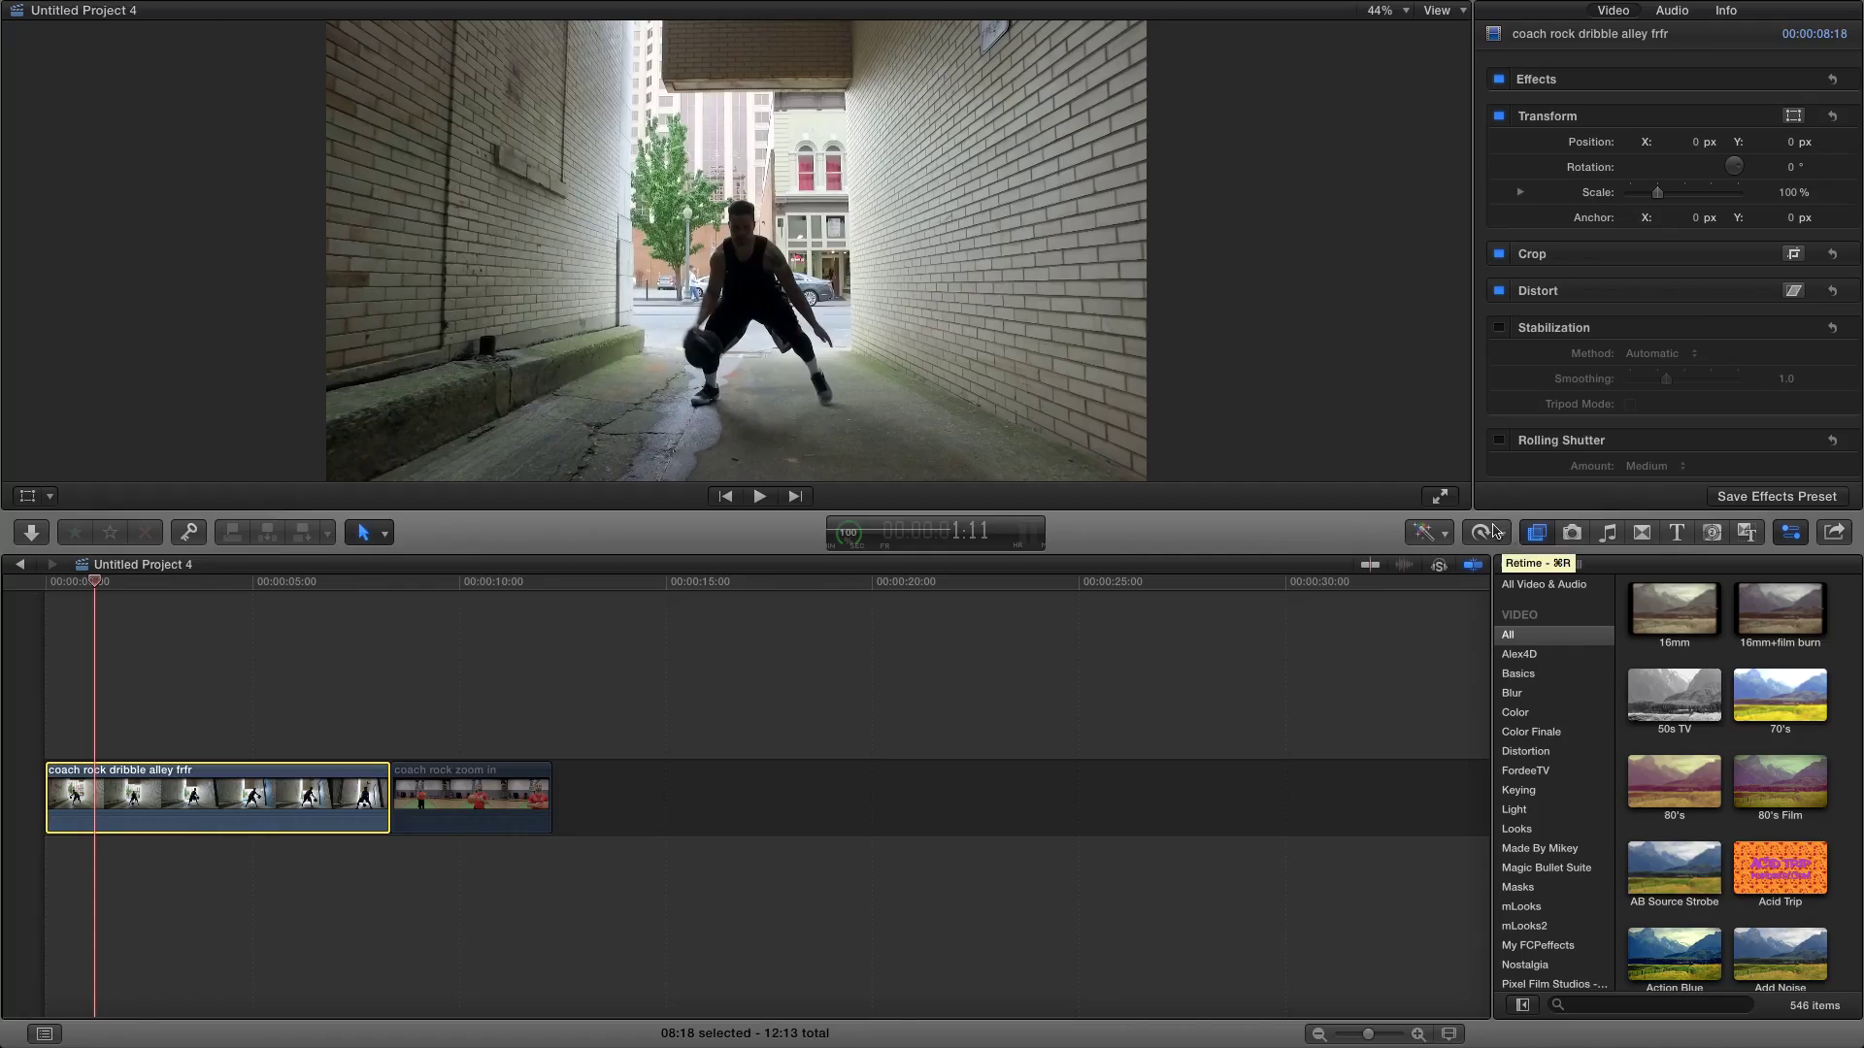
Step: Retime the alley dribbling clip to Slow 50%, stretching it to 16:36, and play it from the start
{"action": "left_click", "coordinate": [1504, 536]}
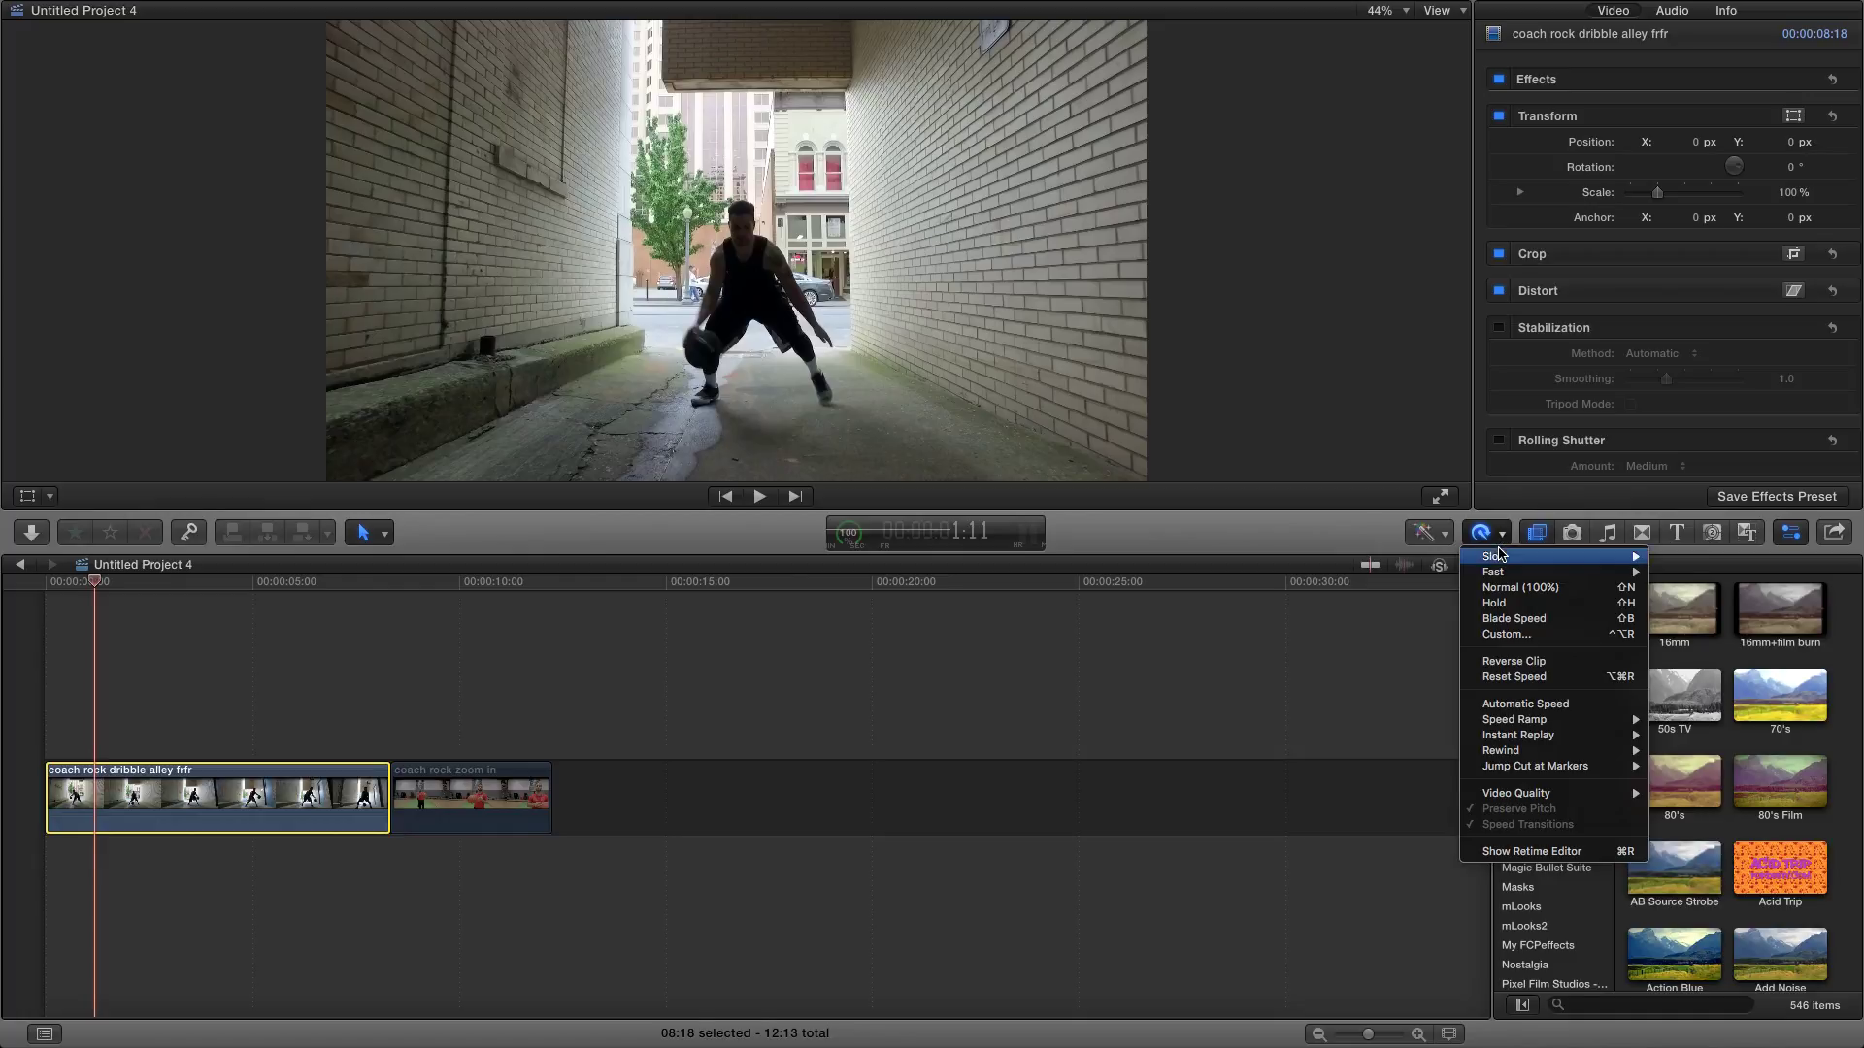
{"action": "mouse_move", "coordinate": [1573, 557]}
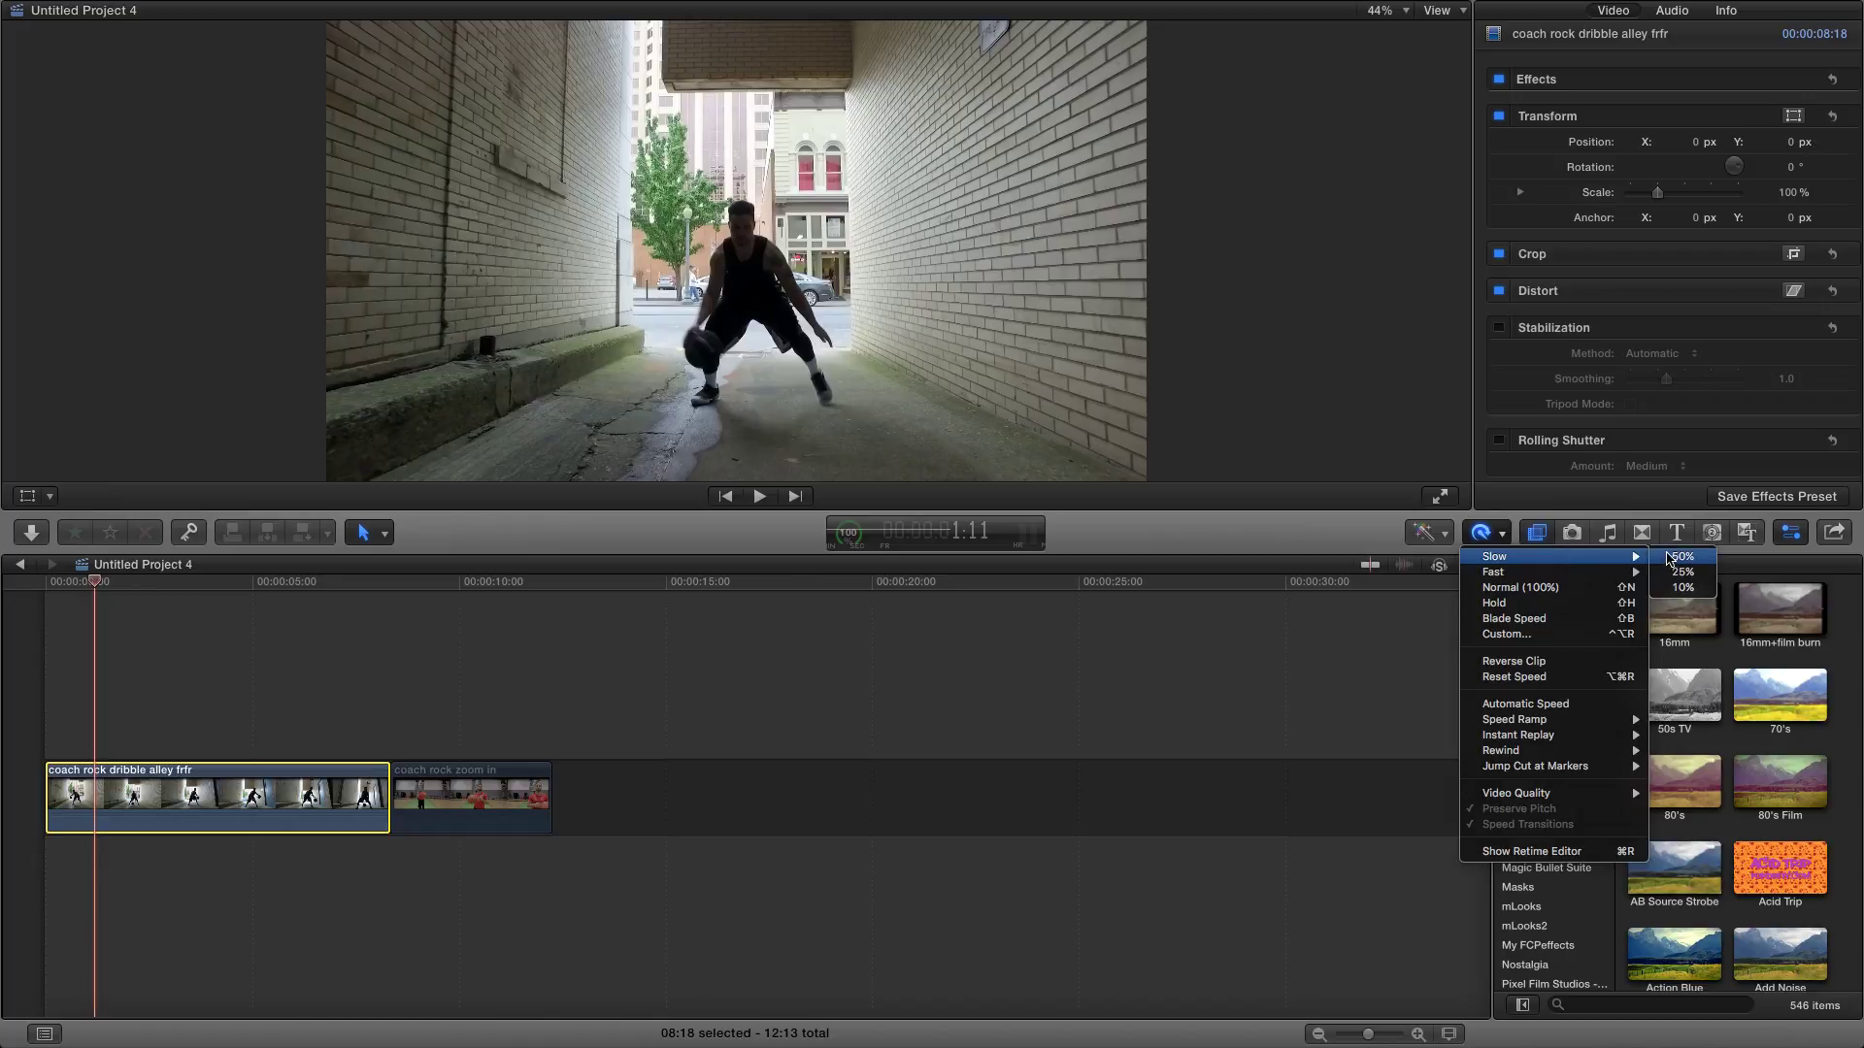
{"action": "left_click", "coordinate": [1680, 557]}
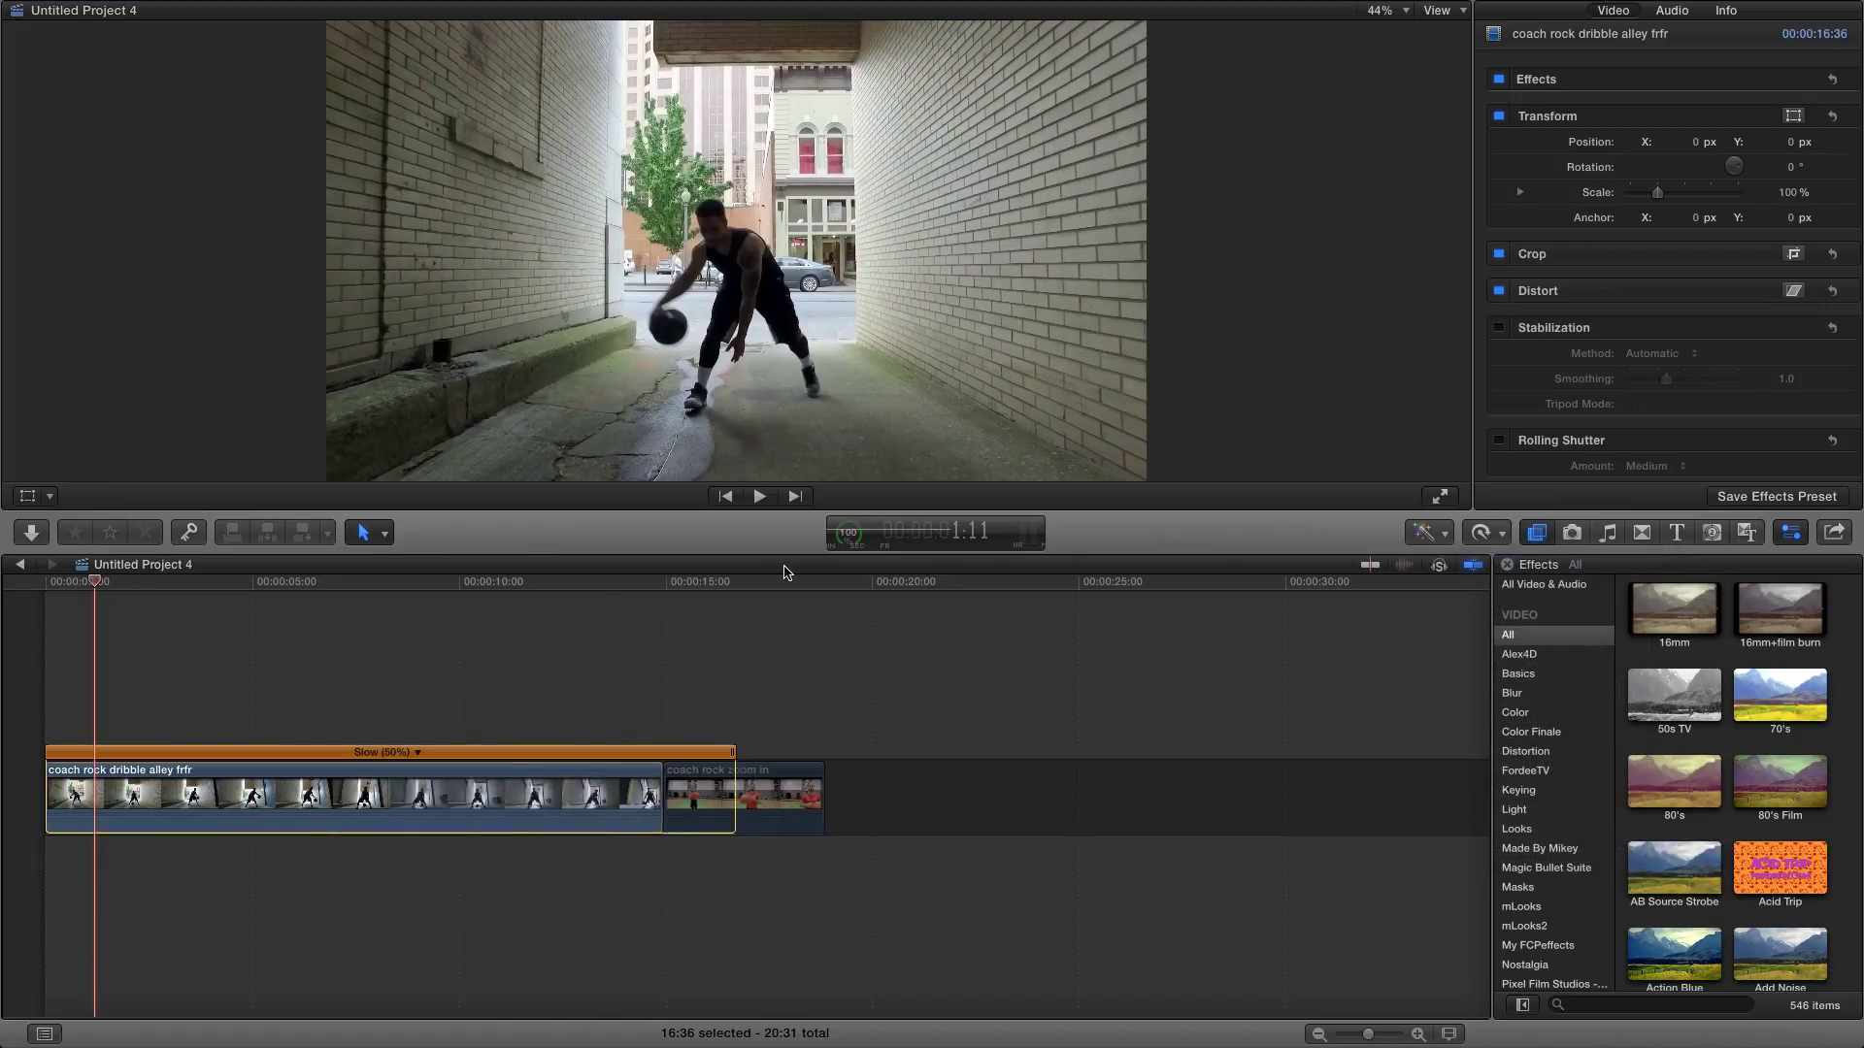
{"action": "key", "text": "Home"}
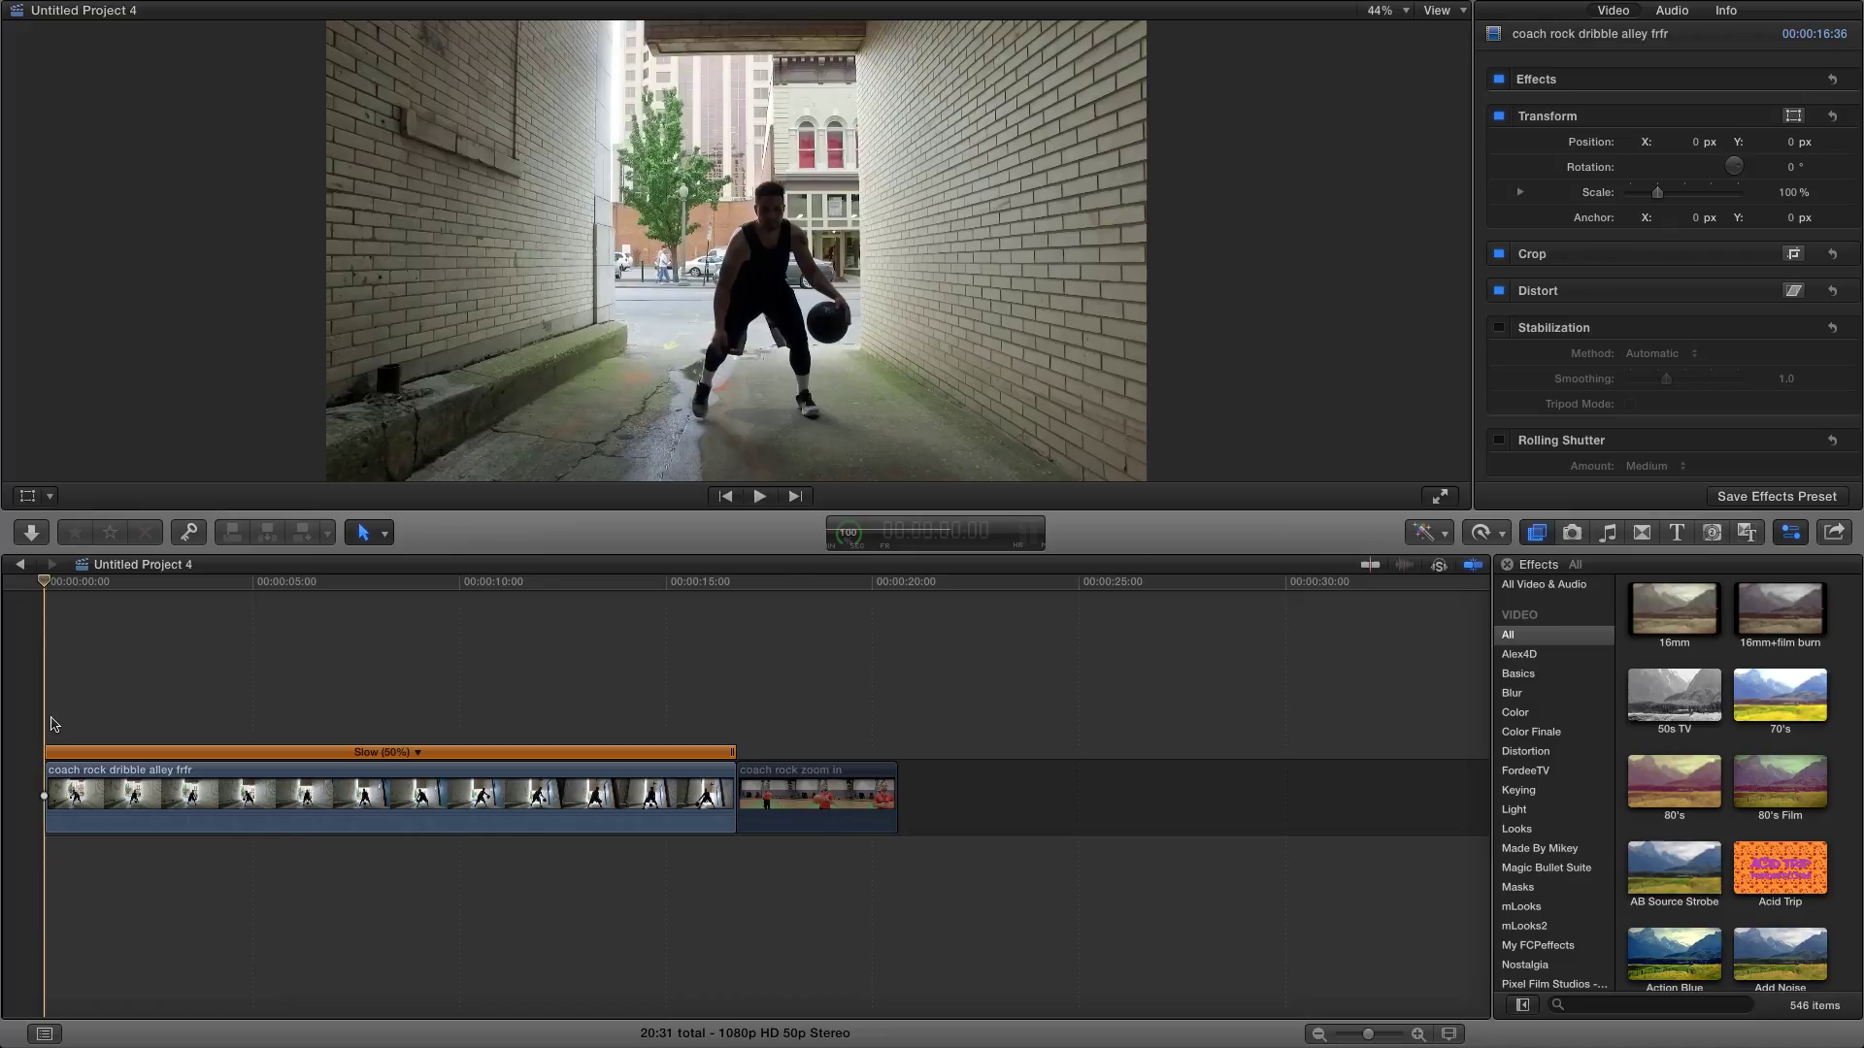
{"action": "key", "text": "space"}
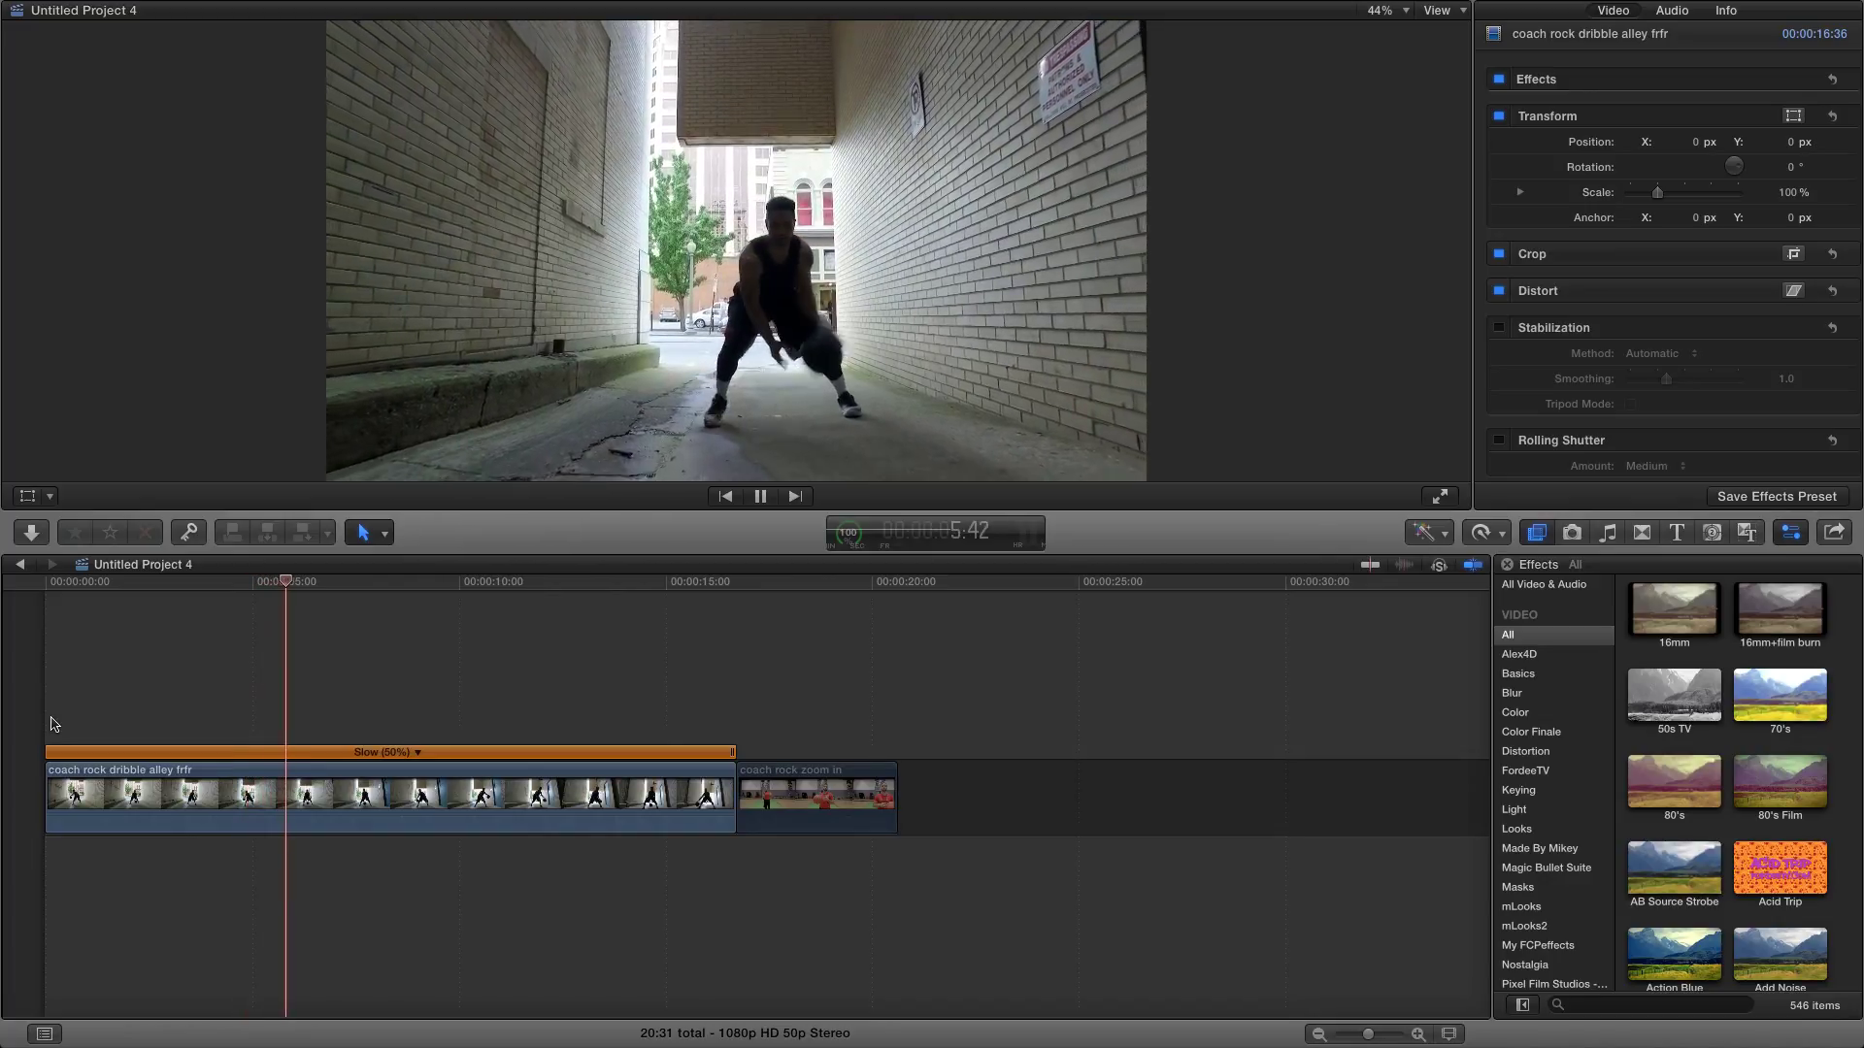
Step: Set the alley clip's retime video quality to Optical Flow and preview it from the start
{"action": "key", "text": "space"}
{"action": "left_click", "coordinate": [1481, 534]}
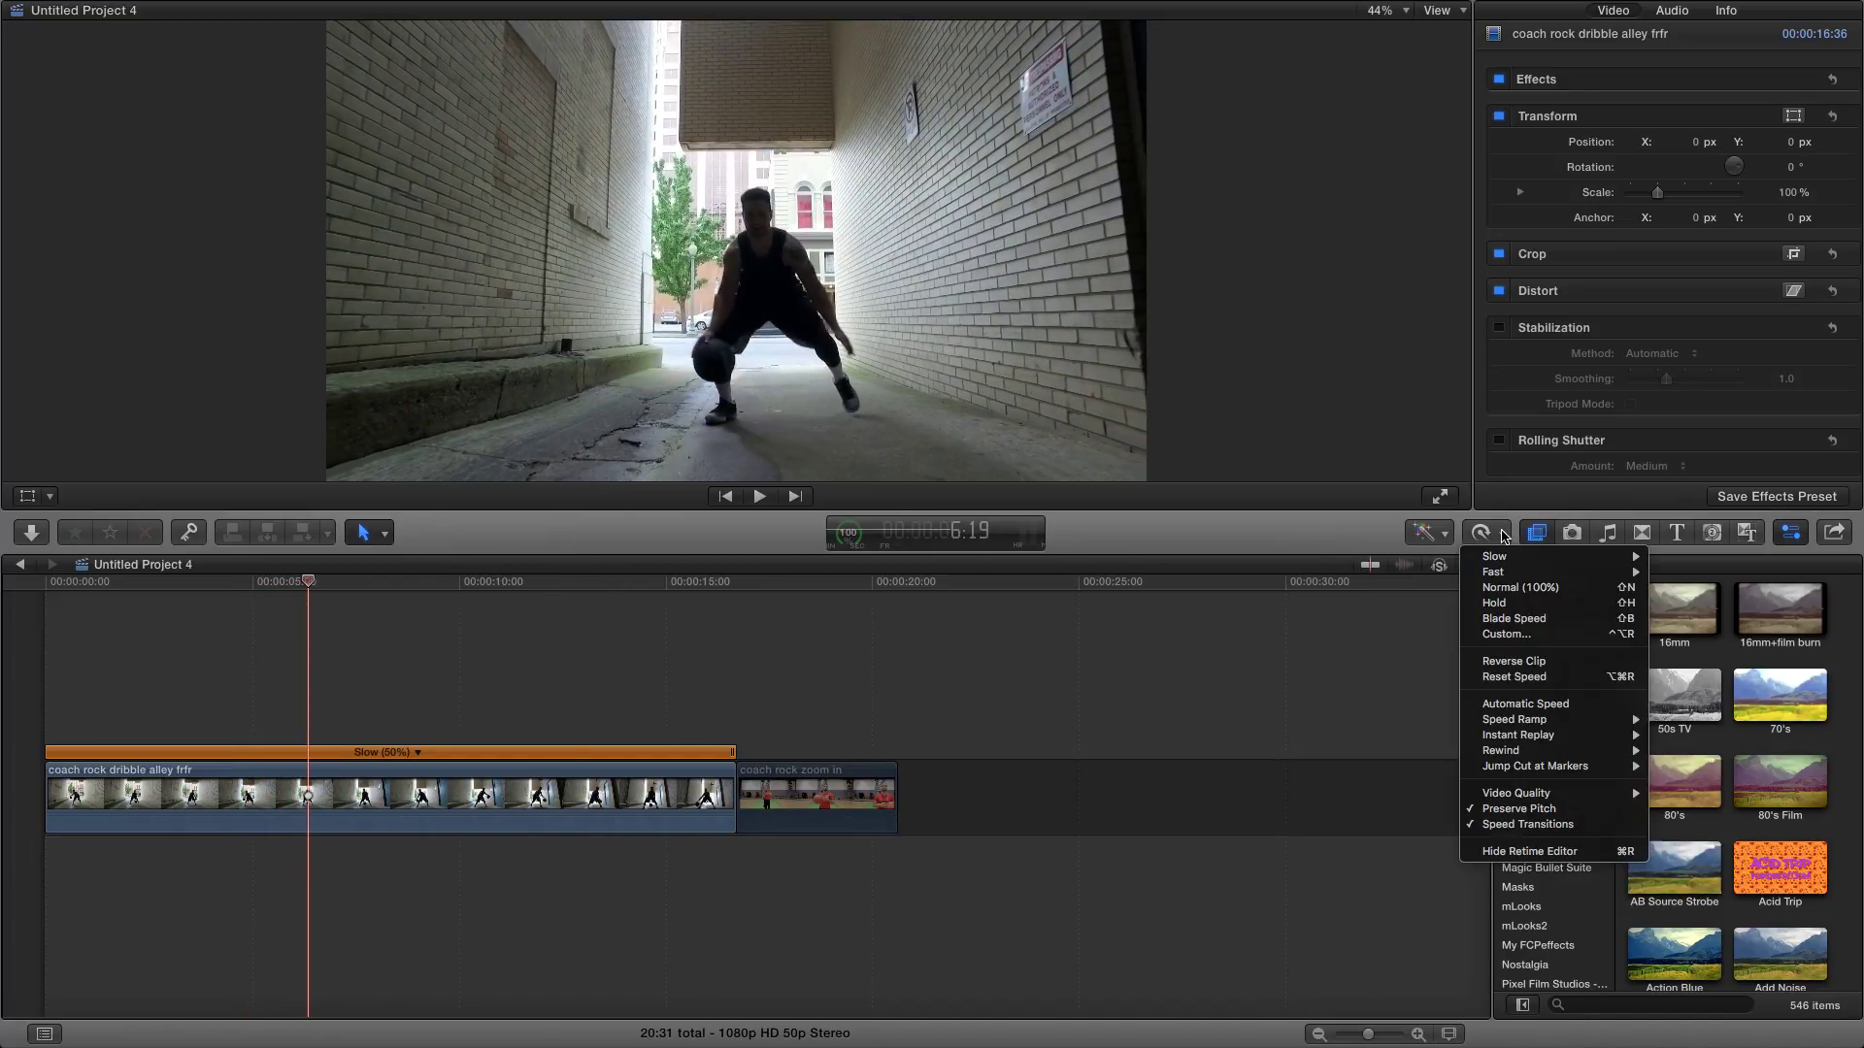
{"action": "mouse_move", "coordinate": [1505, 792]}
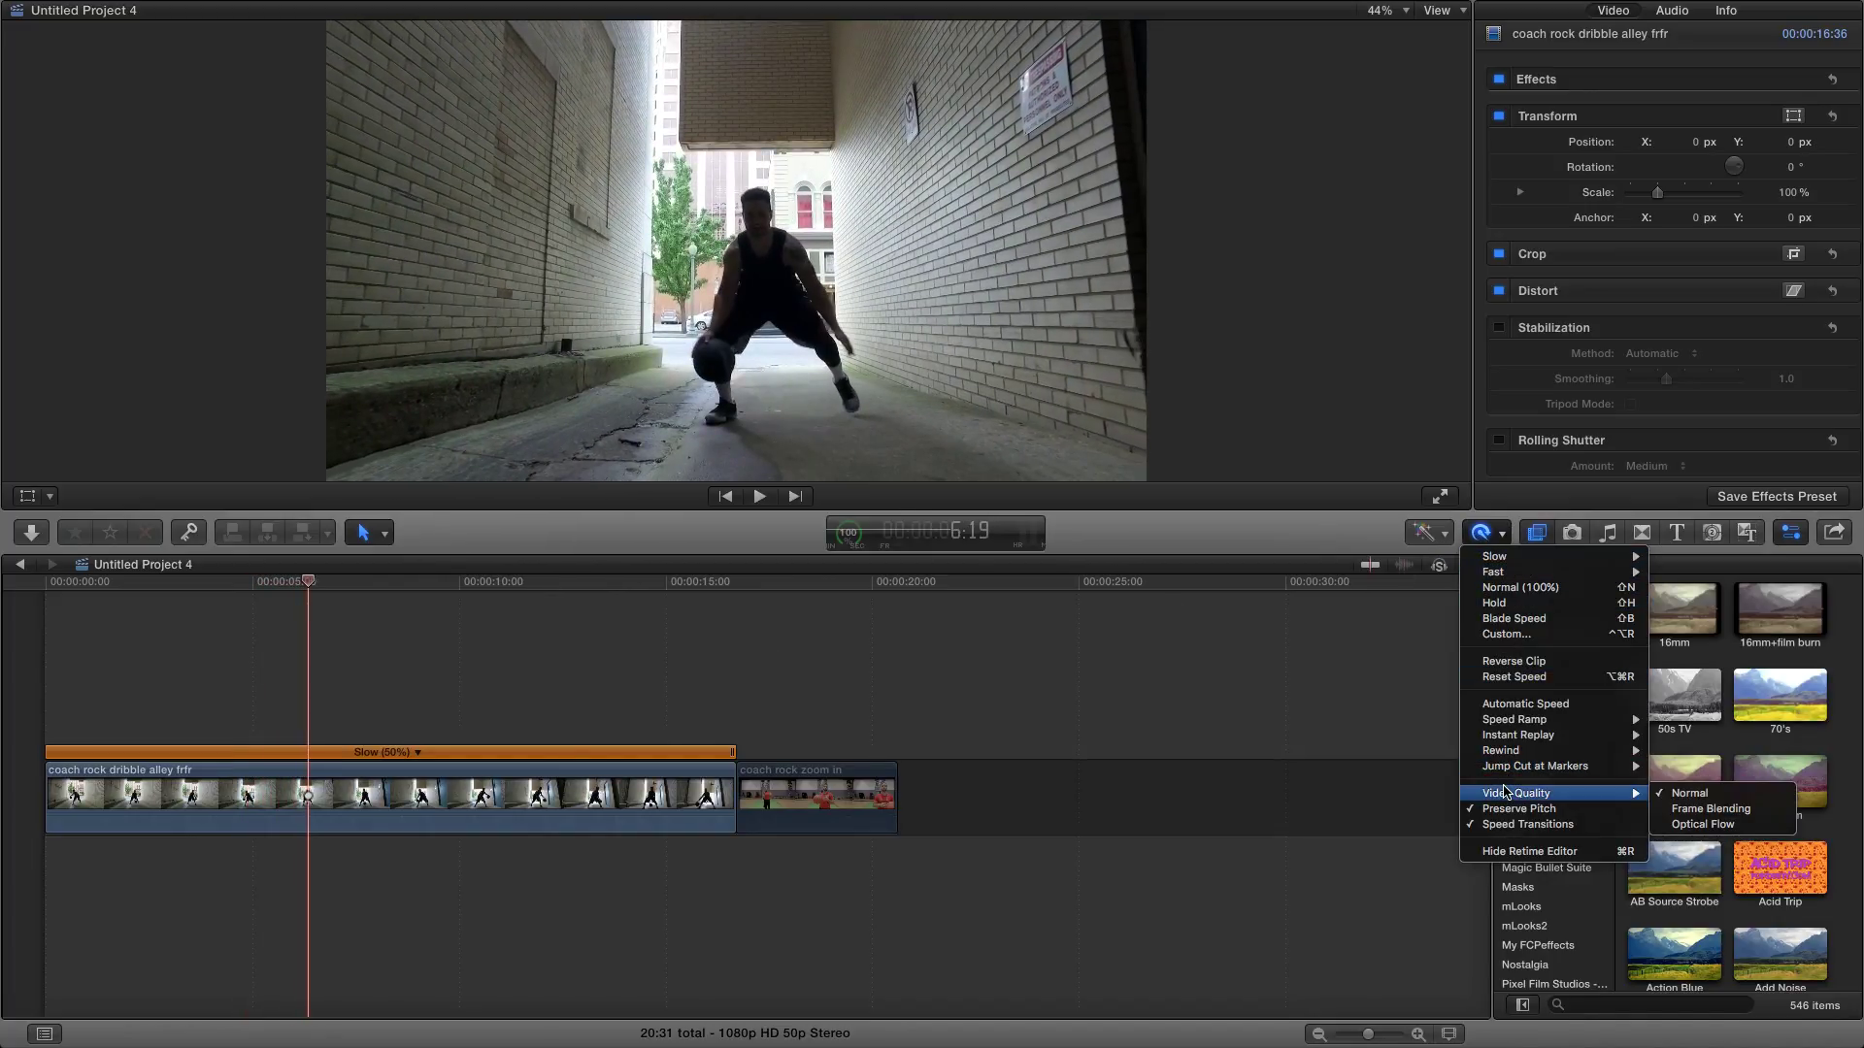
{"action": "left_click", "coordinate": [1707, 825]}
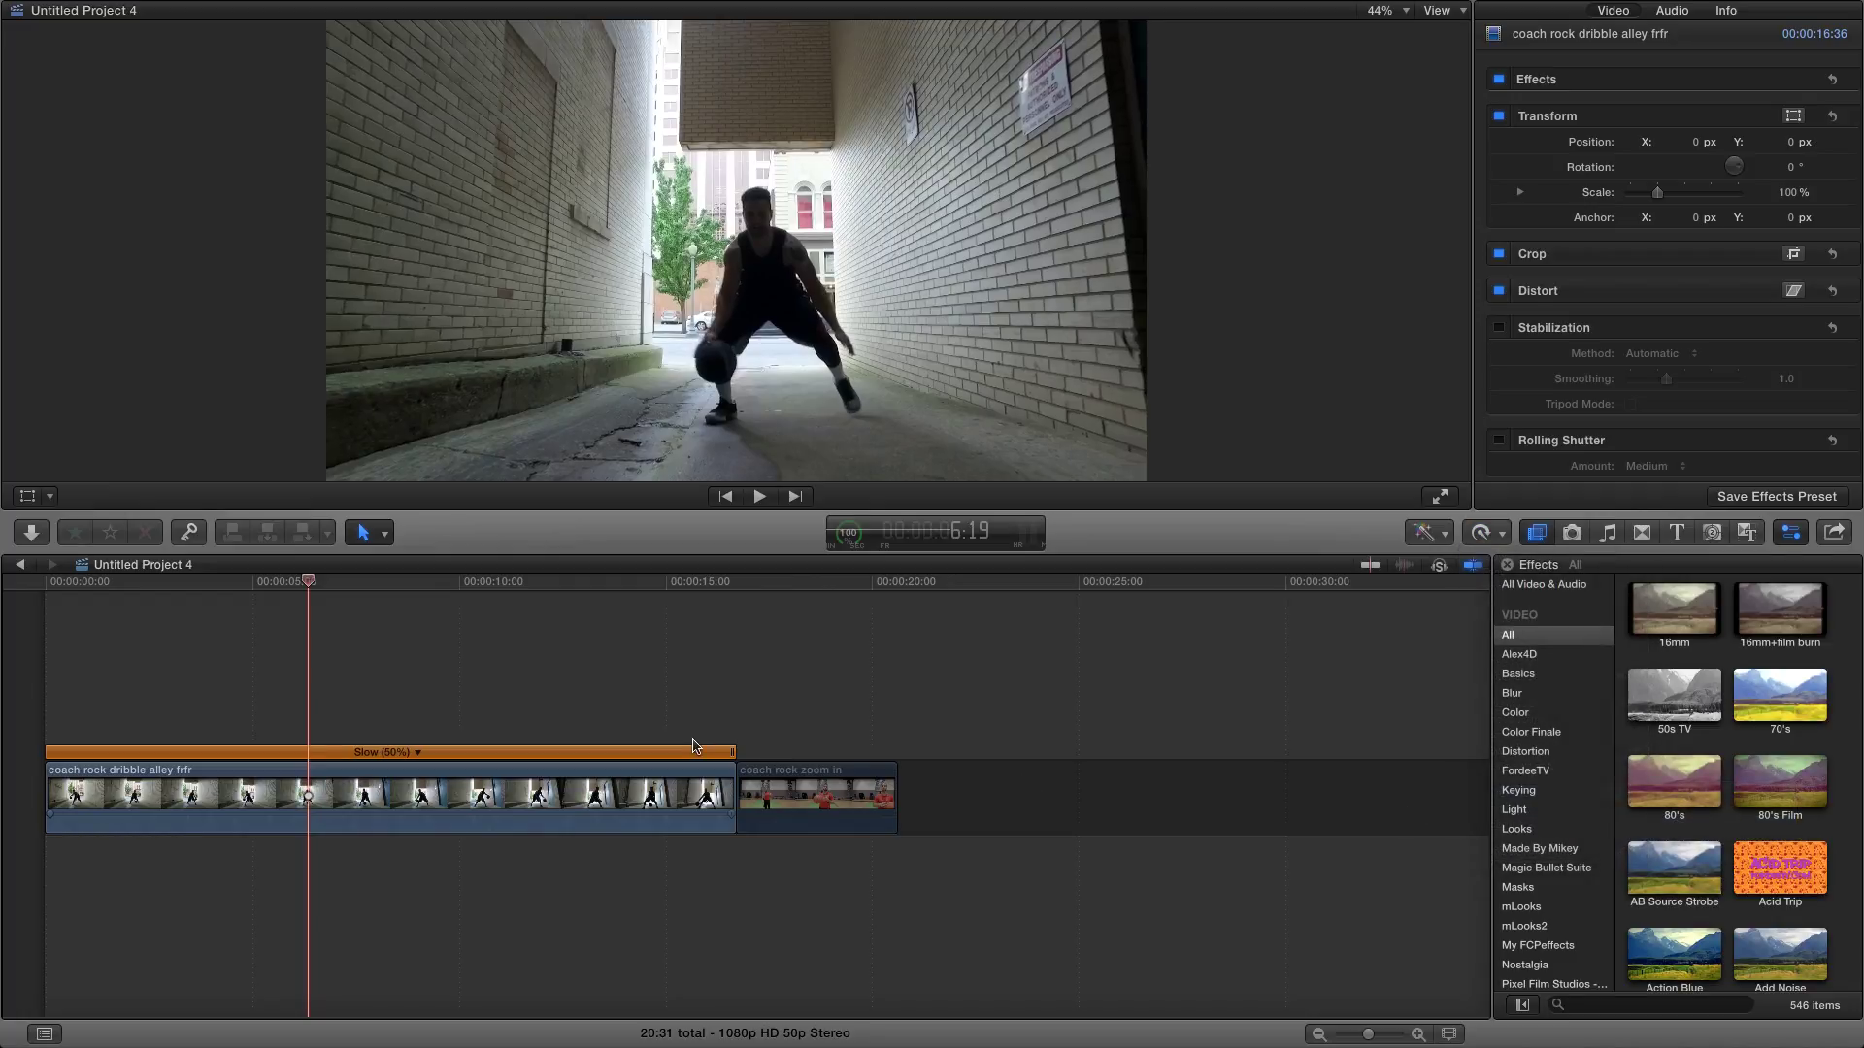
{"action": "key", "text": "Home"}
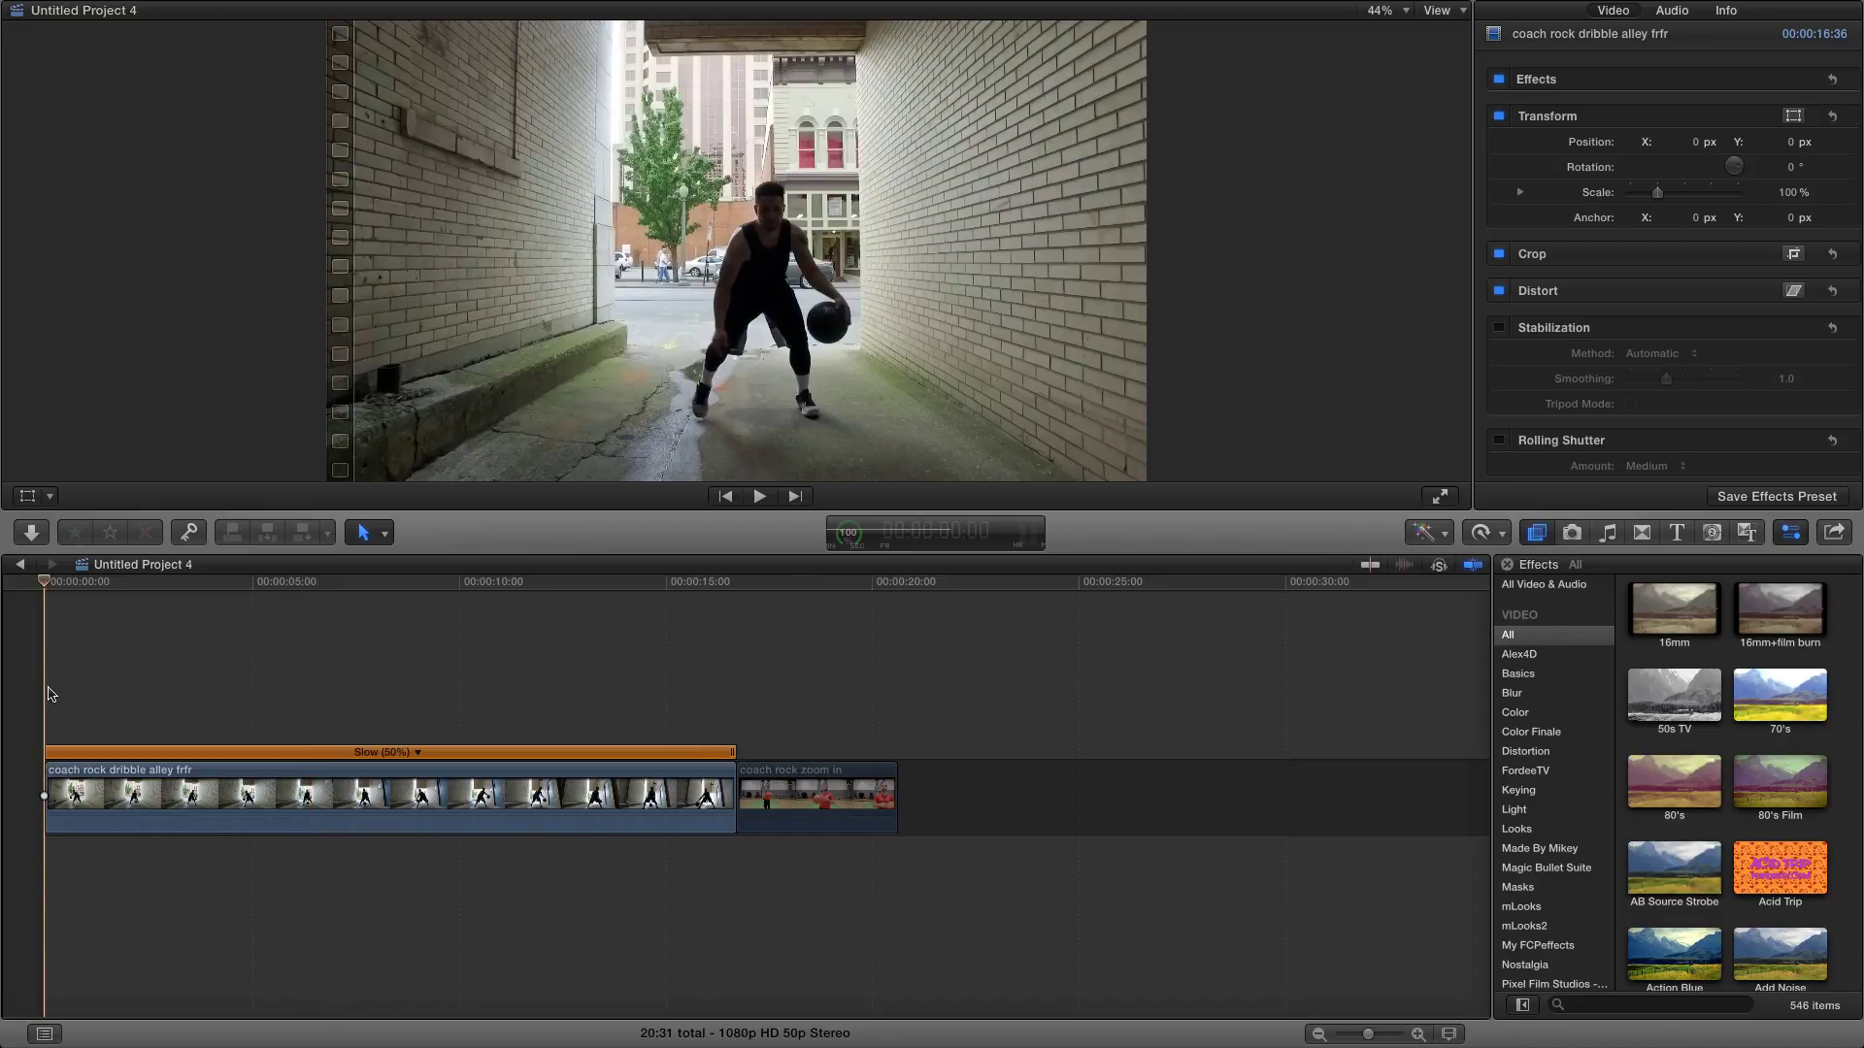
{"action": "key", "text": "space"}
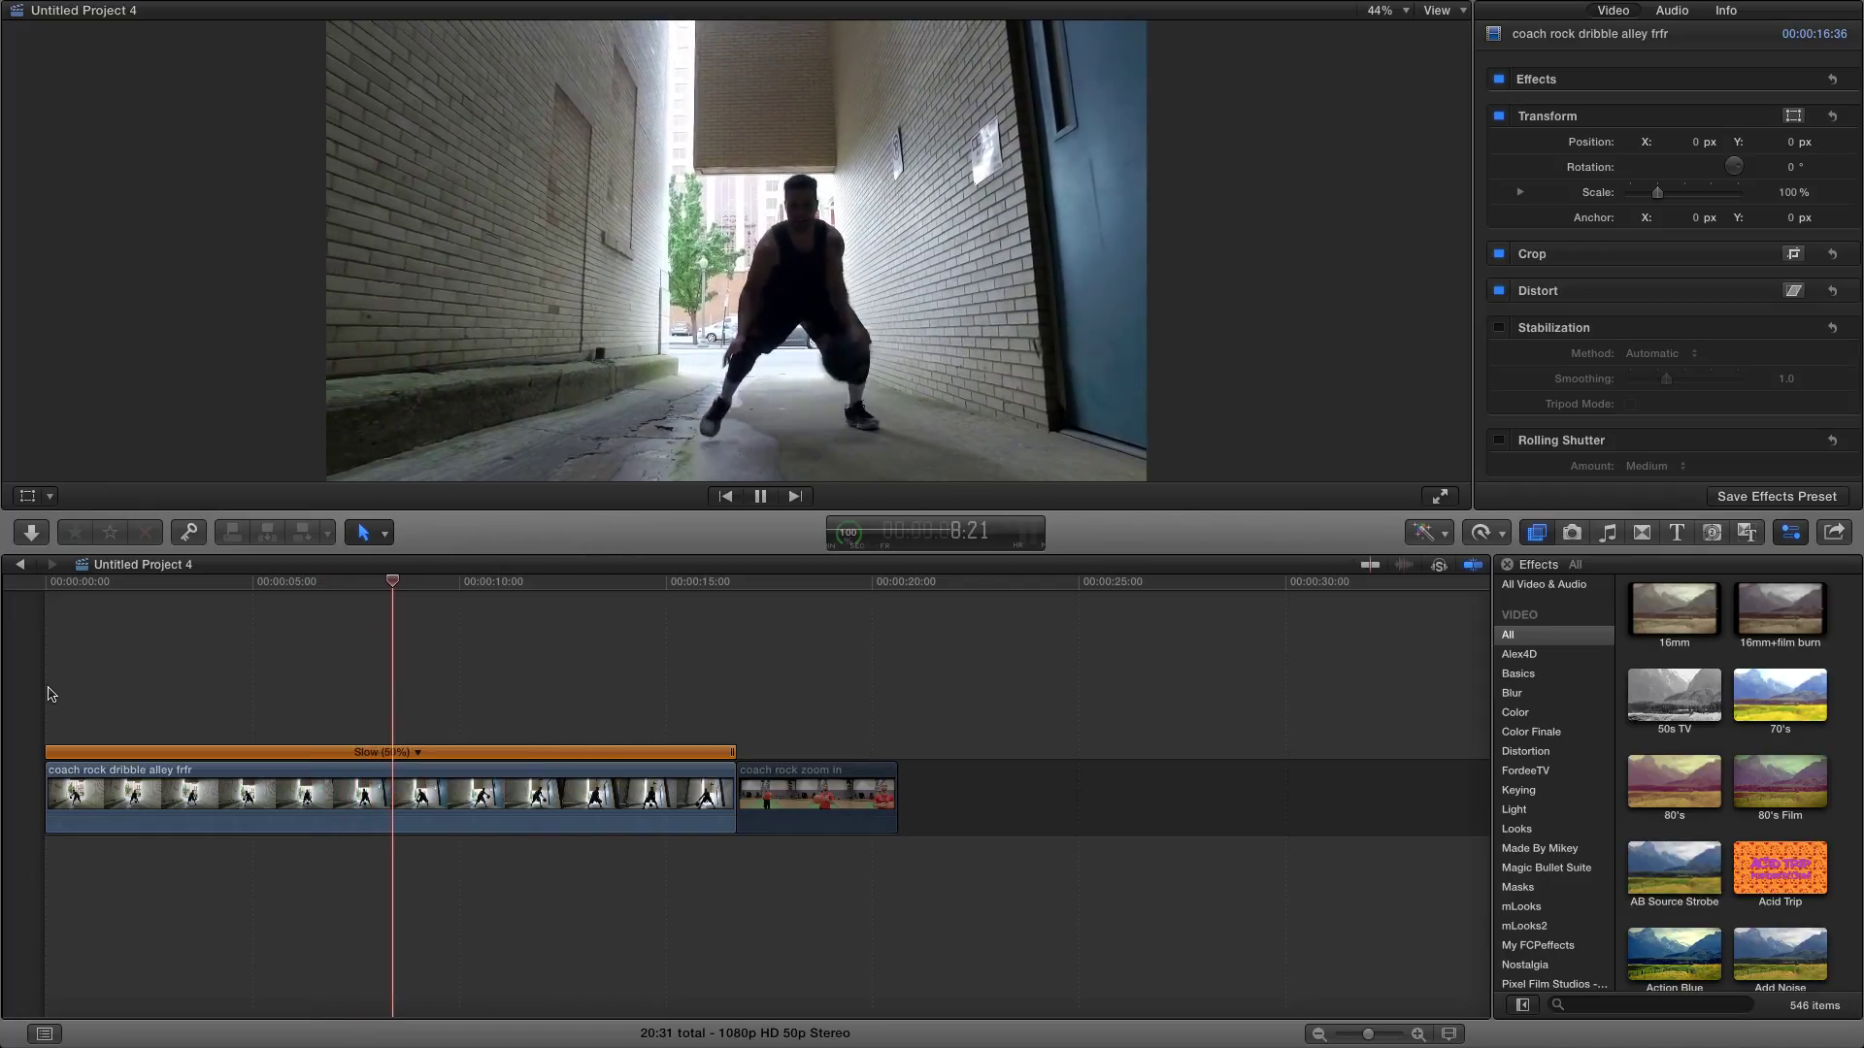
{"action": "left_click", "coordinate": [520, 582]}
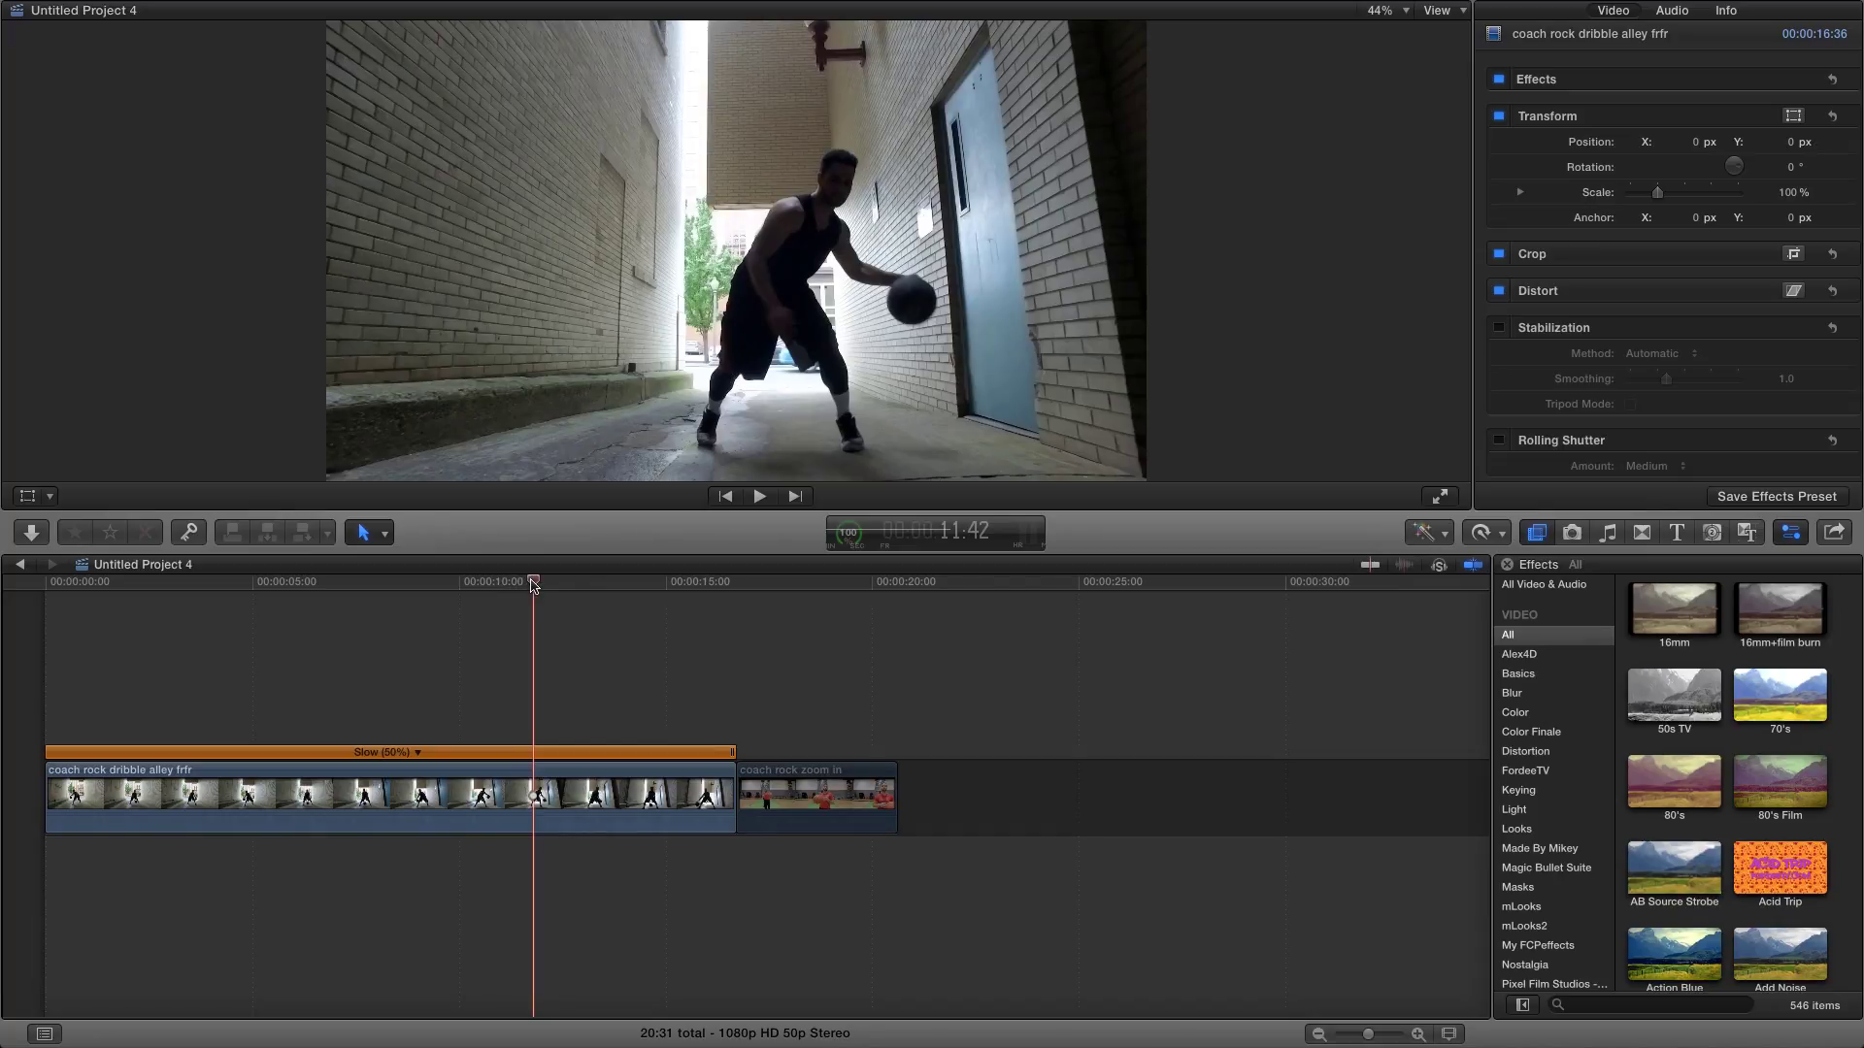
Step: Add a 100% Scale keyframe on the alley dribbling clip's first frame
{"action": "left_click_drag", "start_coordinate": [519, 583], "coordinate": [44, 582]}
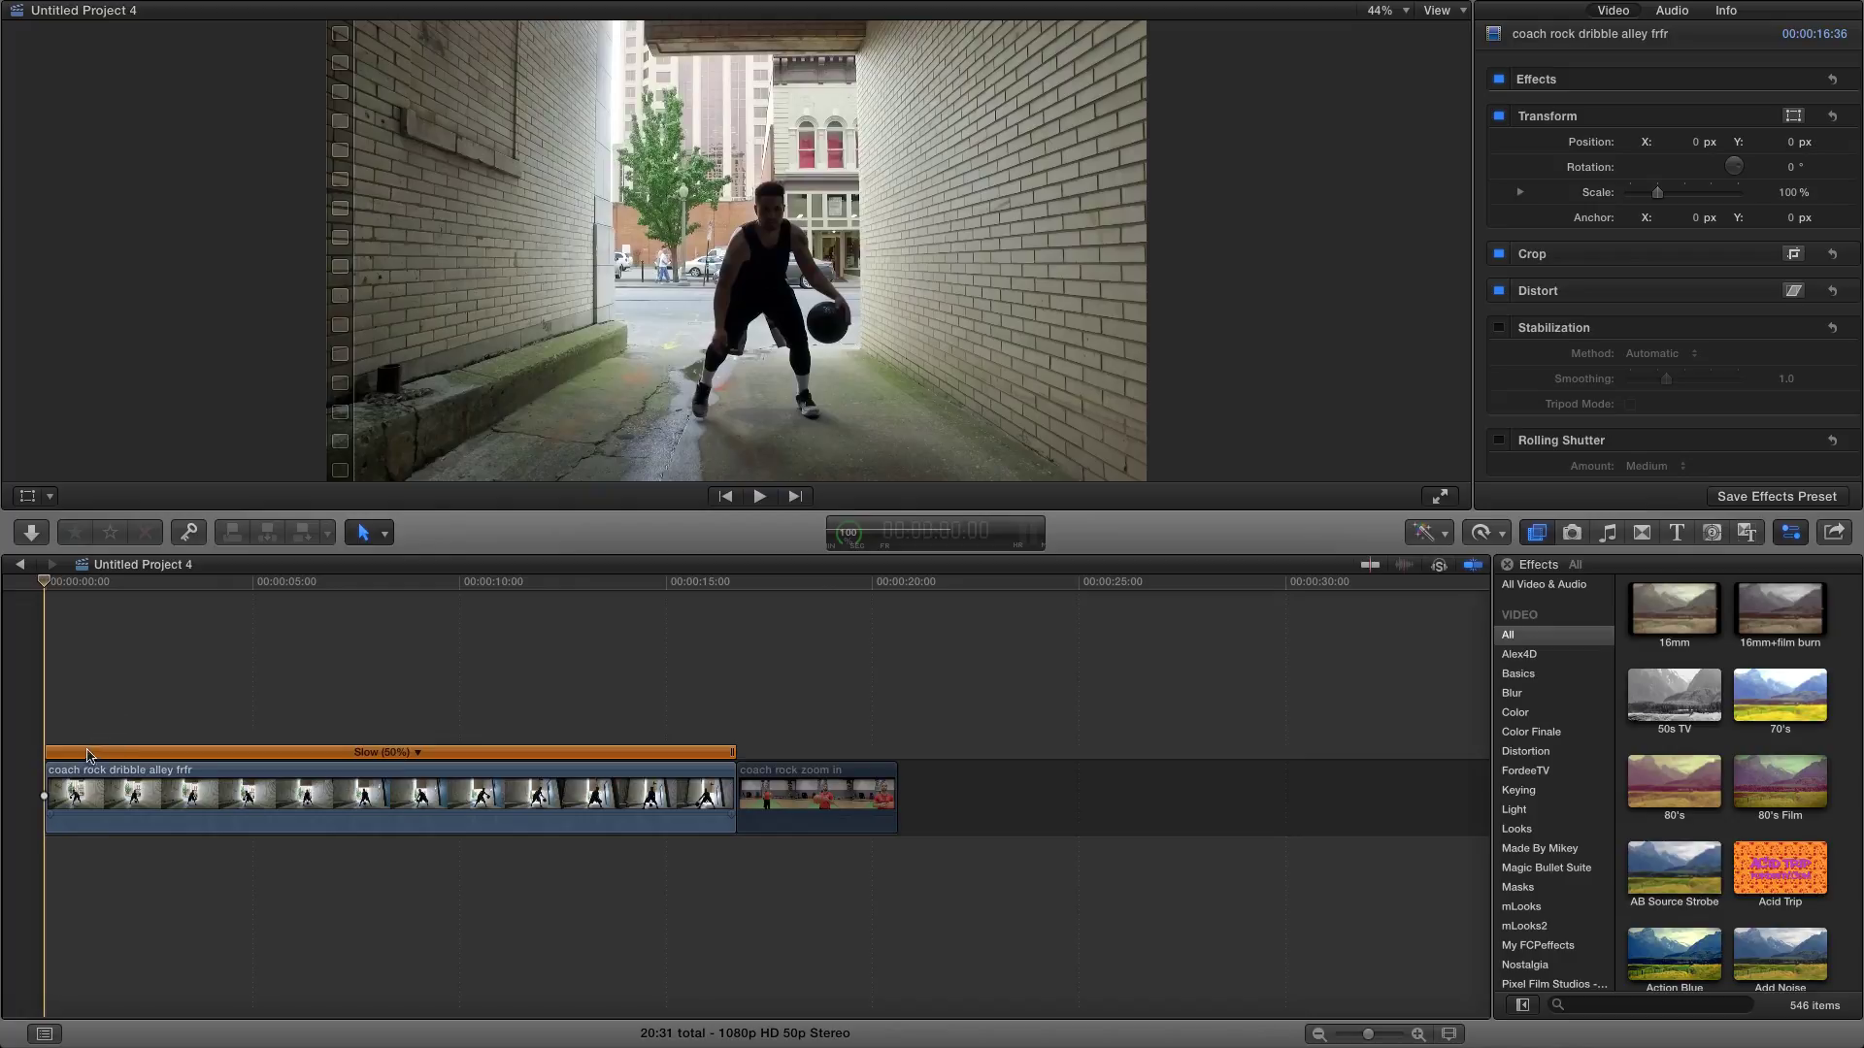
{"action": "left_click", "coordinate": [74, 791]}
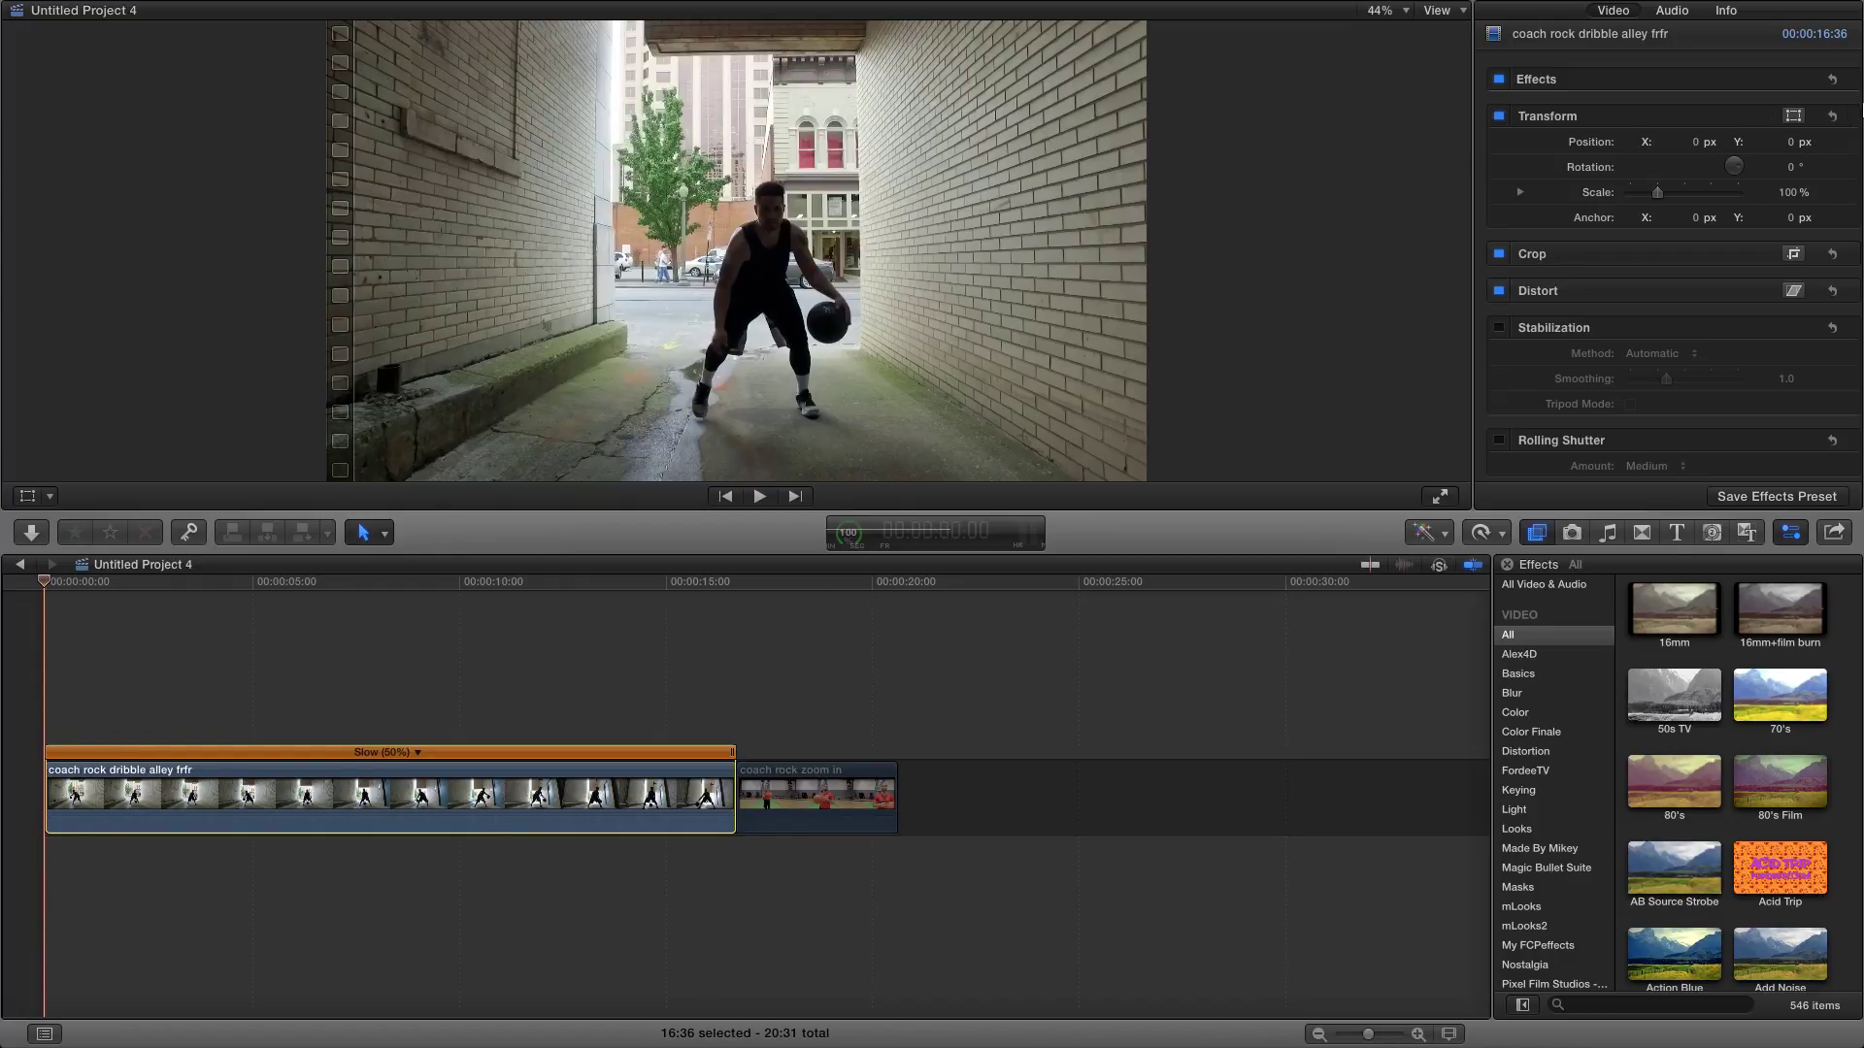
{"action": "left_click", "coordinate": [1791, 533]}
{"action": "left_click", "coordinate": [1791, 533]}
{"action": "left_click", "coordinate": [1522, 195]}
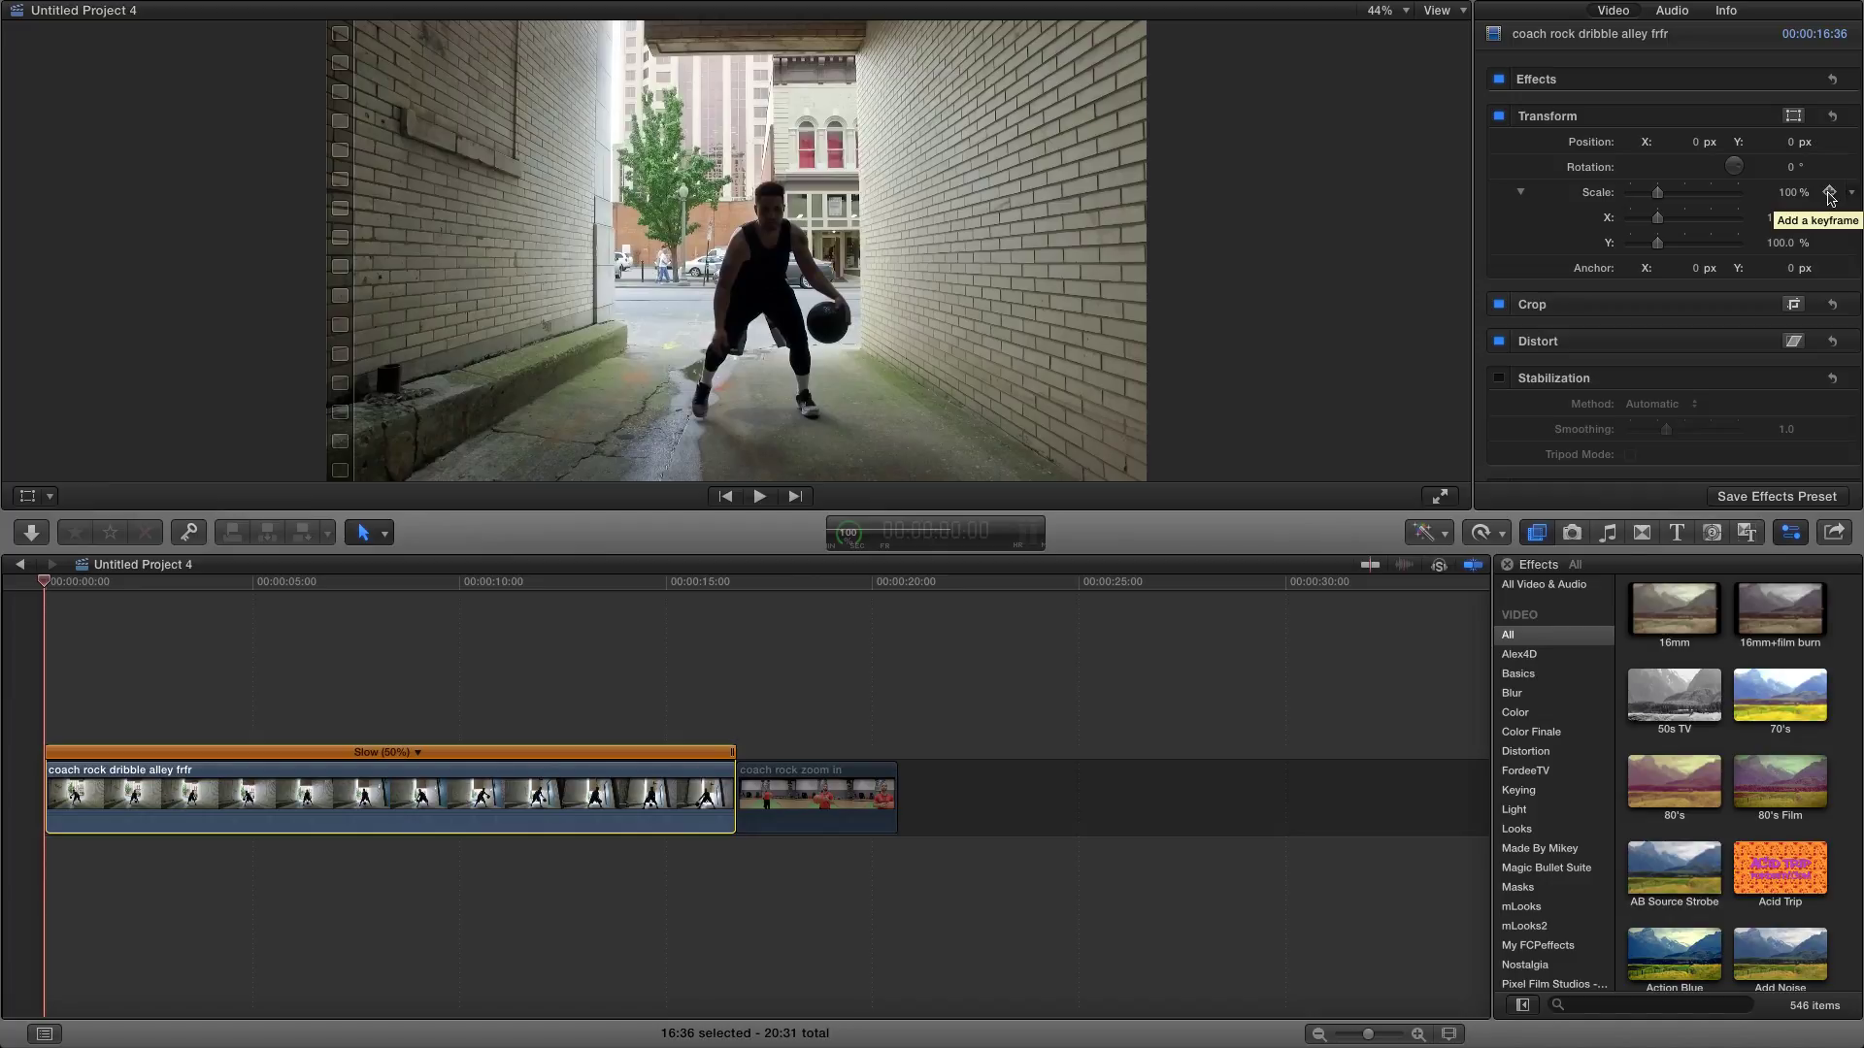
{"action": "left_click", "coordinate": [1830, 193]}
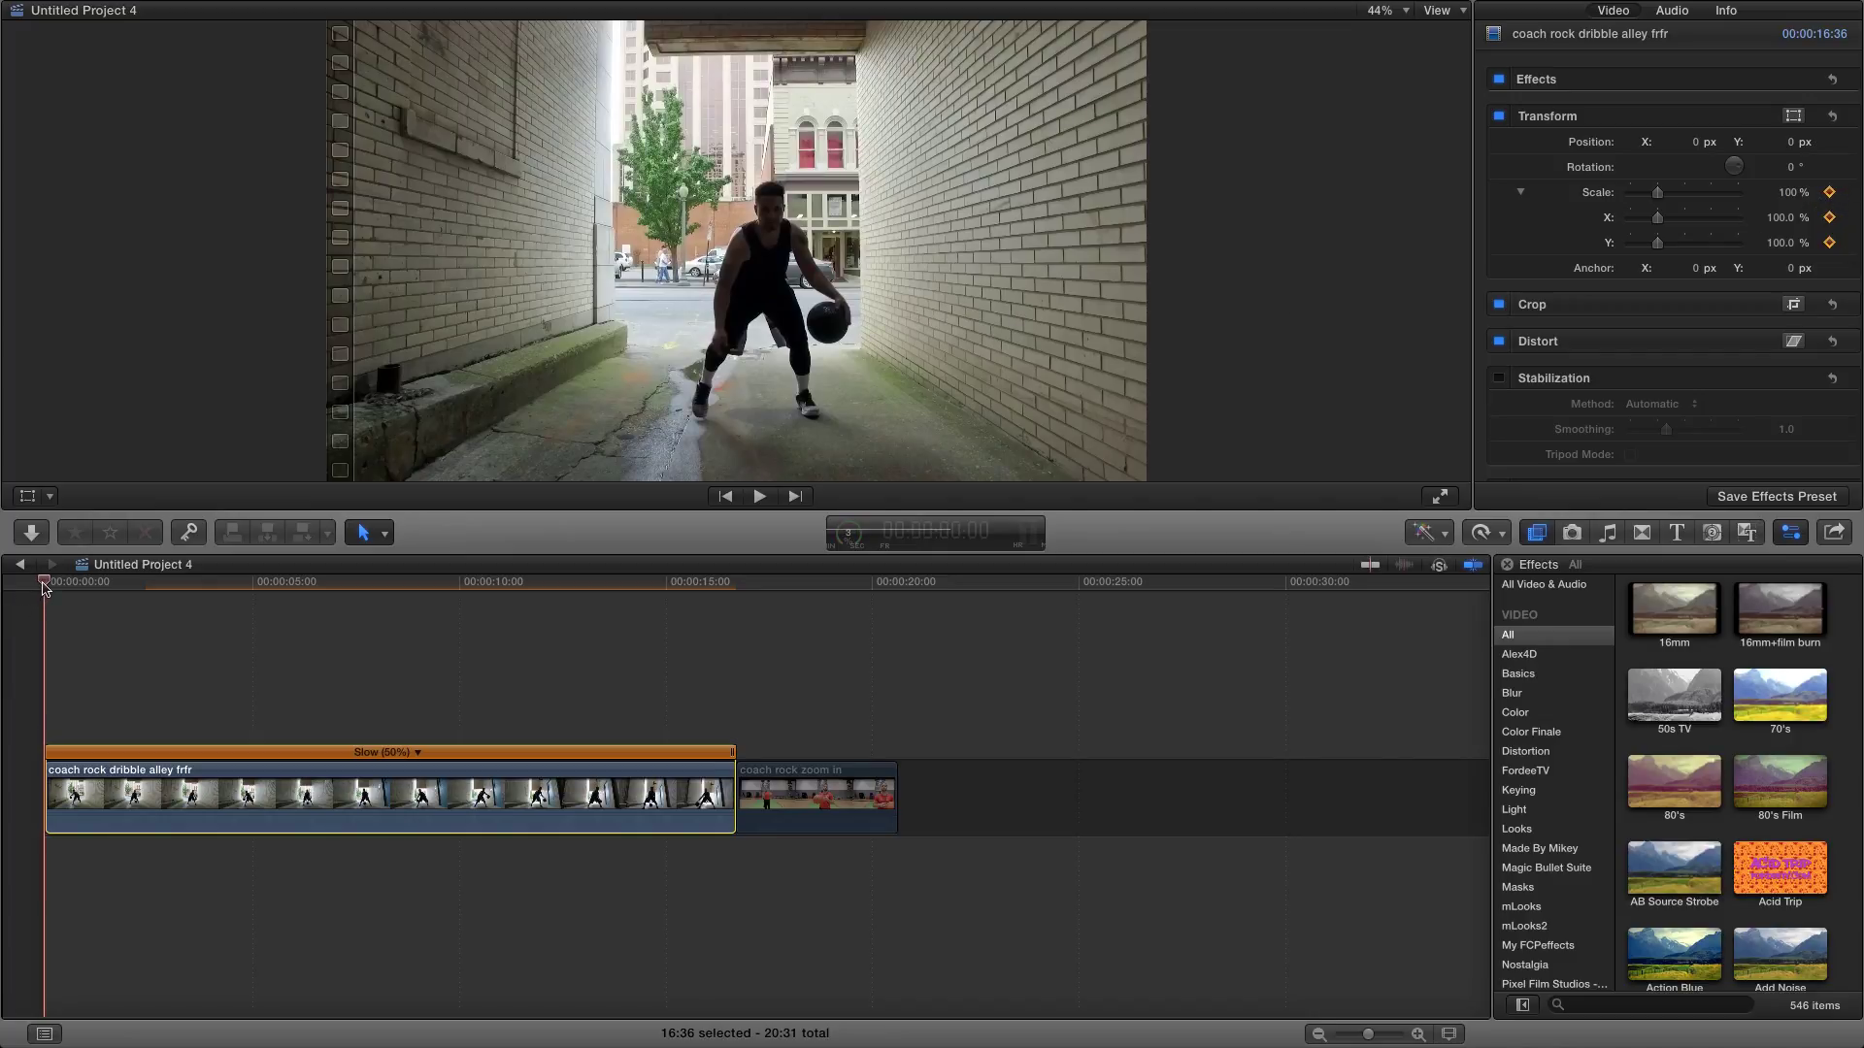
Step: Add a Scale keyframe at the alley clip's end set to 181%, then scrub back through the zoom
{"action": "left_click_drag", "start_coordinate": [43, 586], "coordinate": [736, 646]}
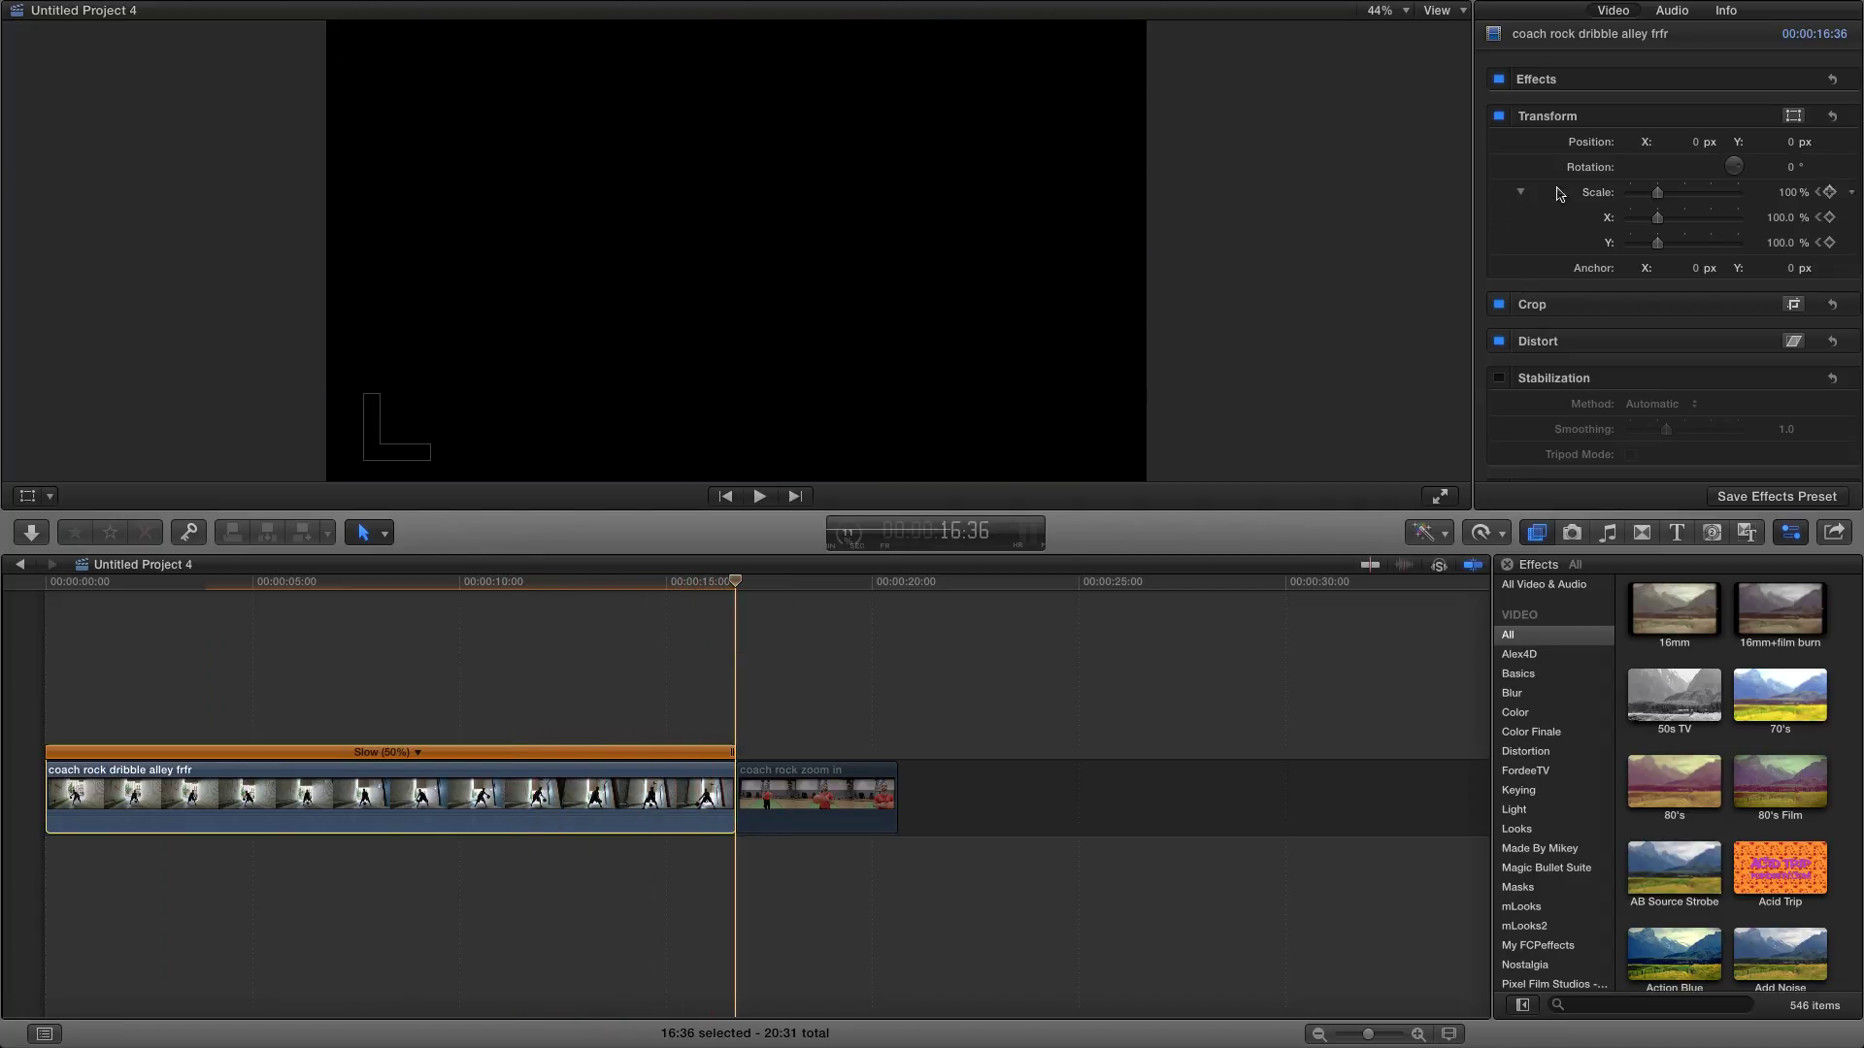
{"action": "left_click", "coordinate": [1829, 192]}
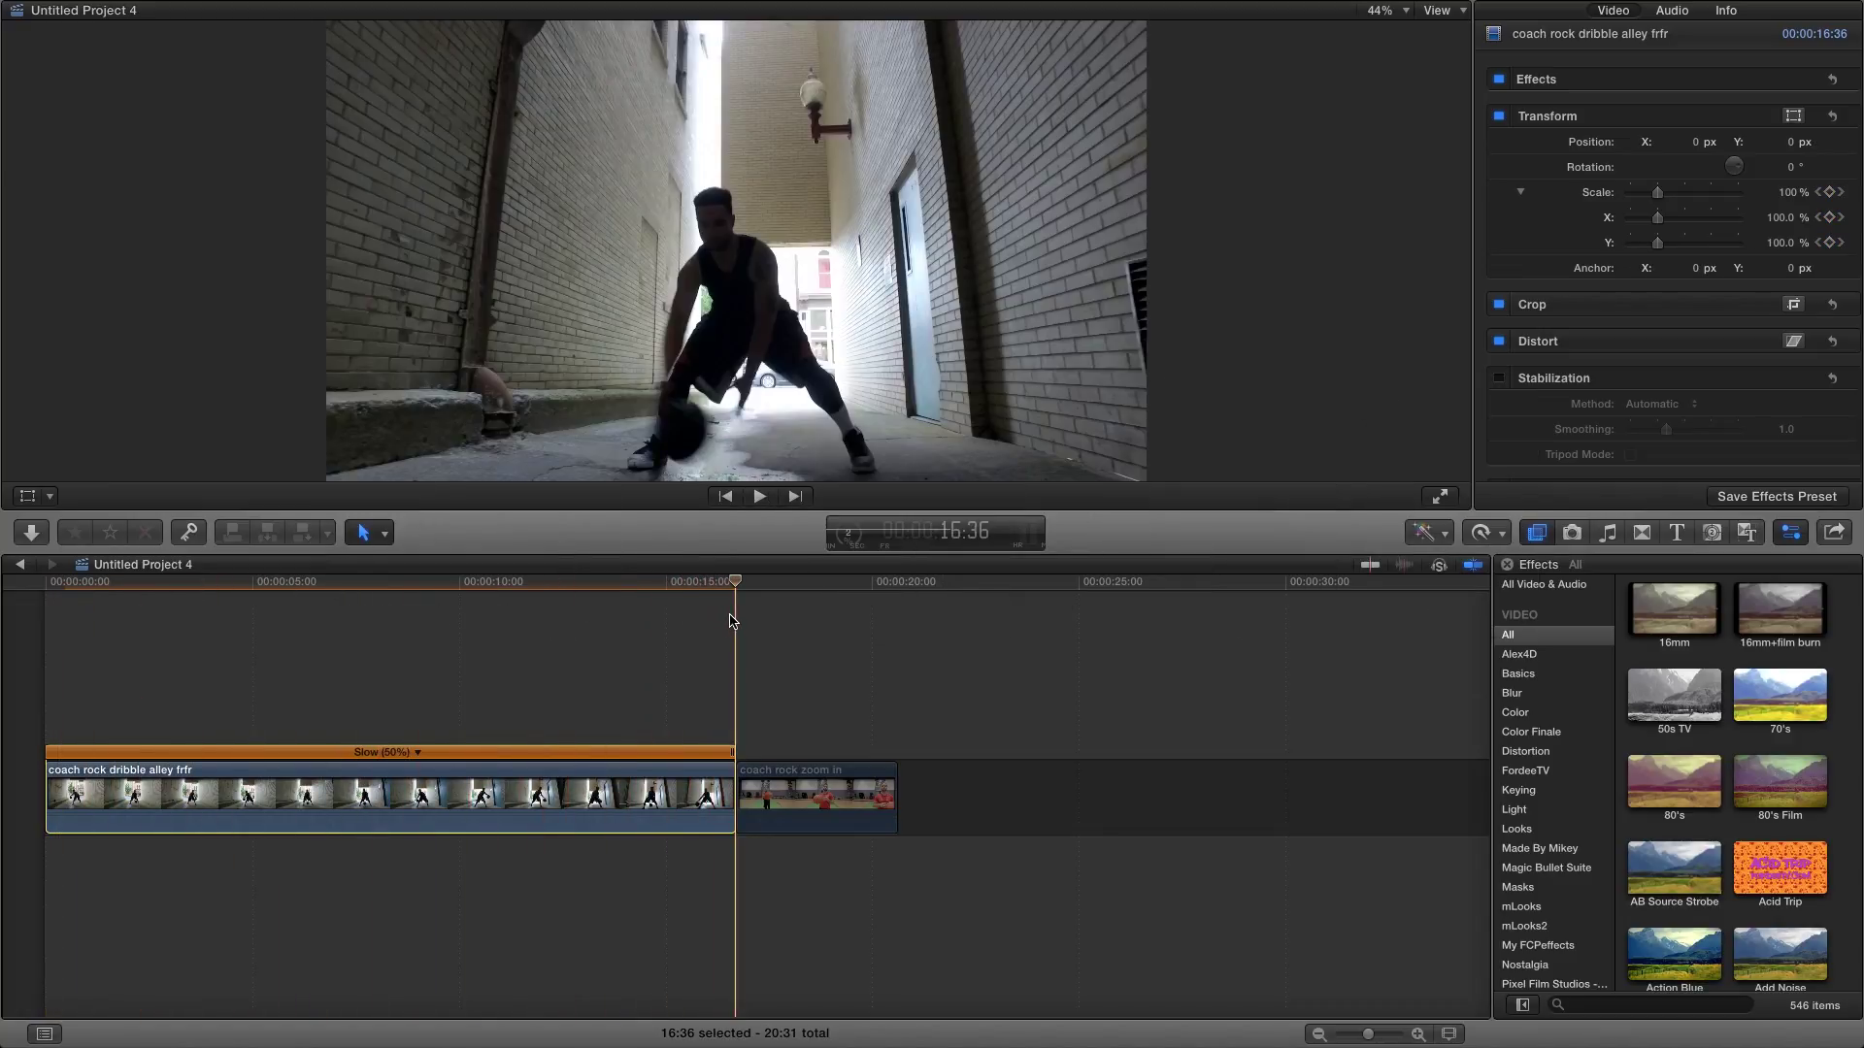
{"action": "left_click", "coordinate": [1830, 192]}
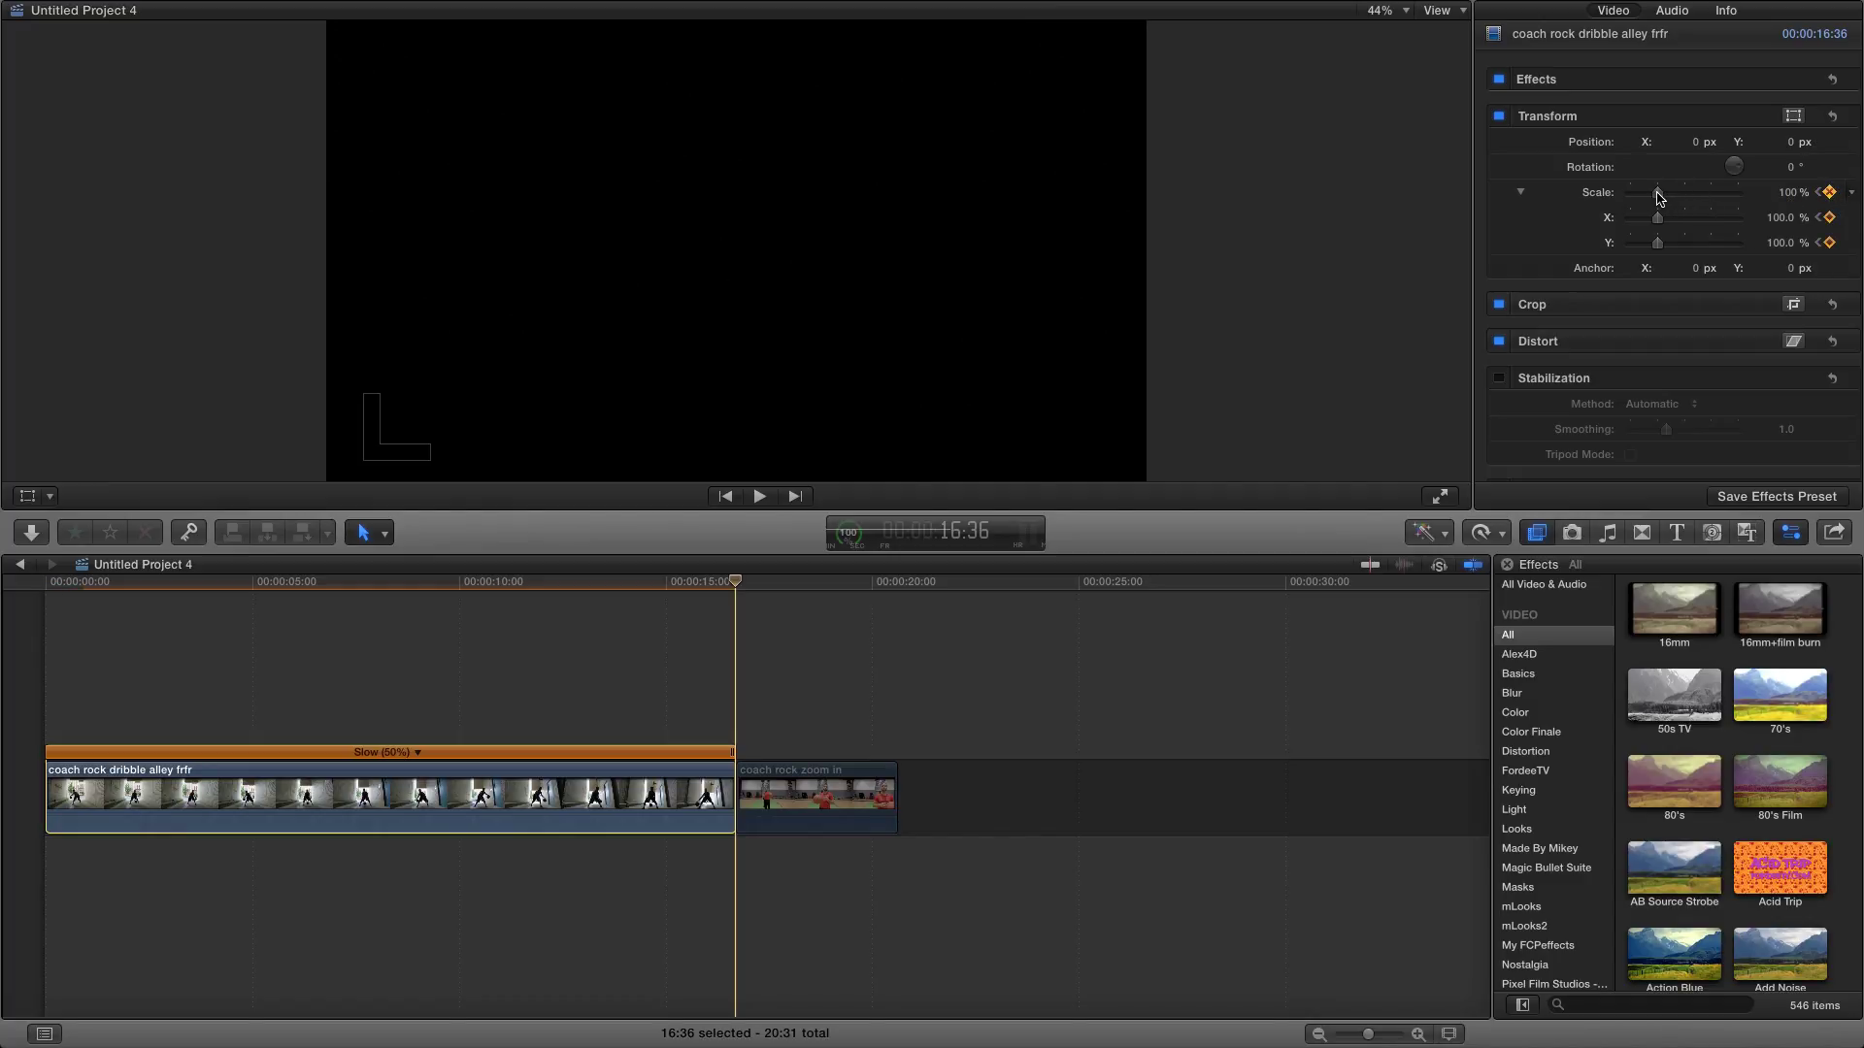
{"action": "left_click_drag", "start_coordinate": [1659, 197], "coordinate": [1682, 198]}
{"action": "left_click_drag", "start_coordinate": [736, 580], "coordinate": [44, 621]}
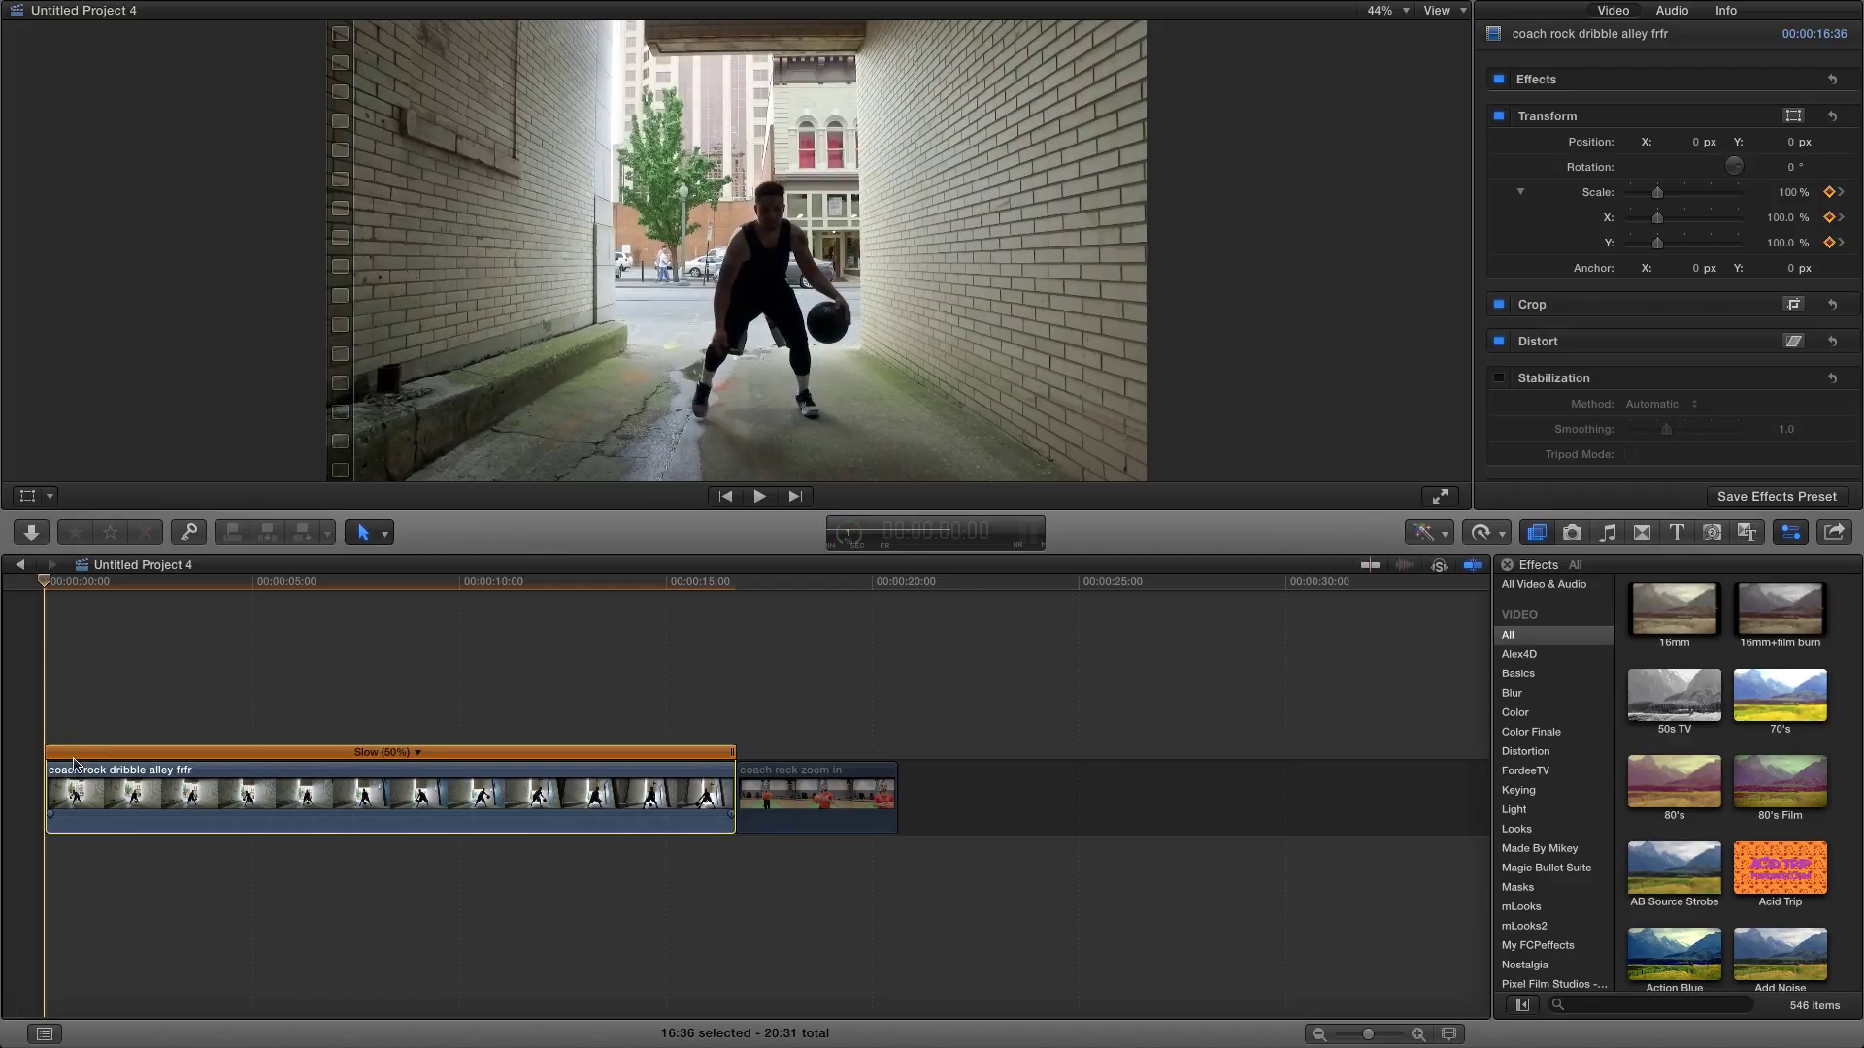
Step: Run Modify > Render All and play the timeline to check the smooth zoom
{"action": "left_click", "coordinate": [395, 10]}
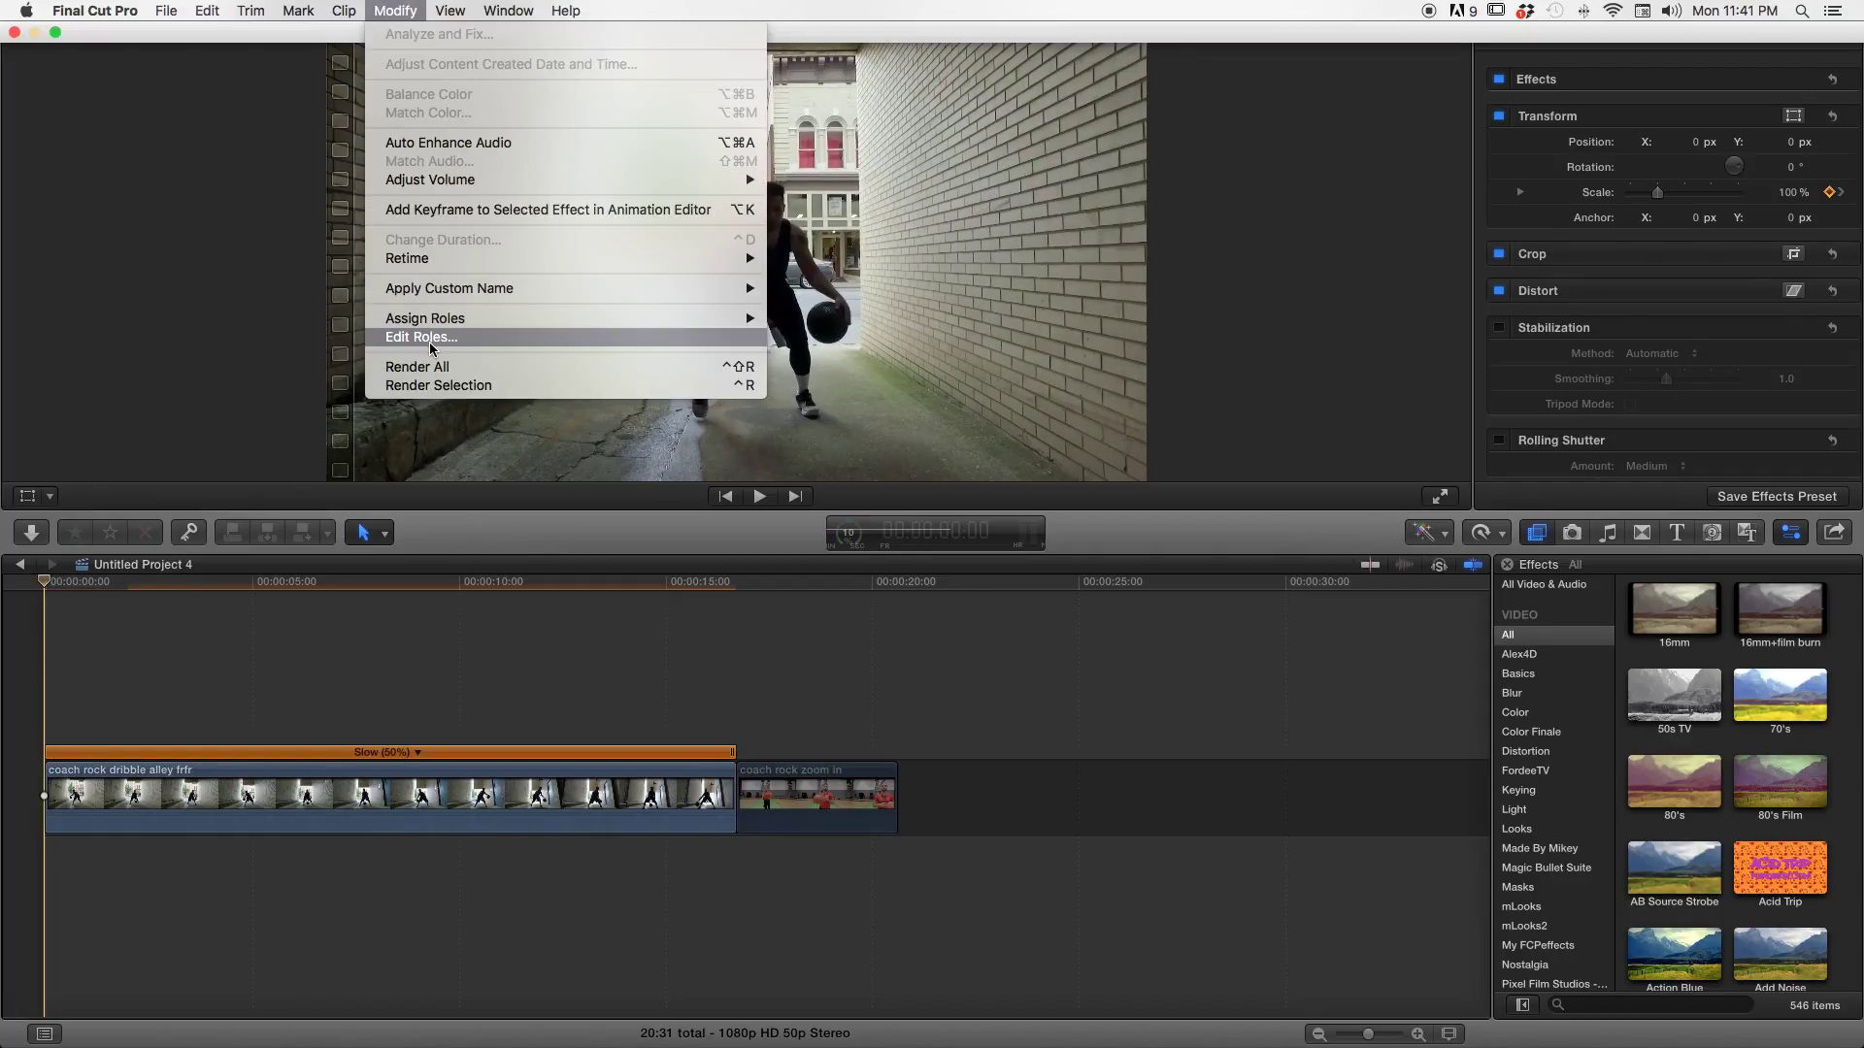
{"action": "left_click", "coordinate": [434, 374]}
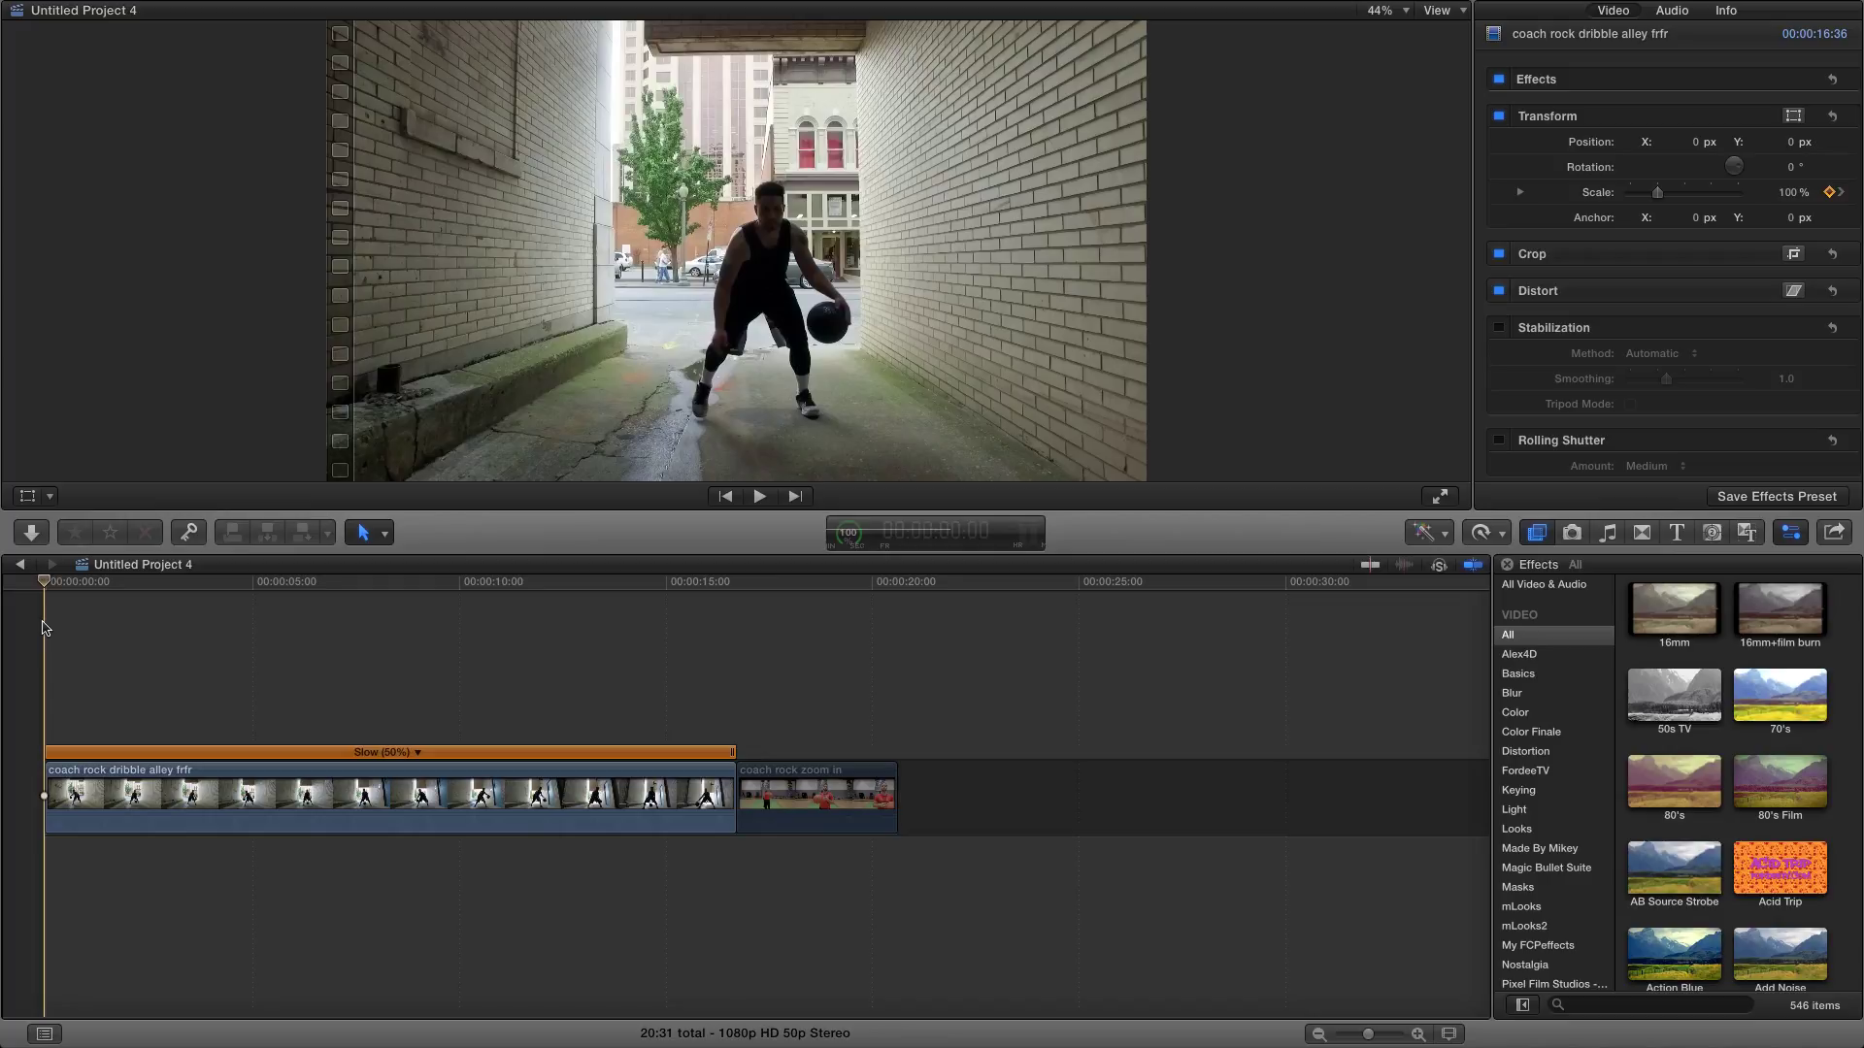
{"action": "key", "text": "space"}
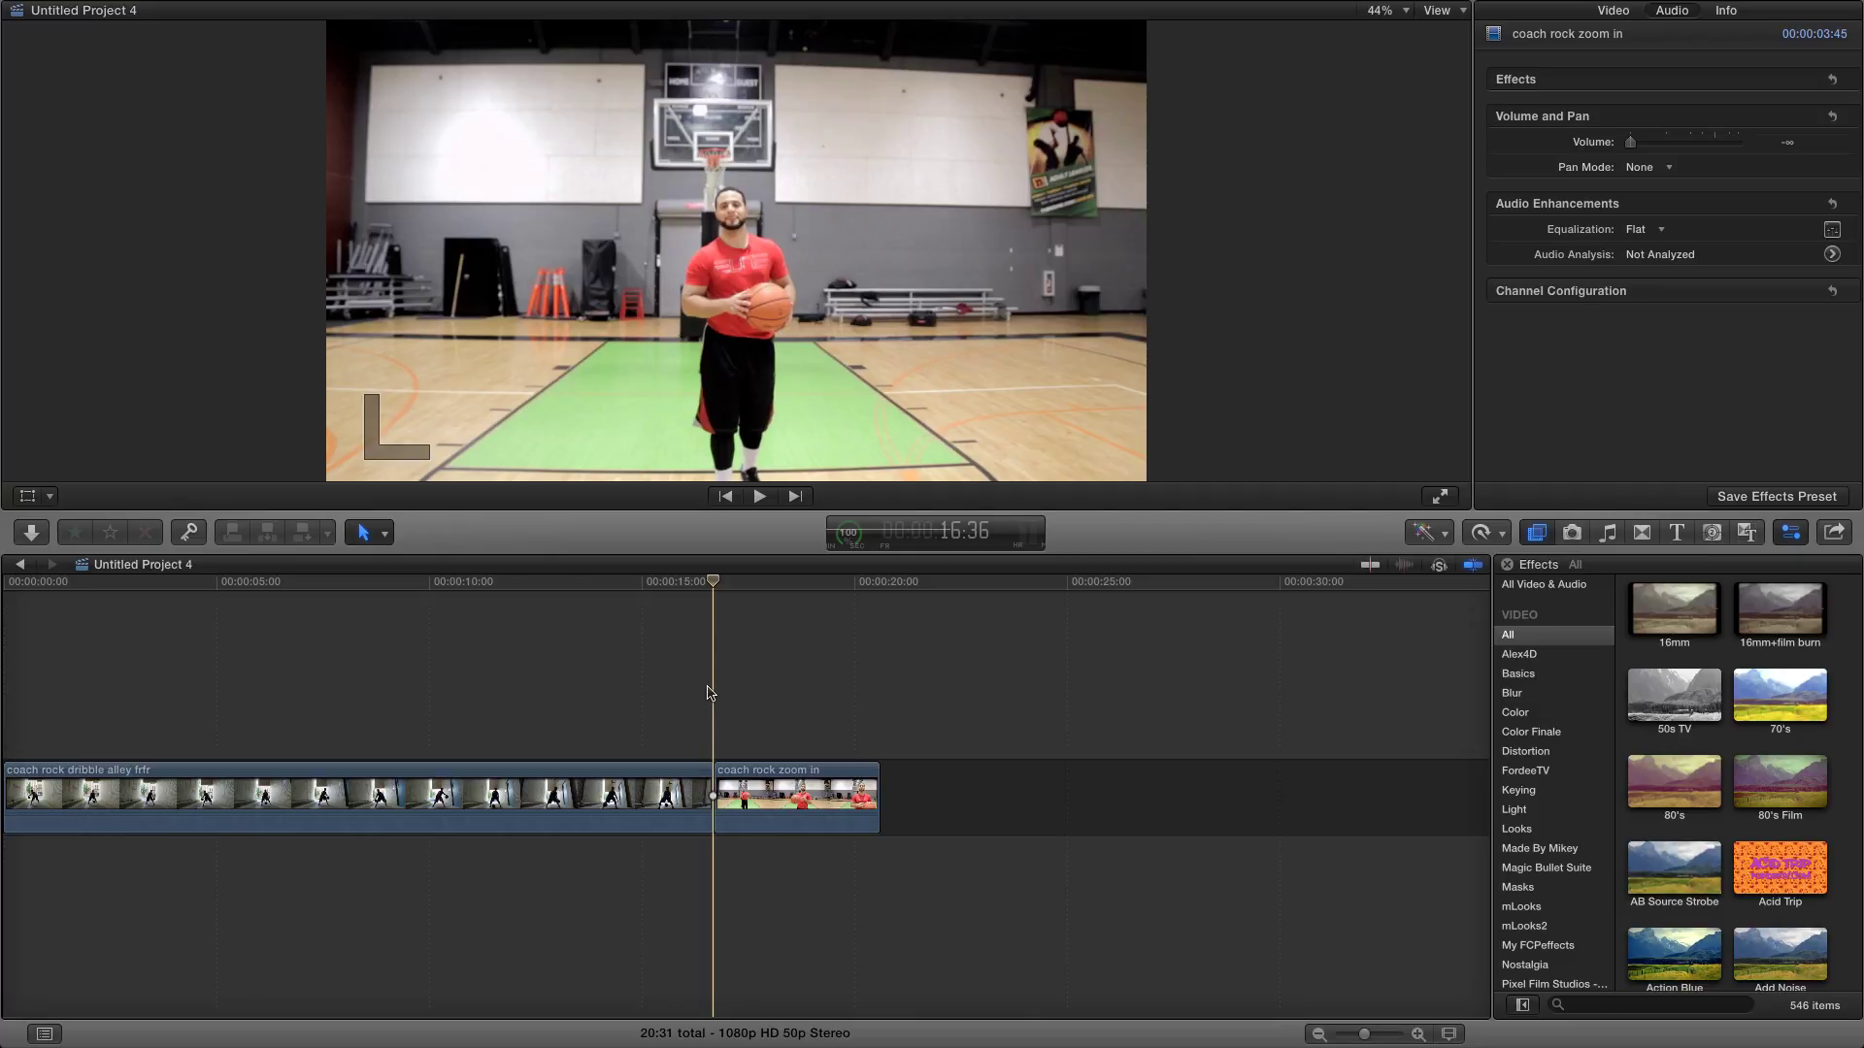
{"action": "key", "text": "space"}
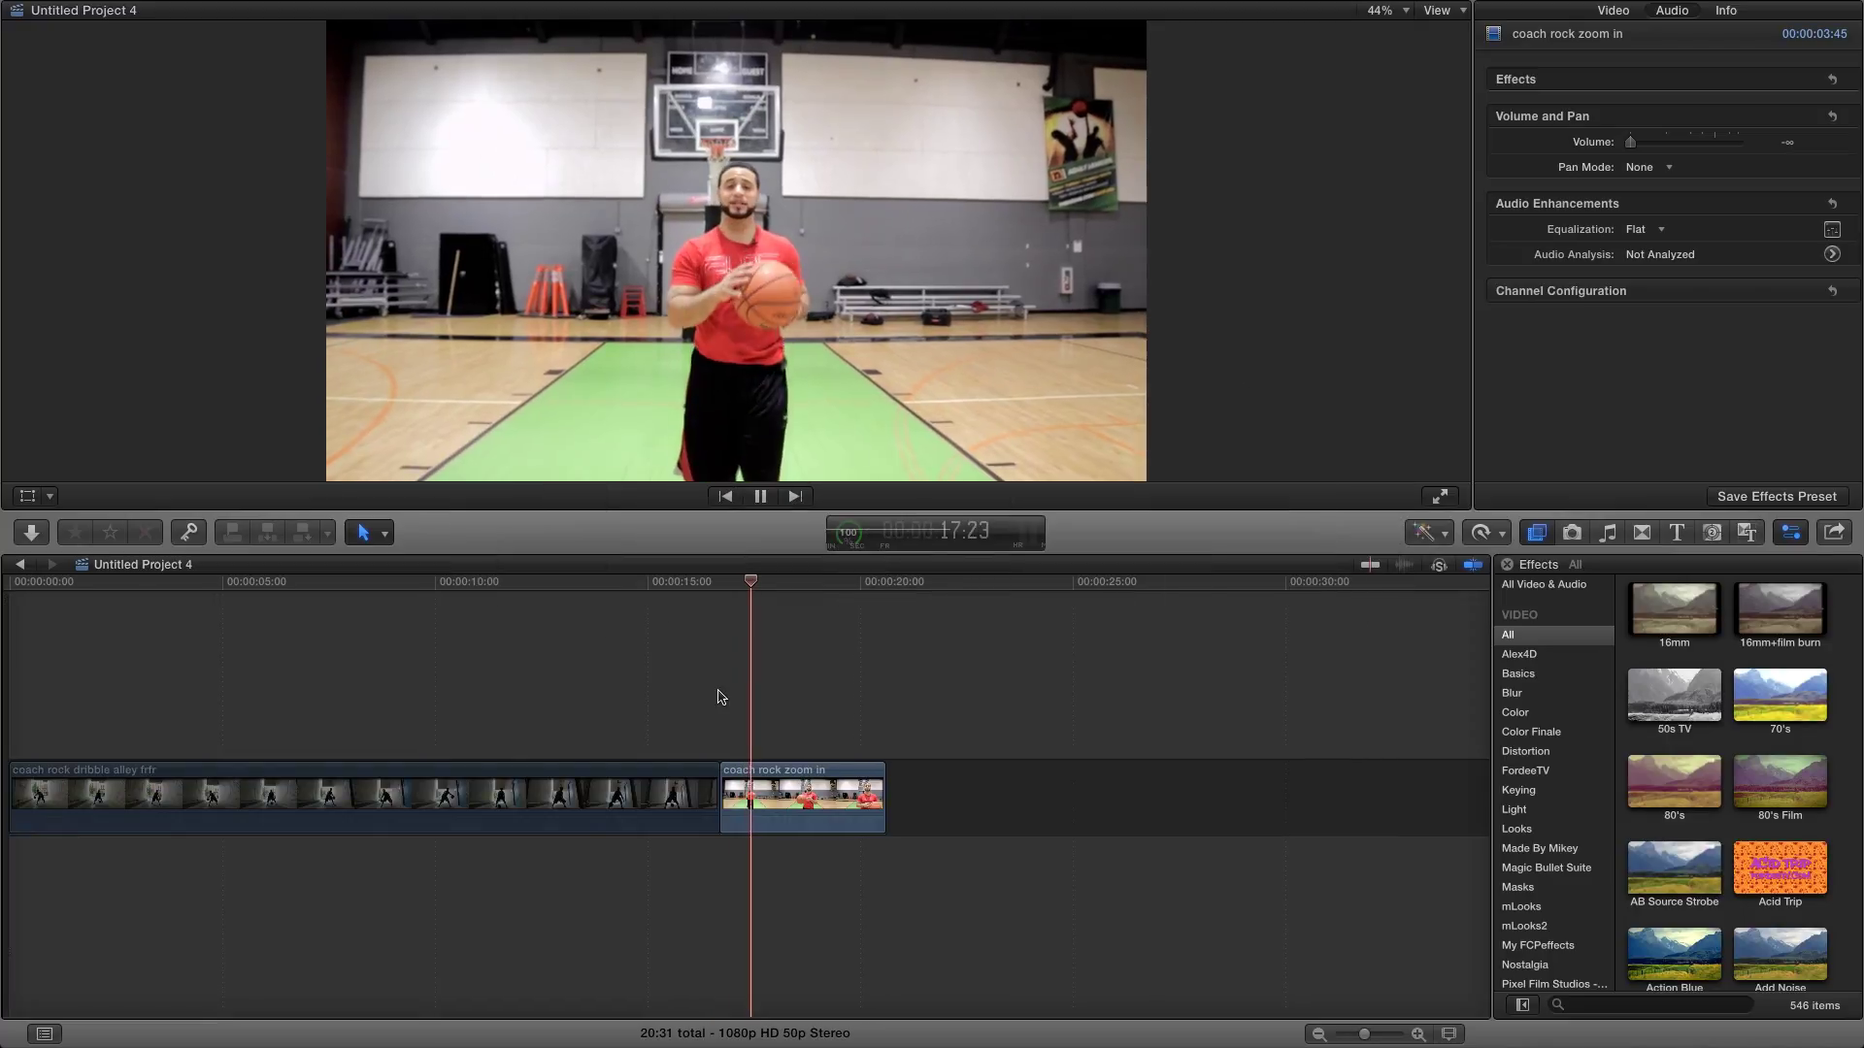
{"action": "key", "text": "space"}
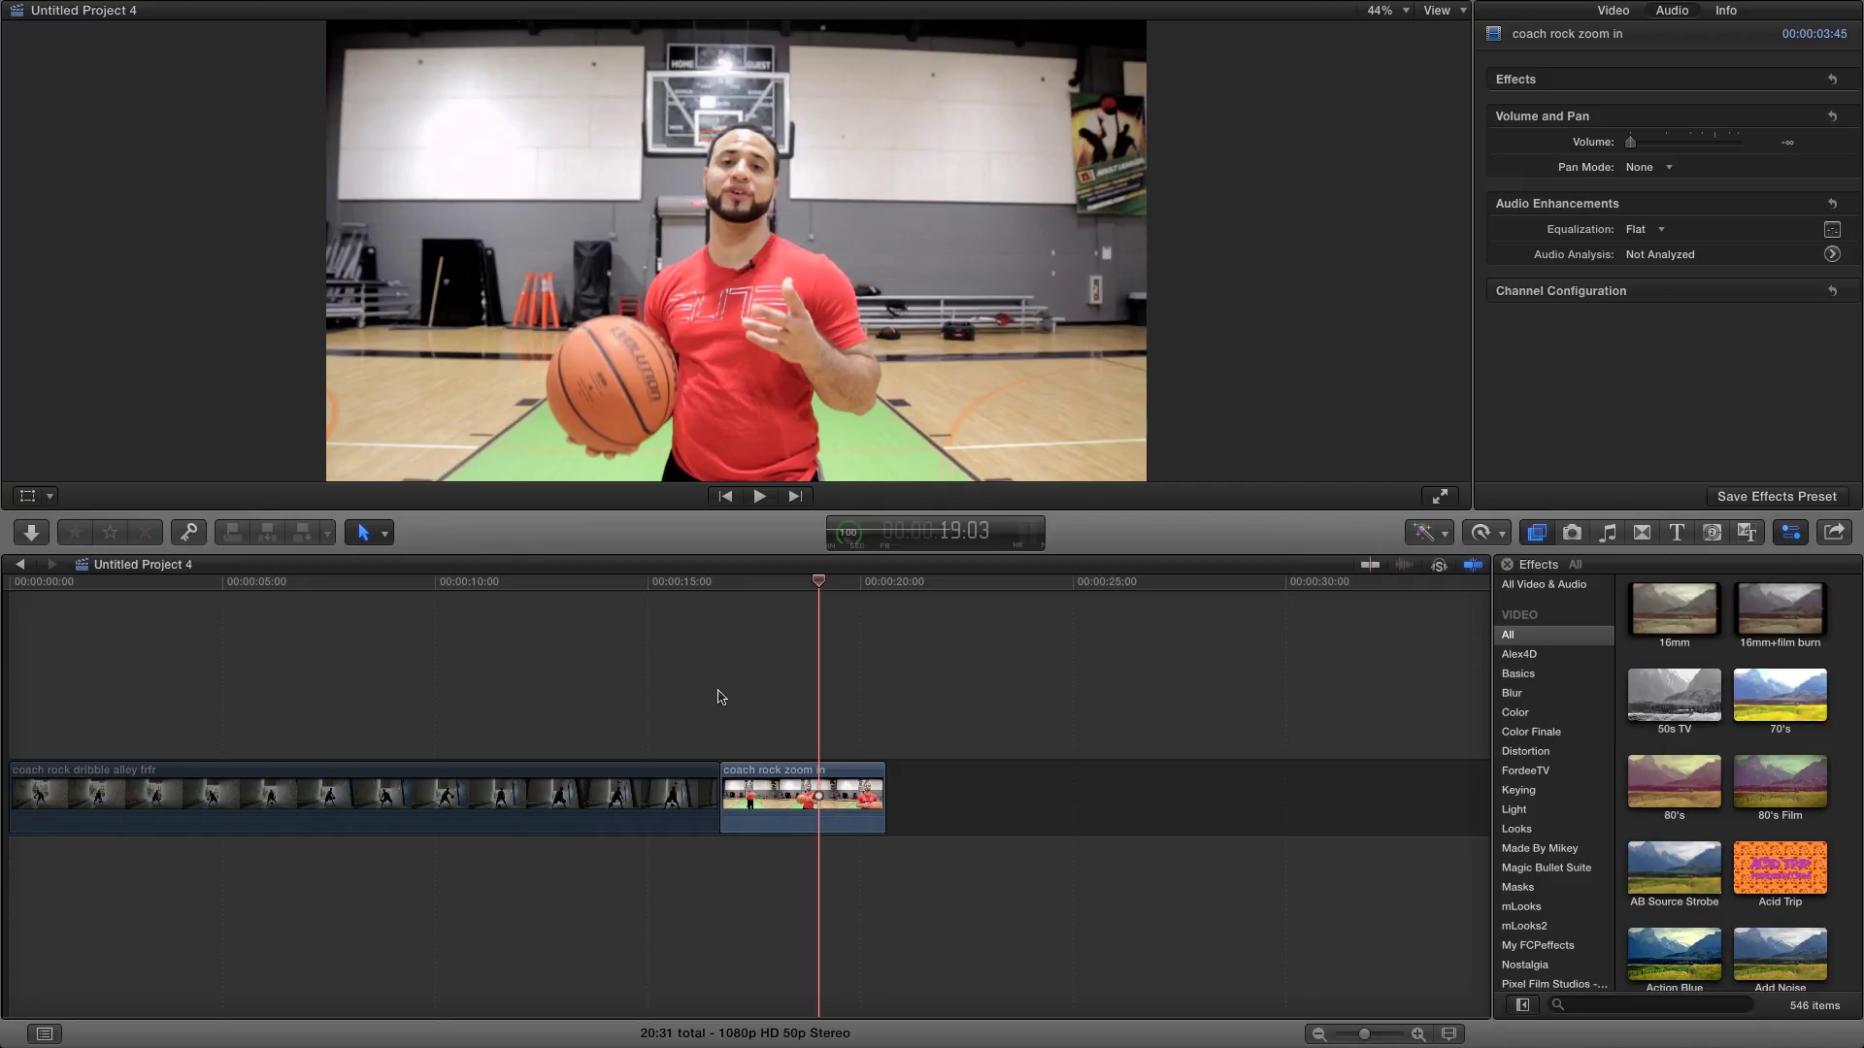
{"action": "left_click", "coordinate": [718, 697]}
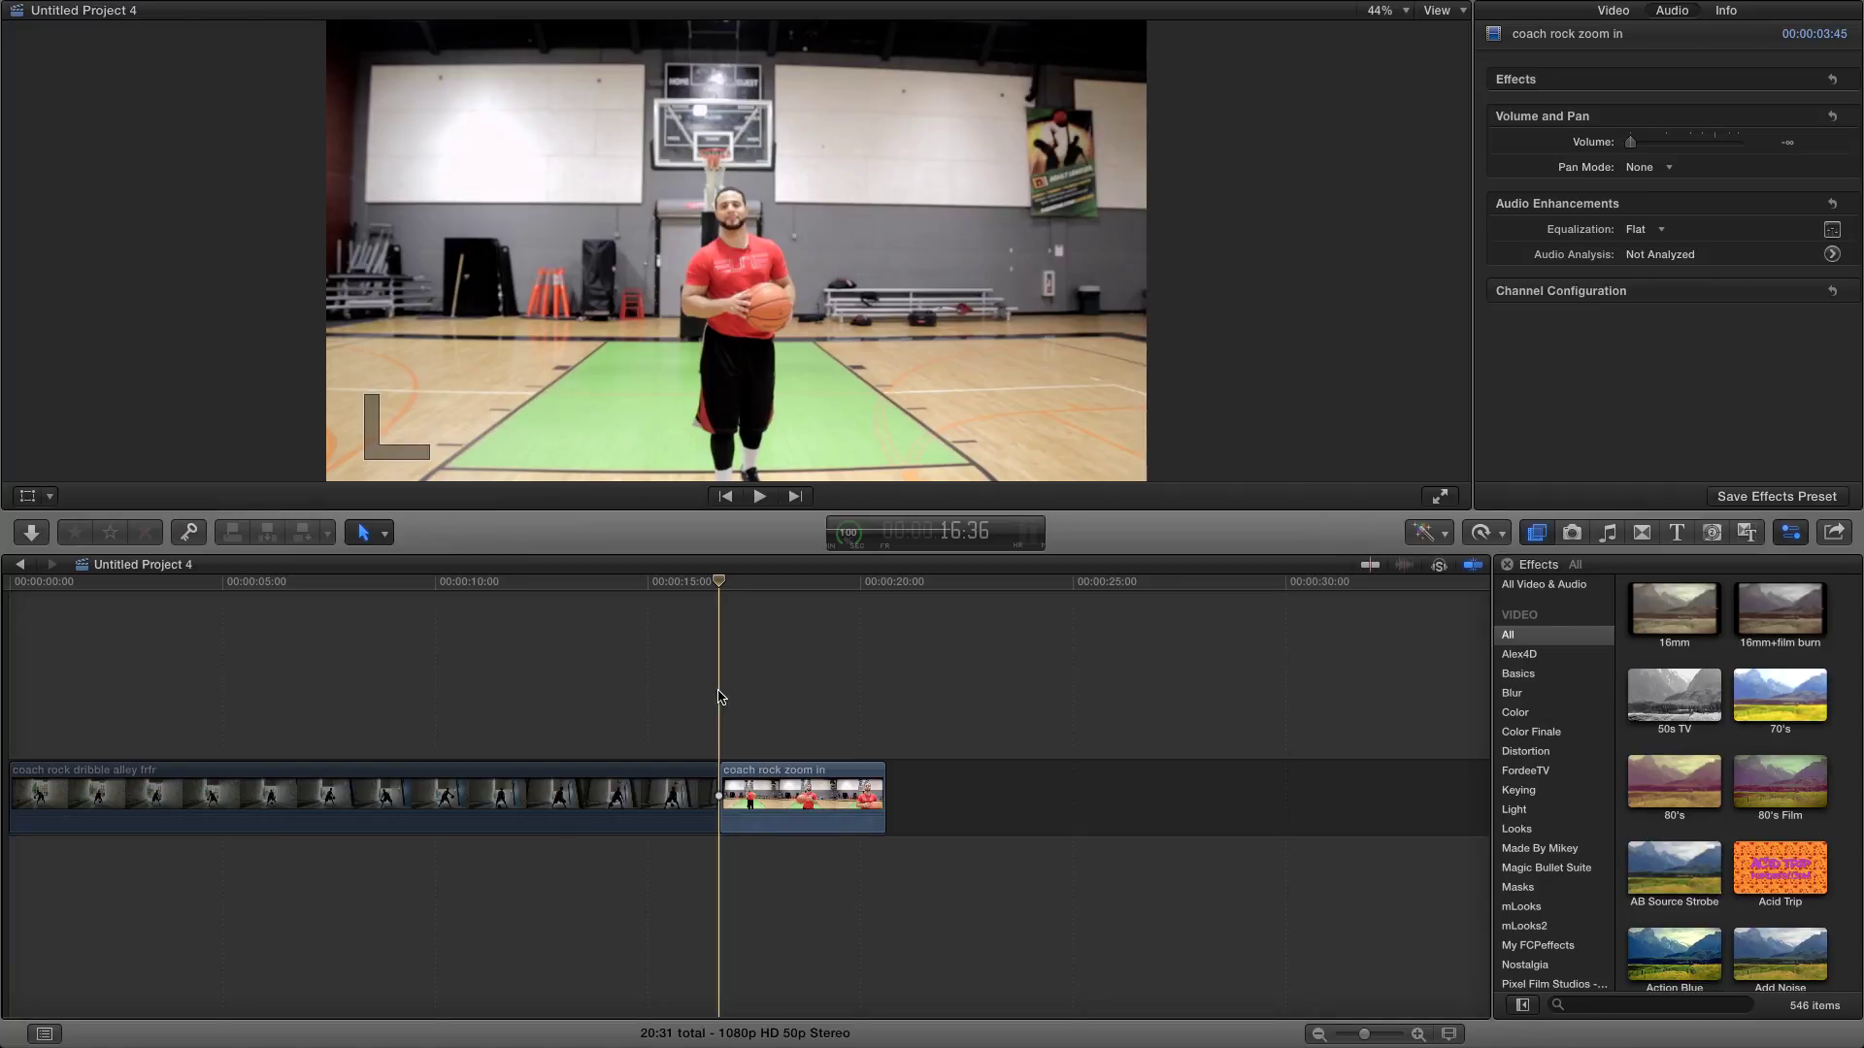
{"action": "key", "text": "space"}
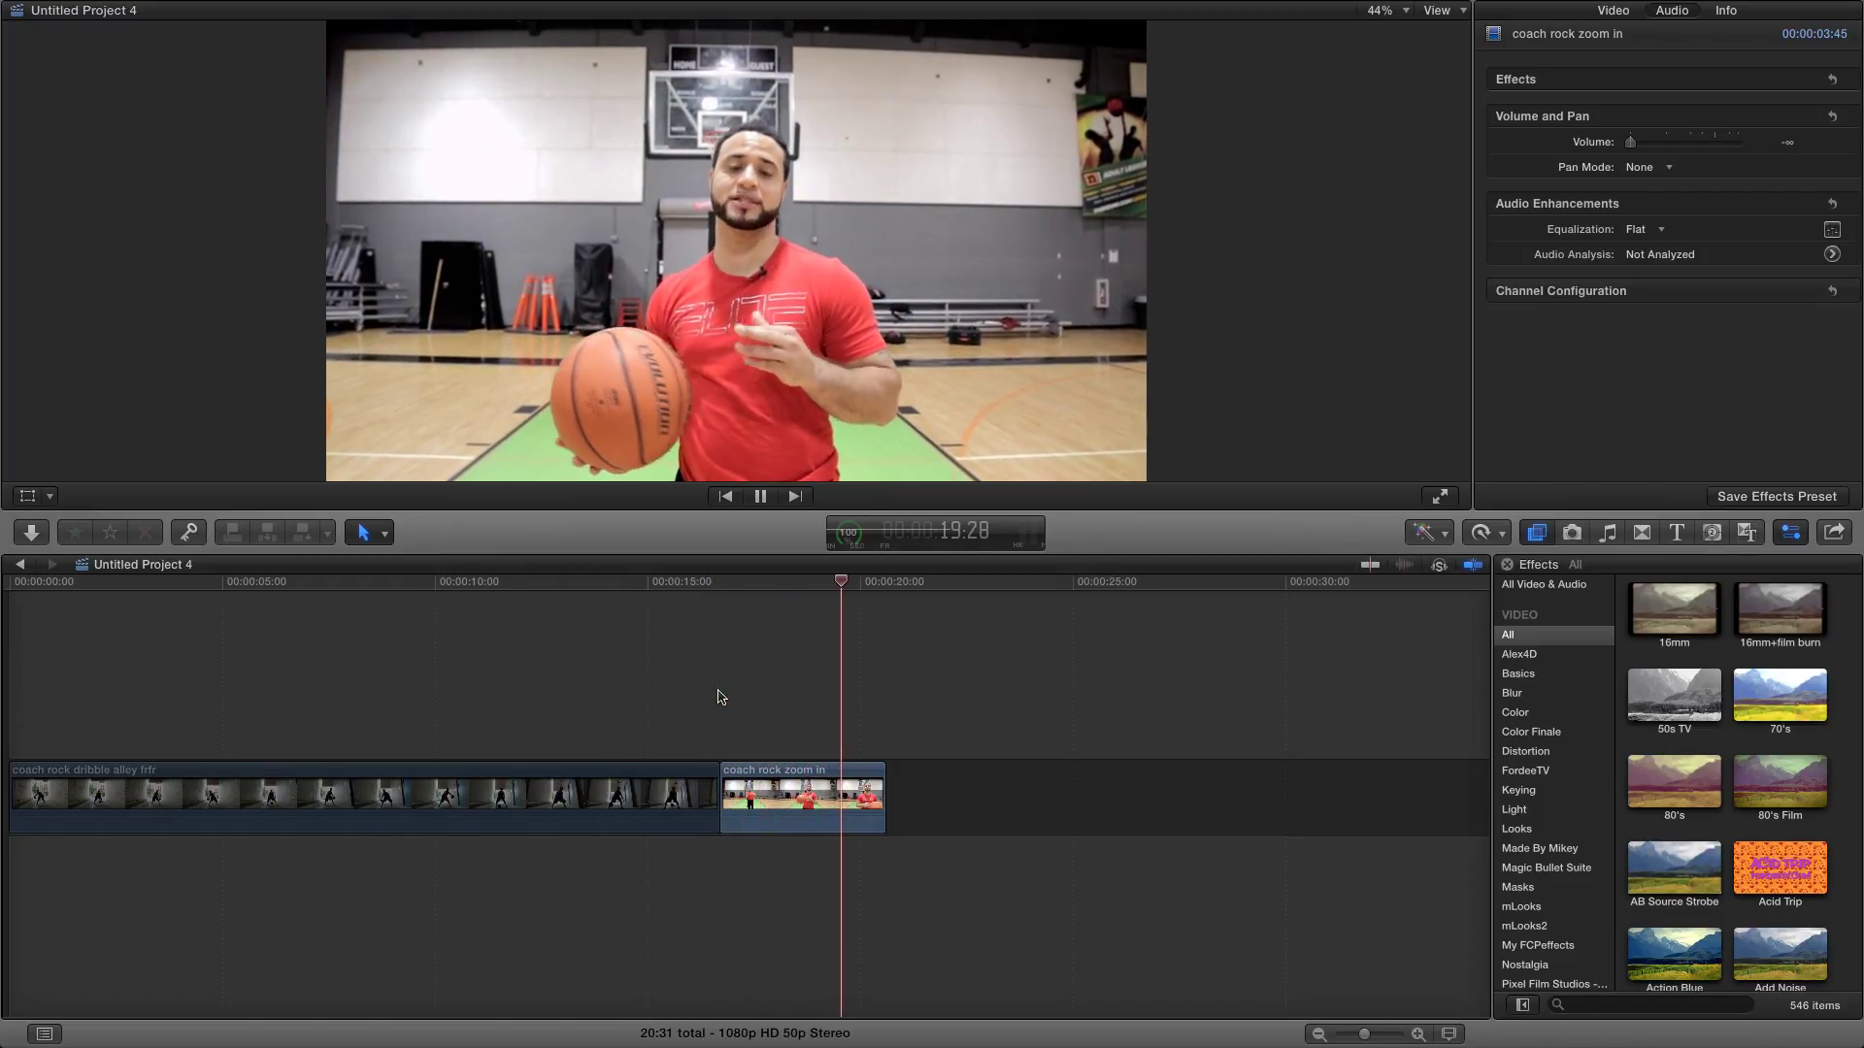
{"action": "key", "text": "space"}
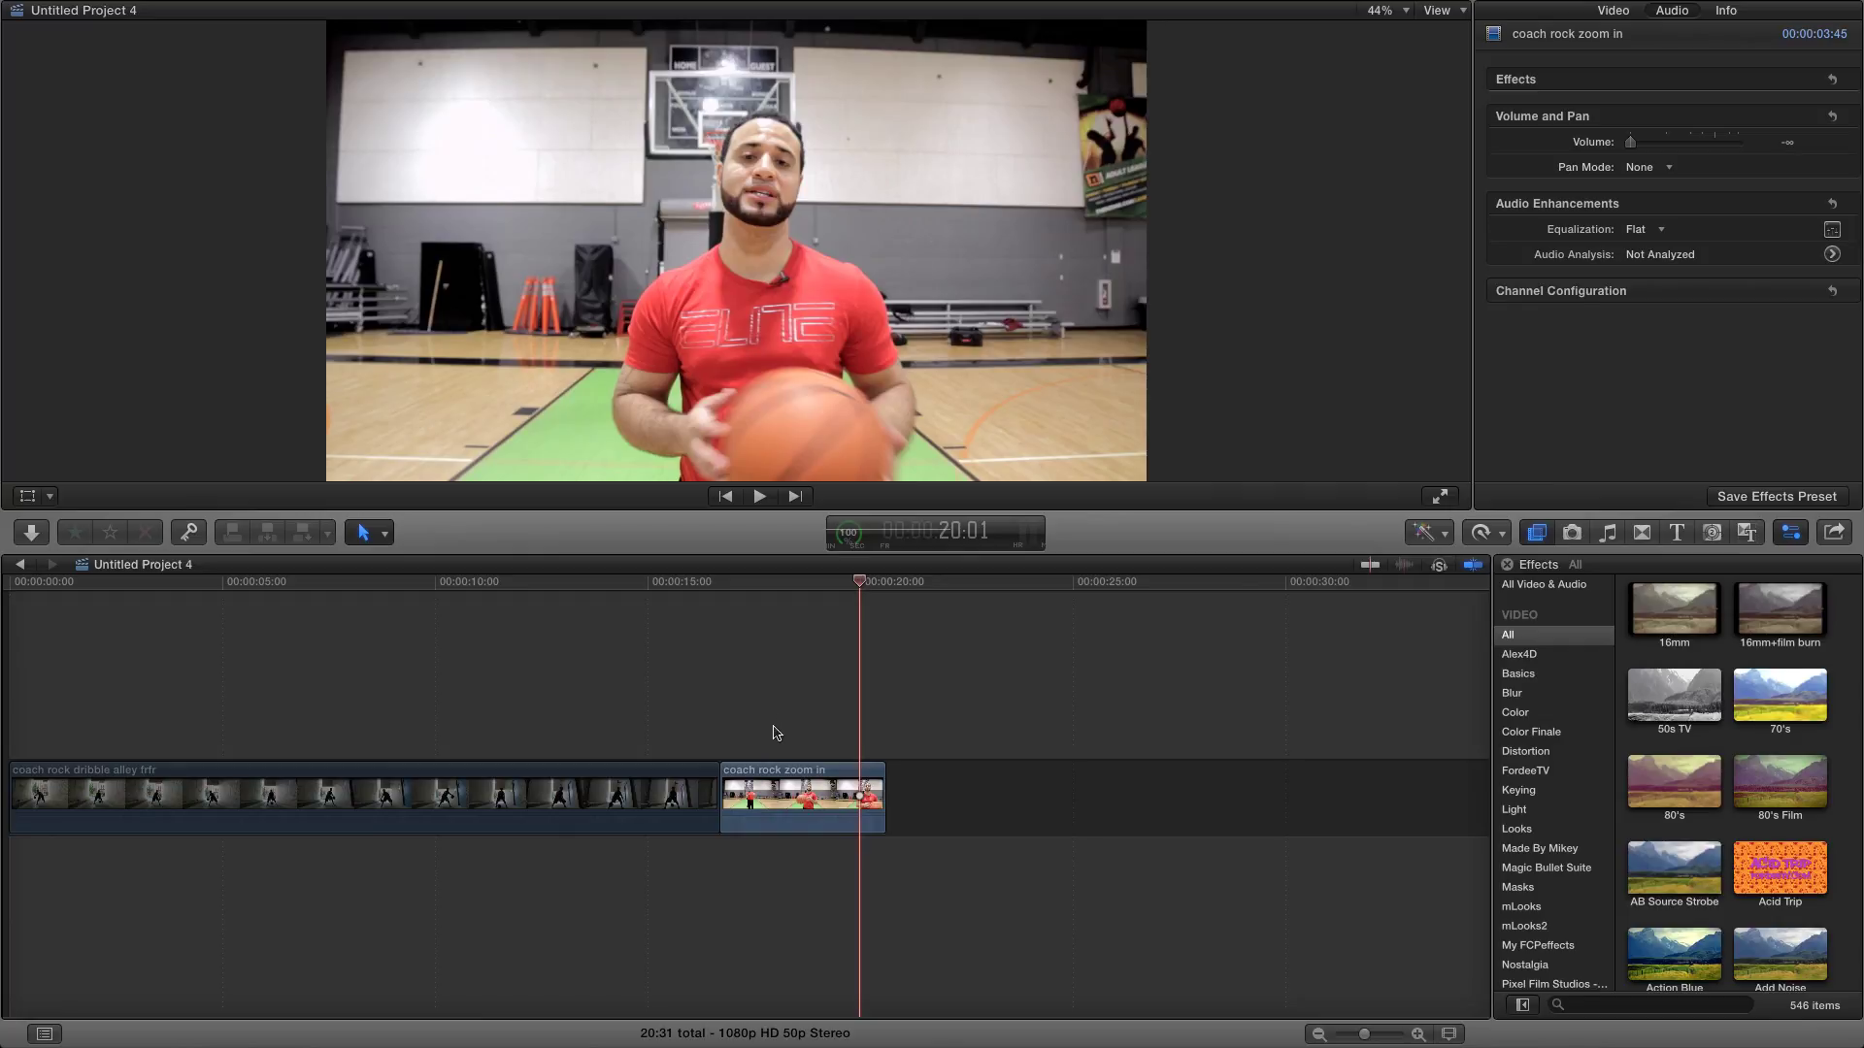
Step: Retime the coach rock zoom in clip to Slow 50%
{"action": "left_click", "coordinate": [777, 788]}
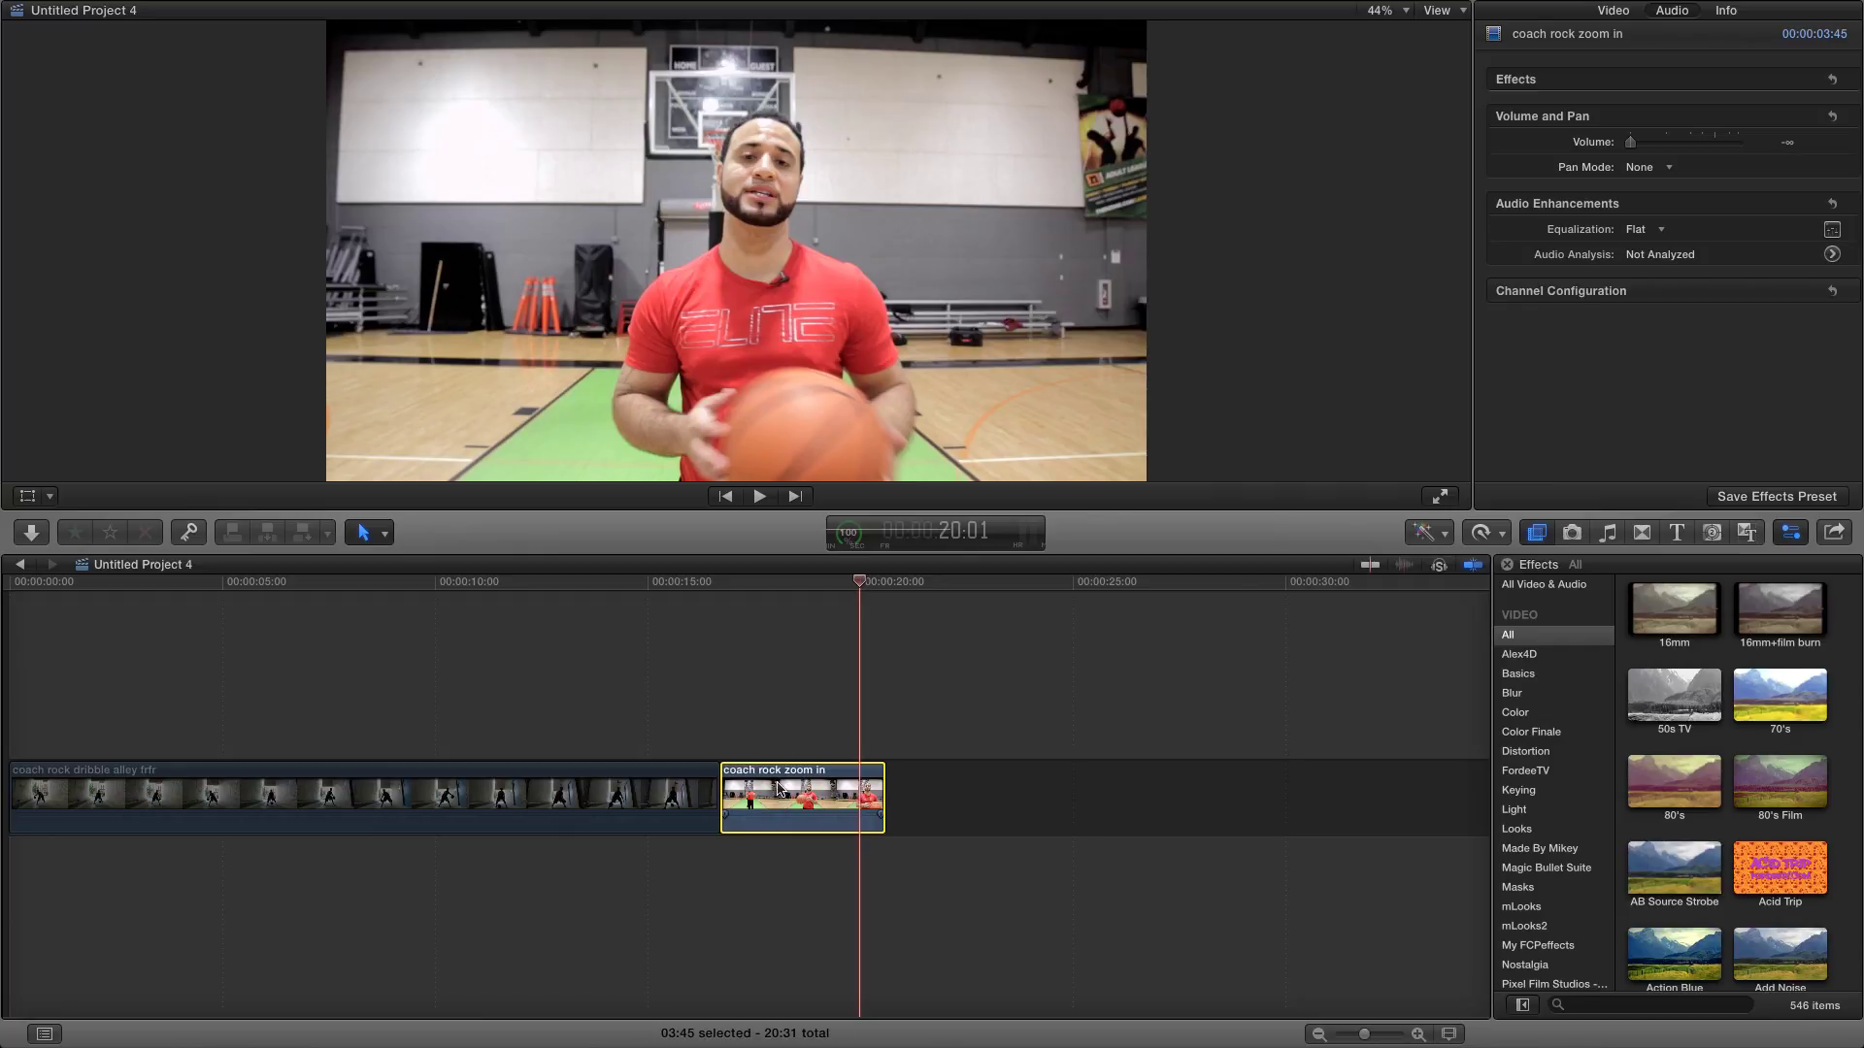
{"action": "left_click", "coordinate": [1503, 542]}
{"action": "mouse_move", "coordinate": [1509, 559]}
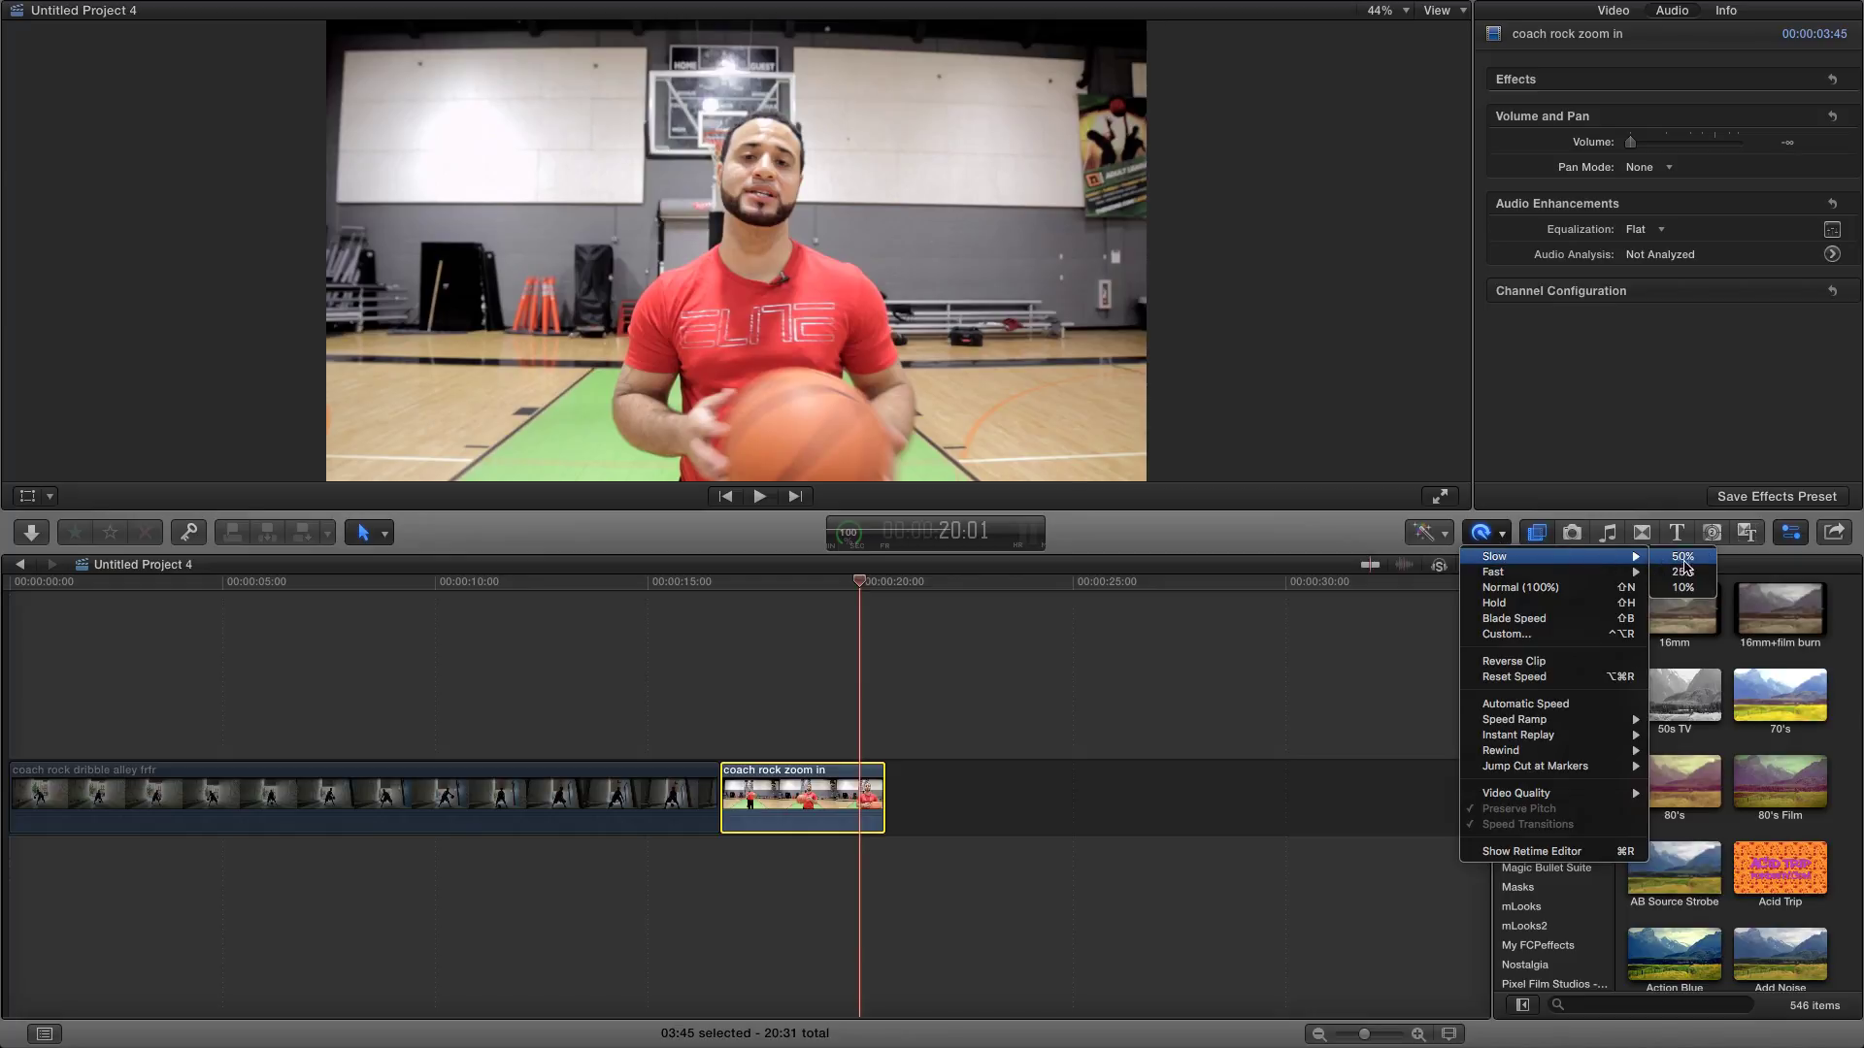
{"action": "left_click", "coordinate": [1684, 557]}
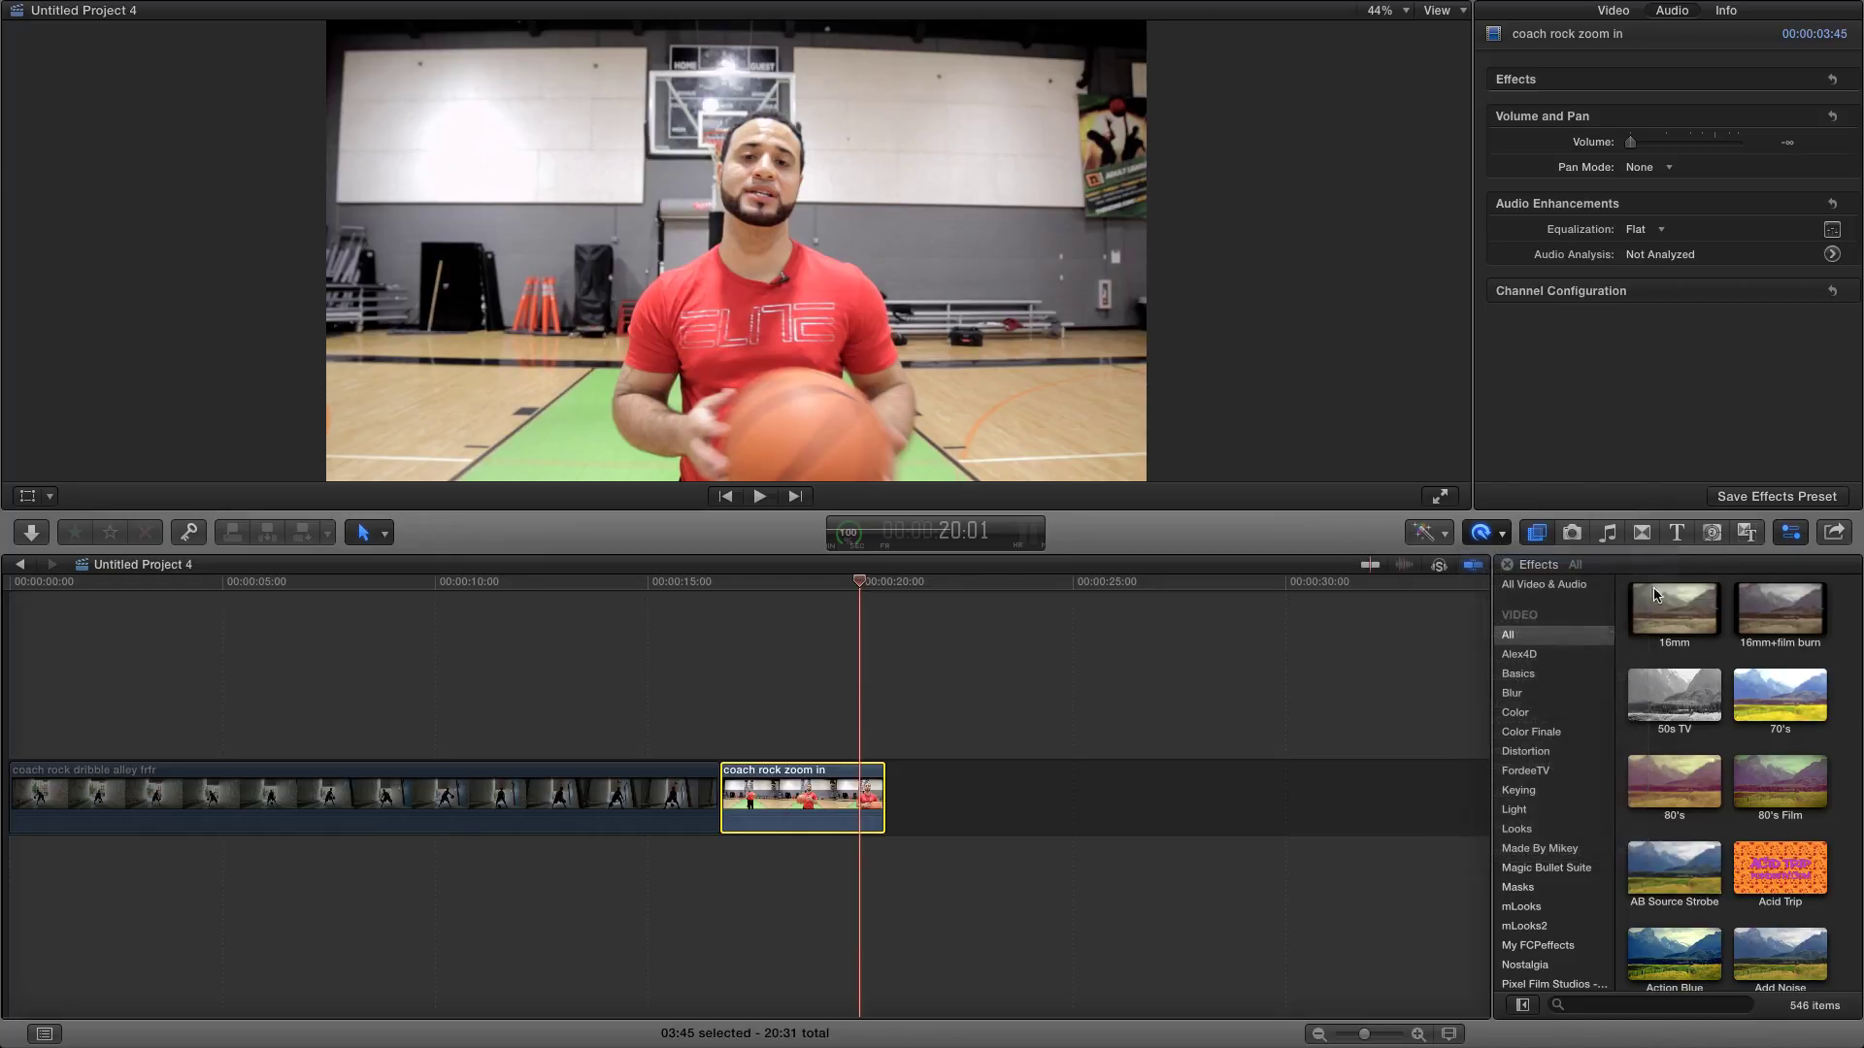
{"action": "left_click", "coordinate": [759, 673]}
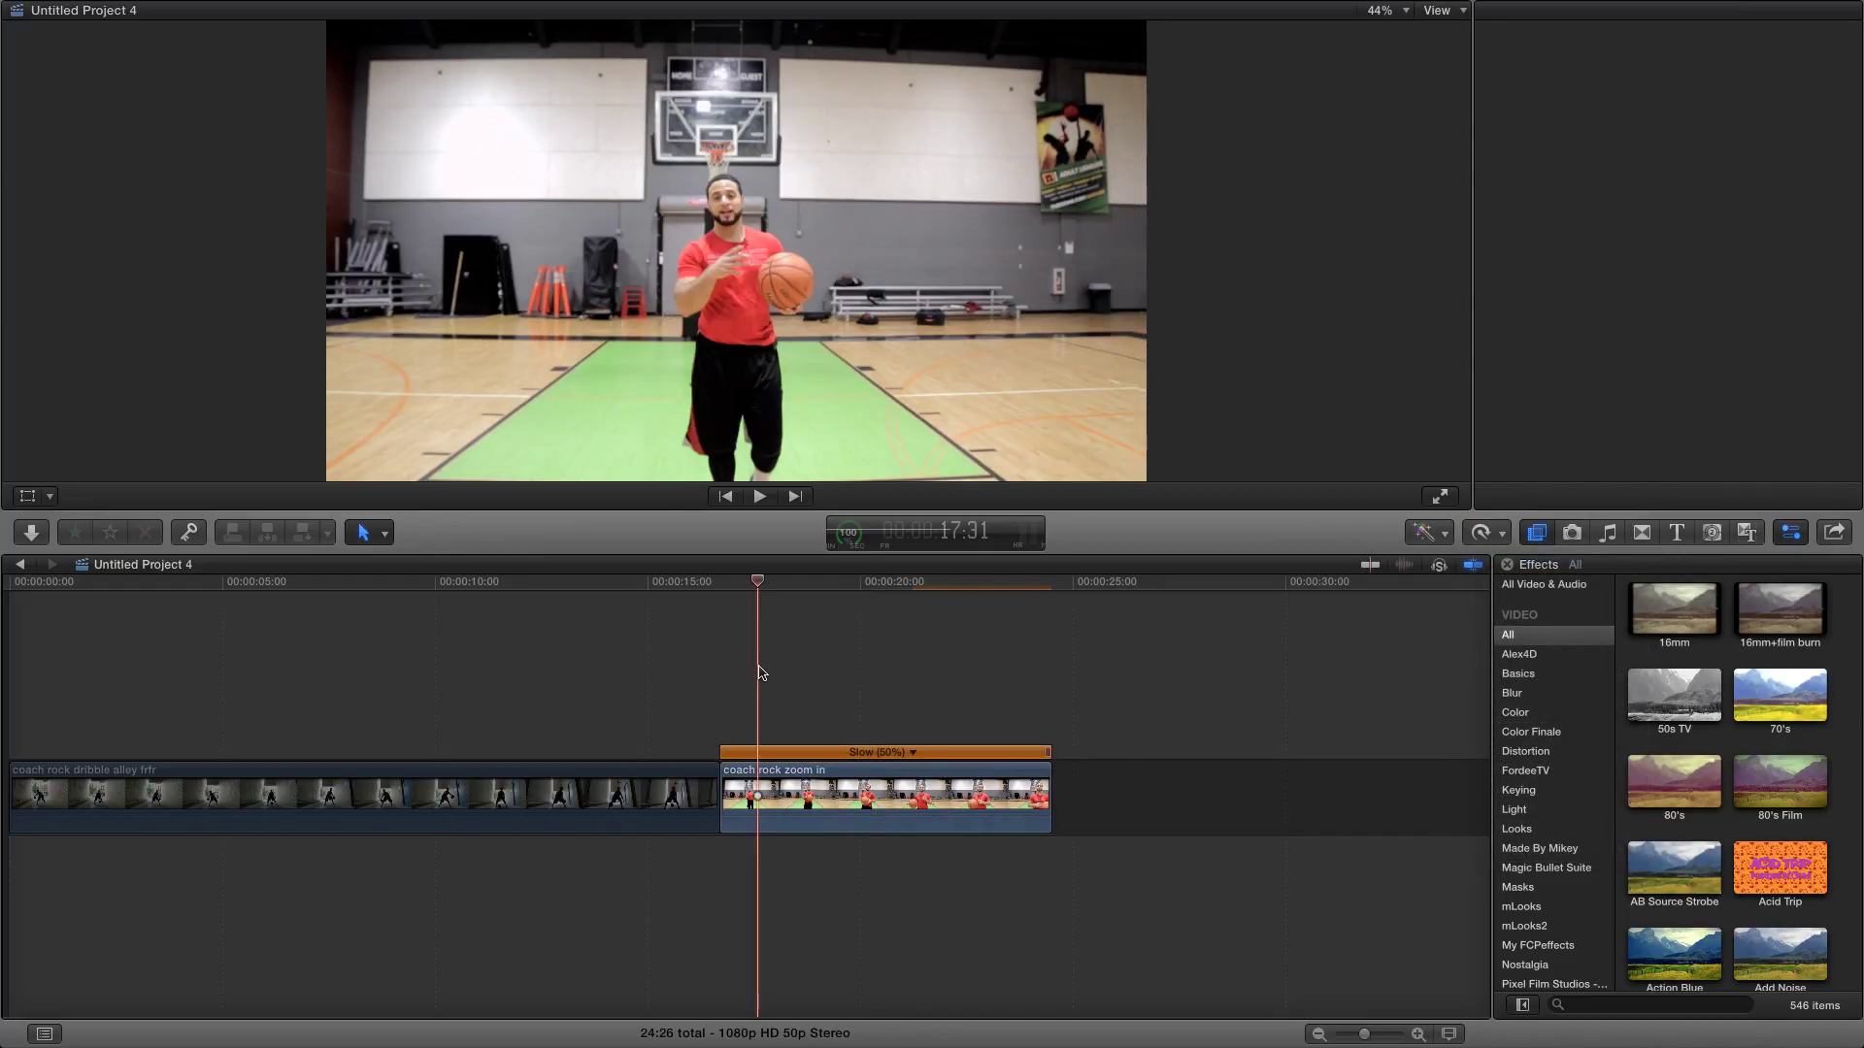
Step: Set the coach rock clip's video quality to Optical Flow and play it from its start
{"action": "left_click", "coordinate": [868, 788]}
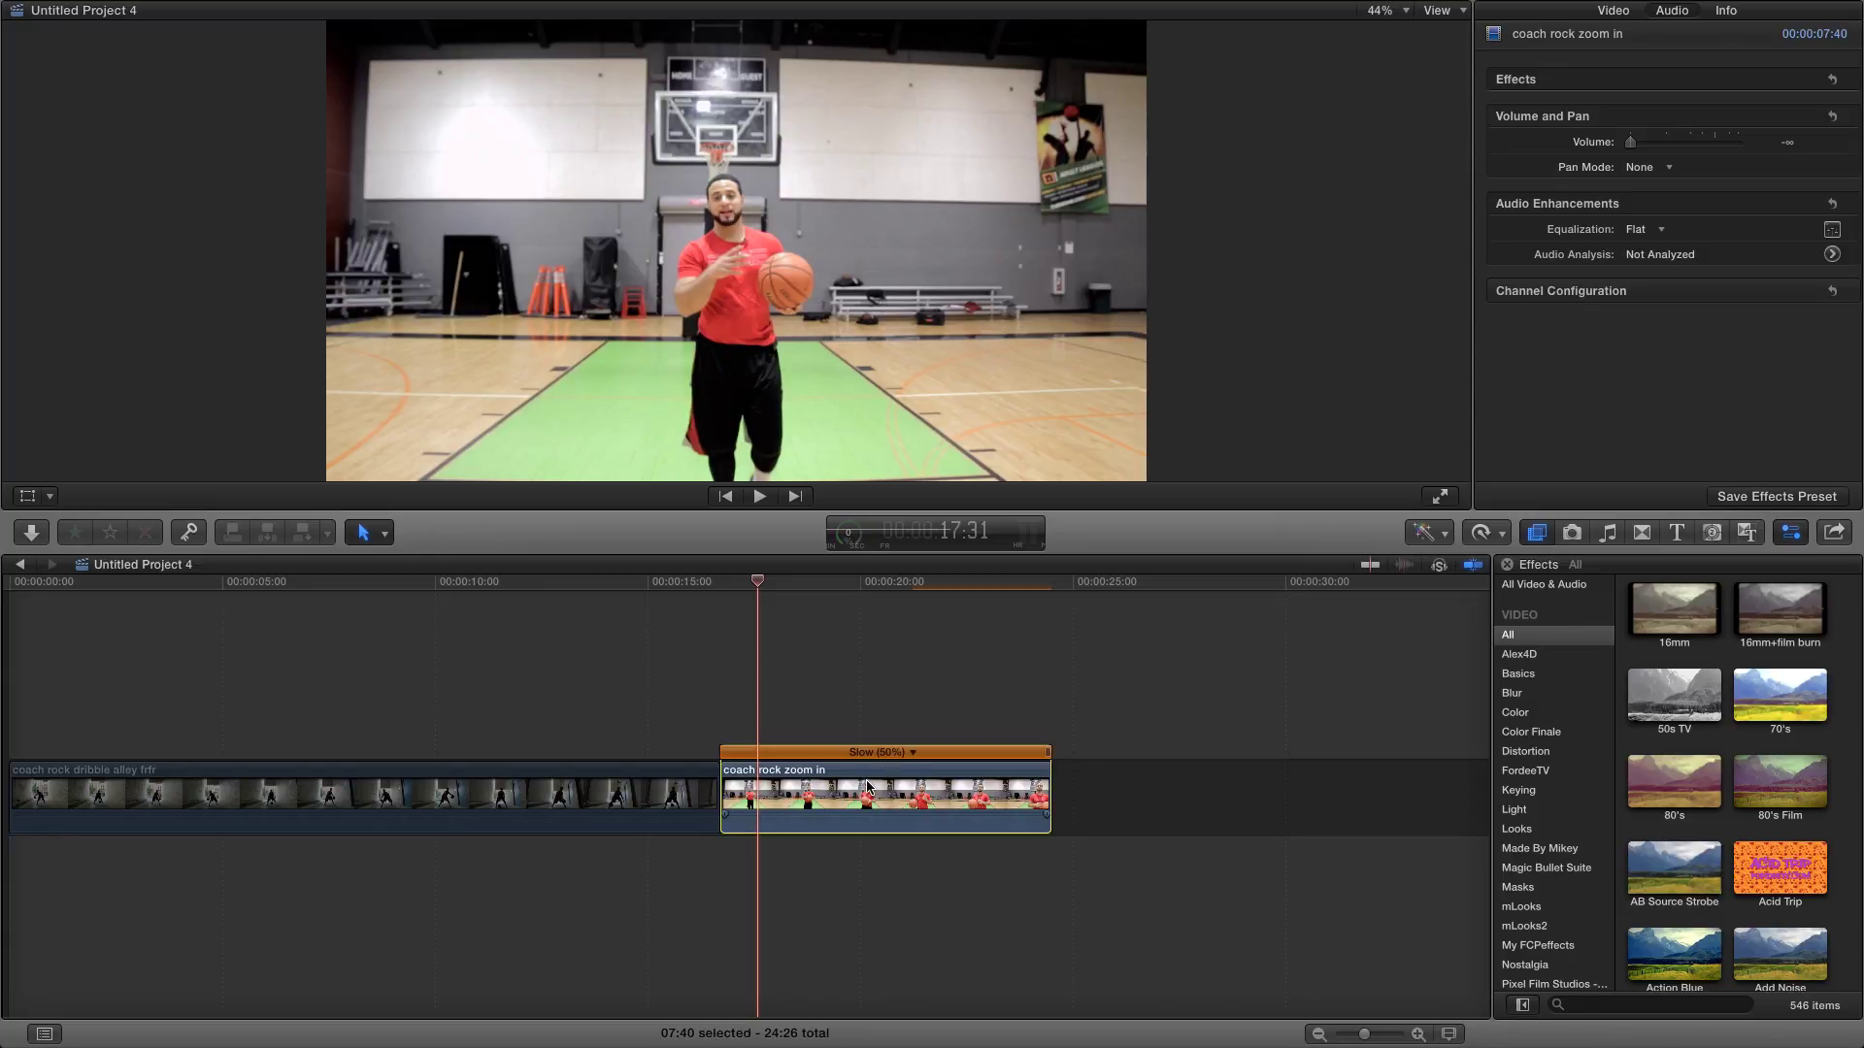
{"action": "left_click", "coordinate": [1483, 532]}
{"action": "mouse_move", "coordinate": [1536, 796]}
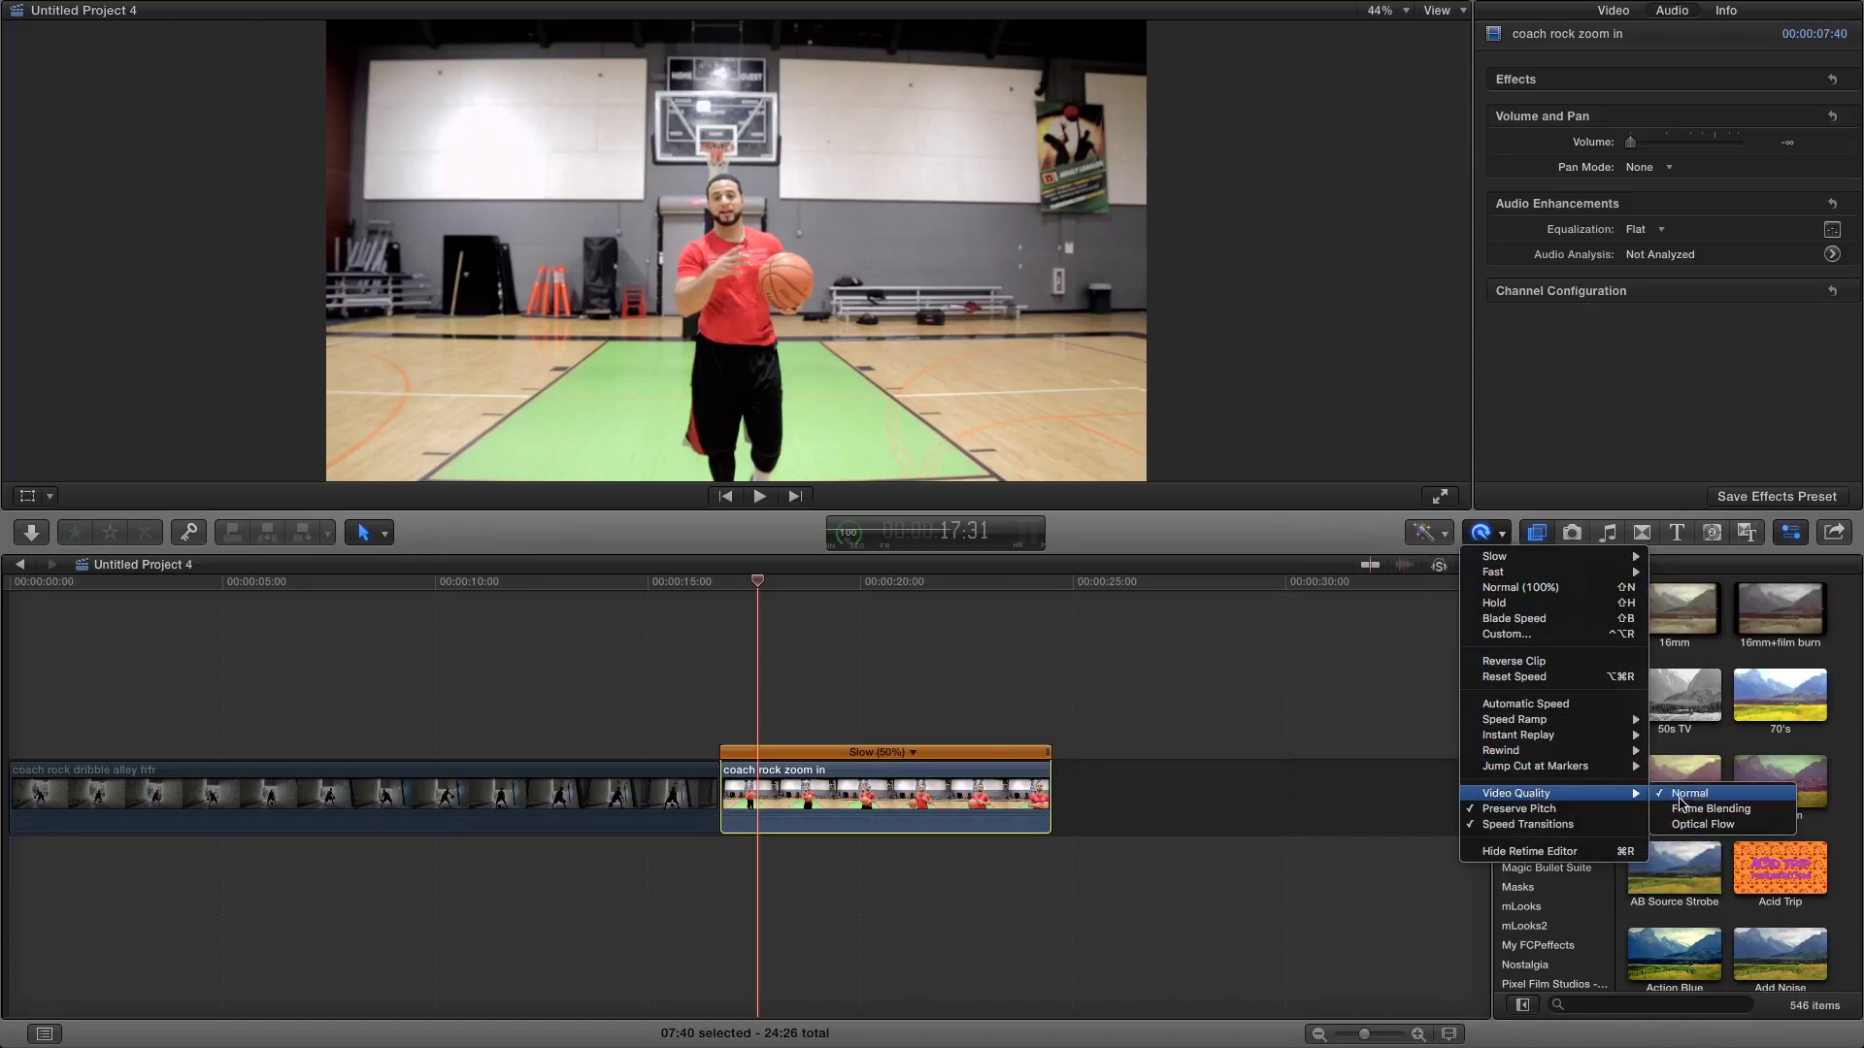
{"action": "left_click", "coordinate": [1699, 824]}
{"action": "left_click", "coordinate": [720, 726]}
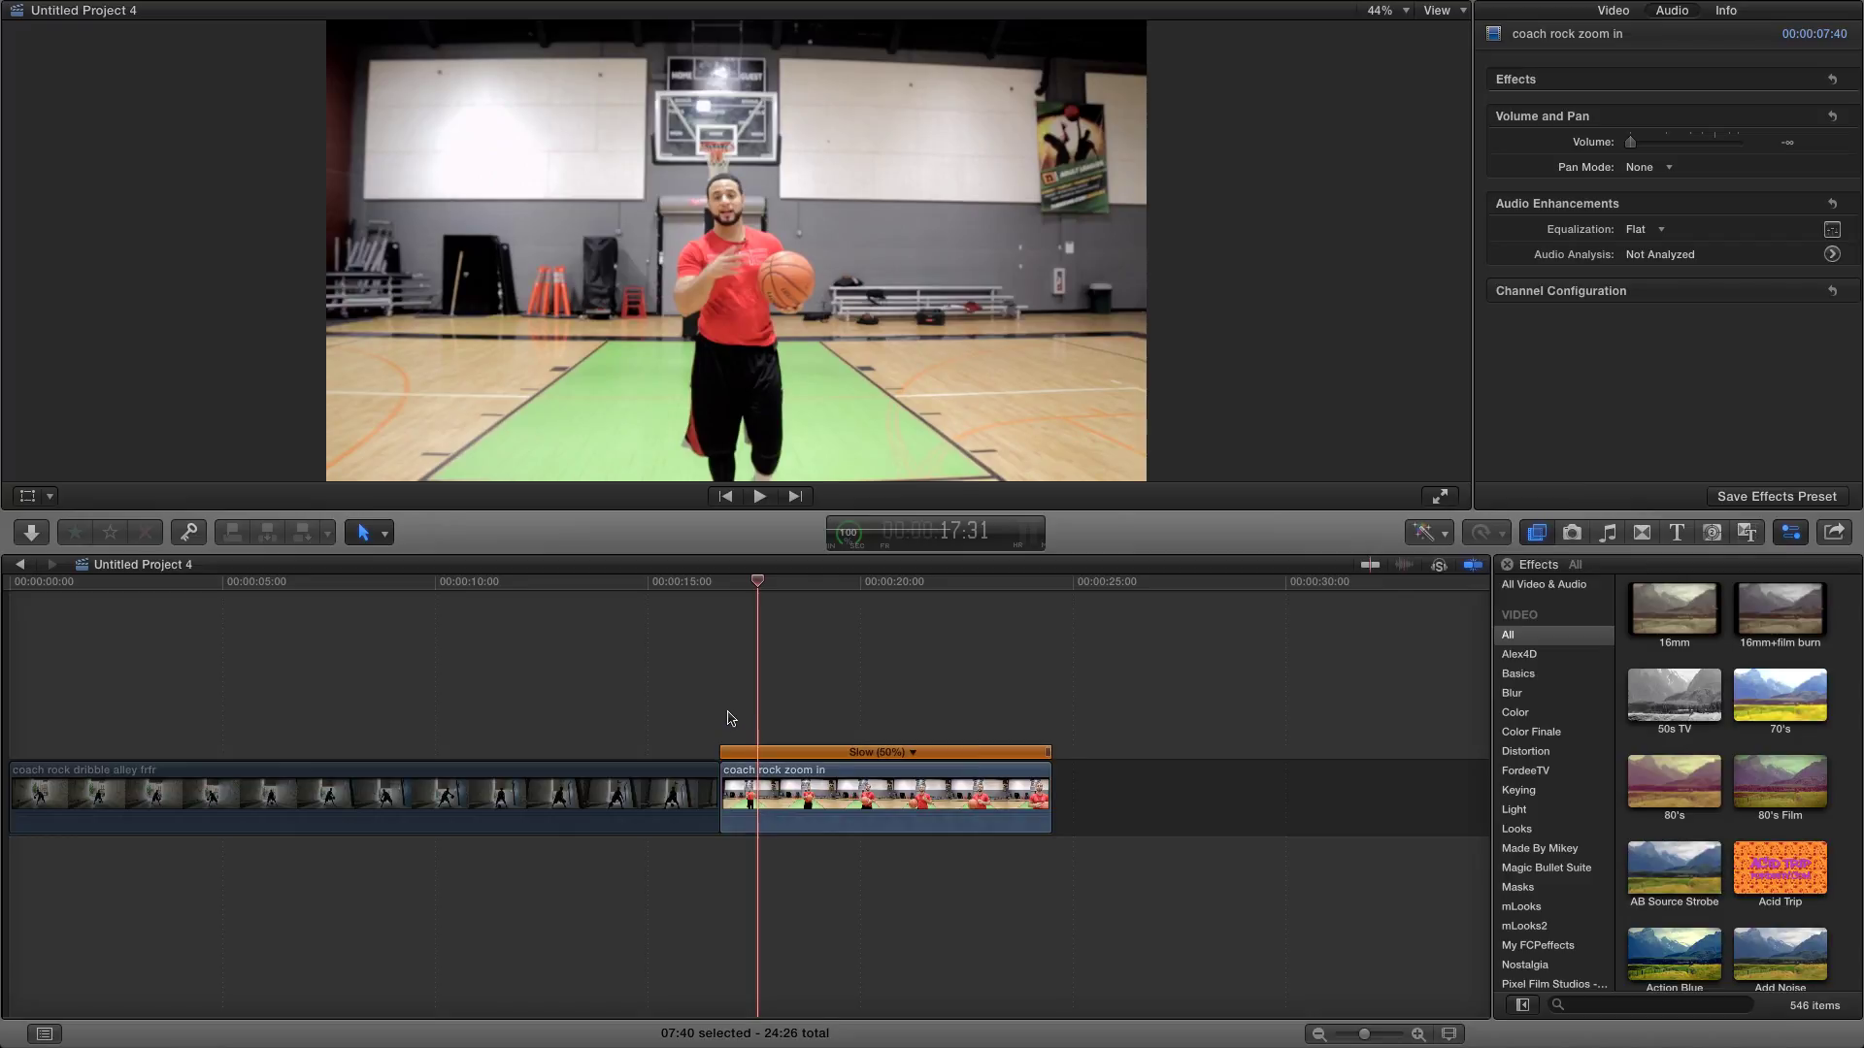
{"action": "key", "text": "space"}
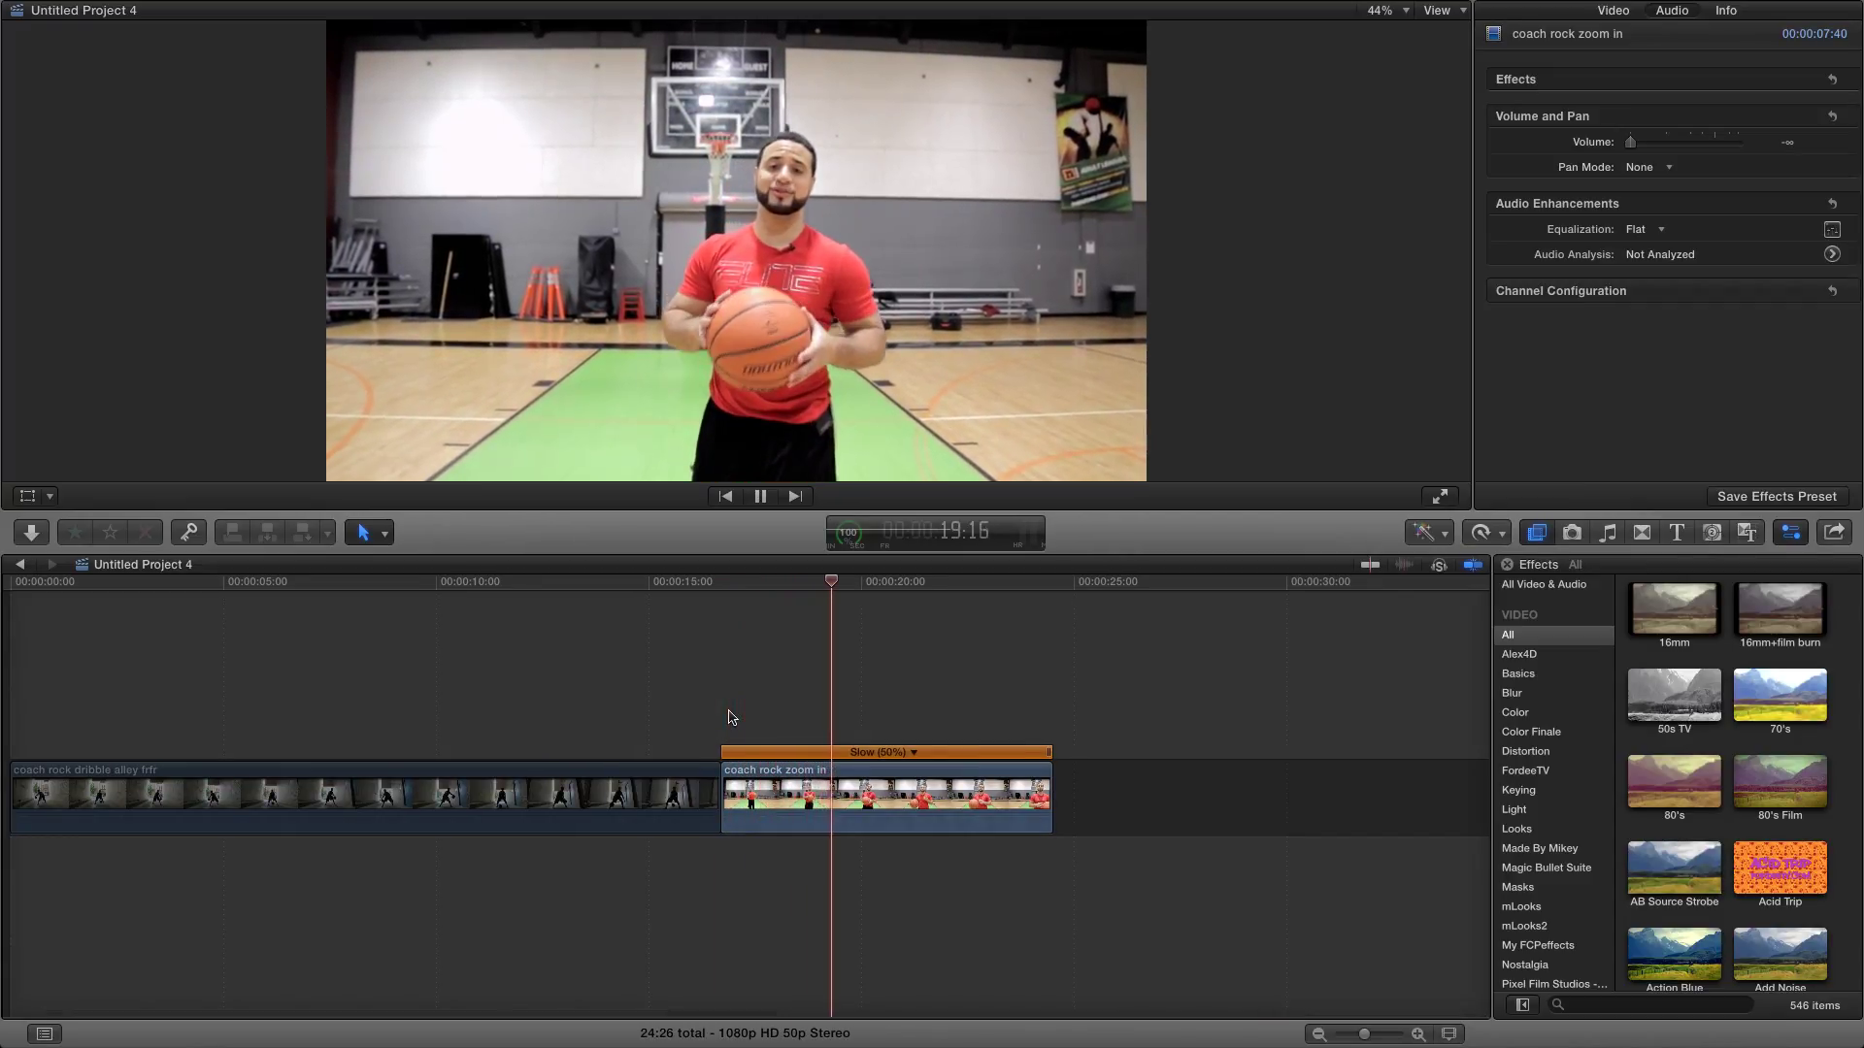
Step: Add Scale keyframes at the start and end of the coach rock zoom in clip
{"action": "left_click", "coordinate": [730, 718]}
{"action": "left_click", "coordinate": [1613, 9]}
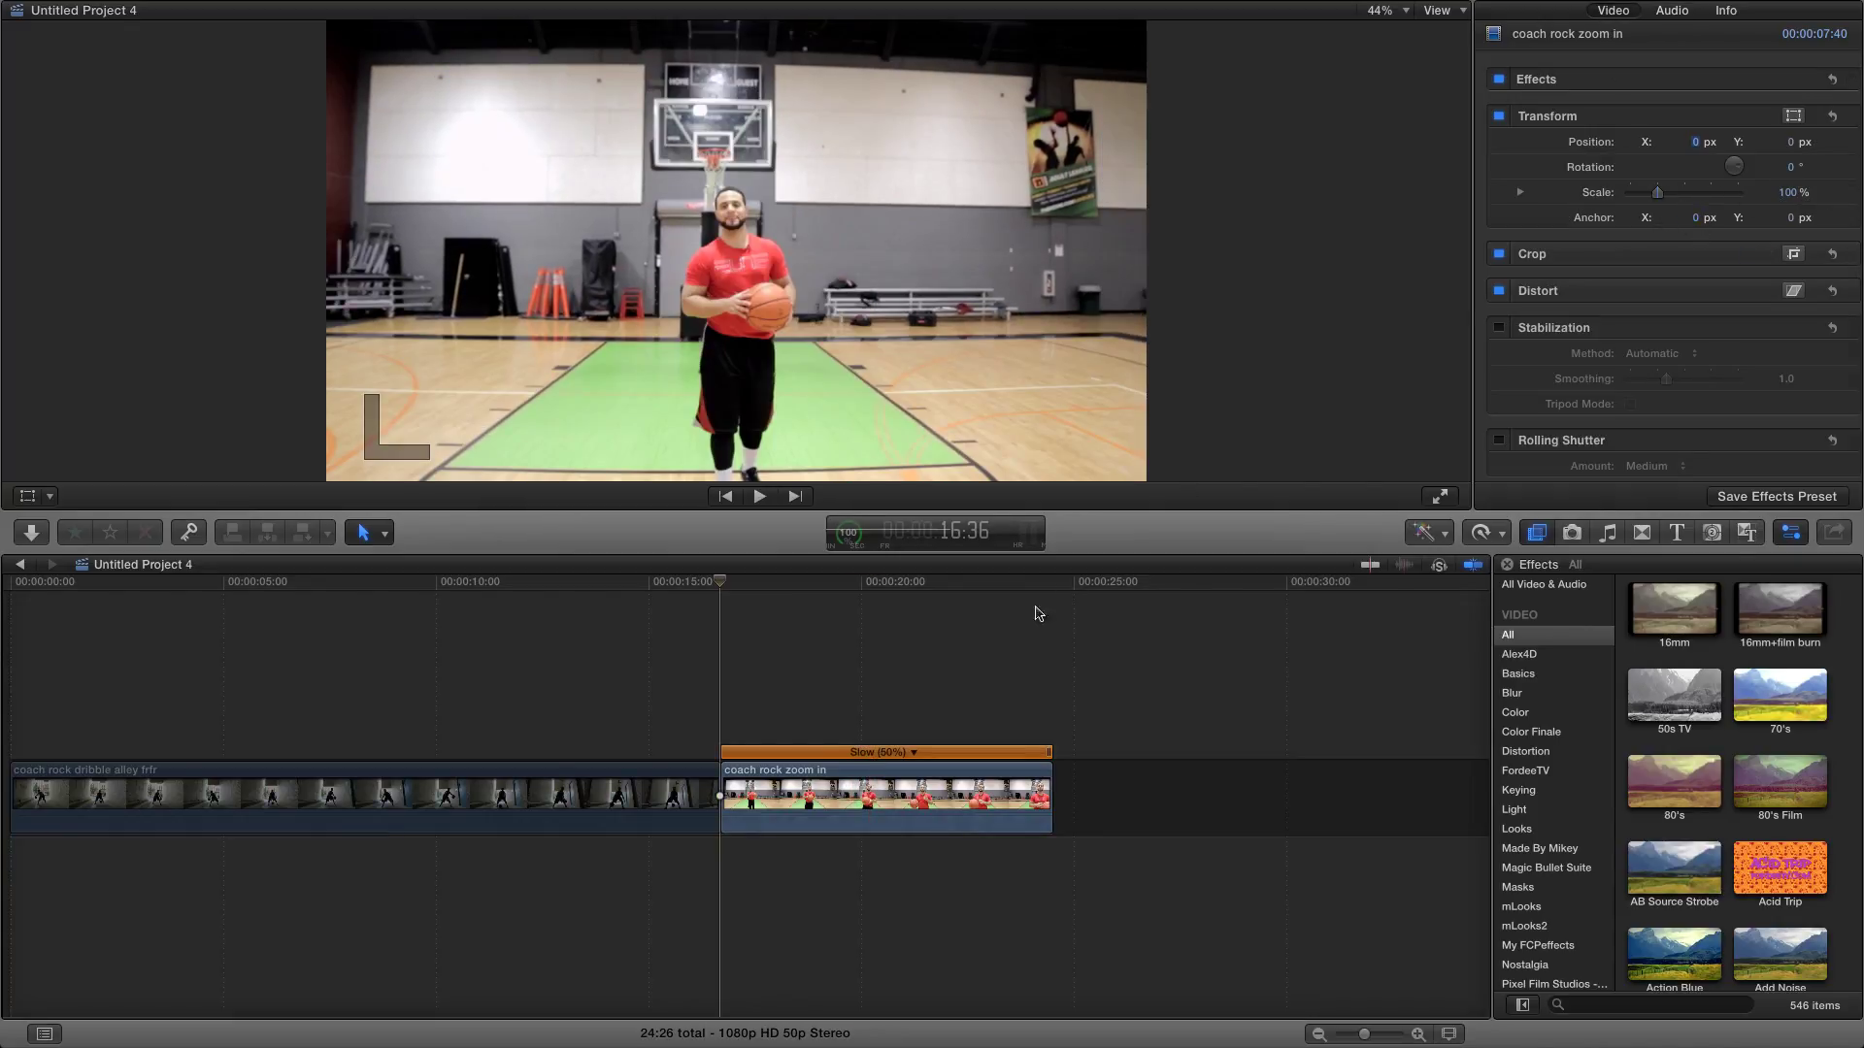
{"action": "left_click", "coordinate": [802, 782]}
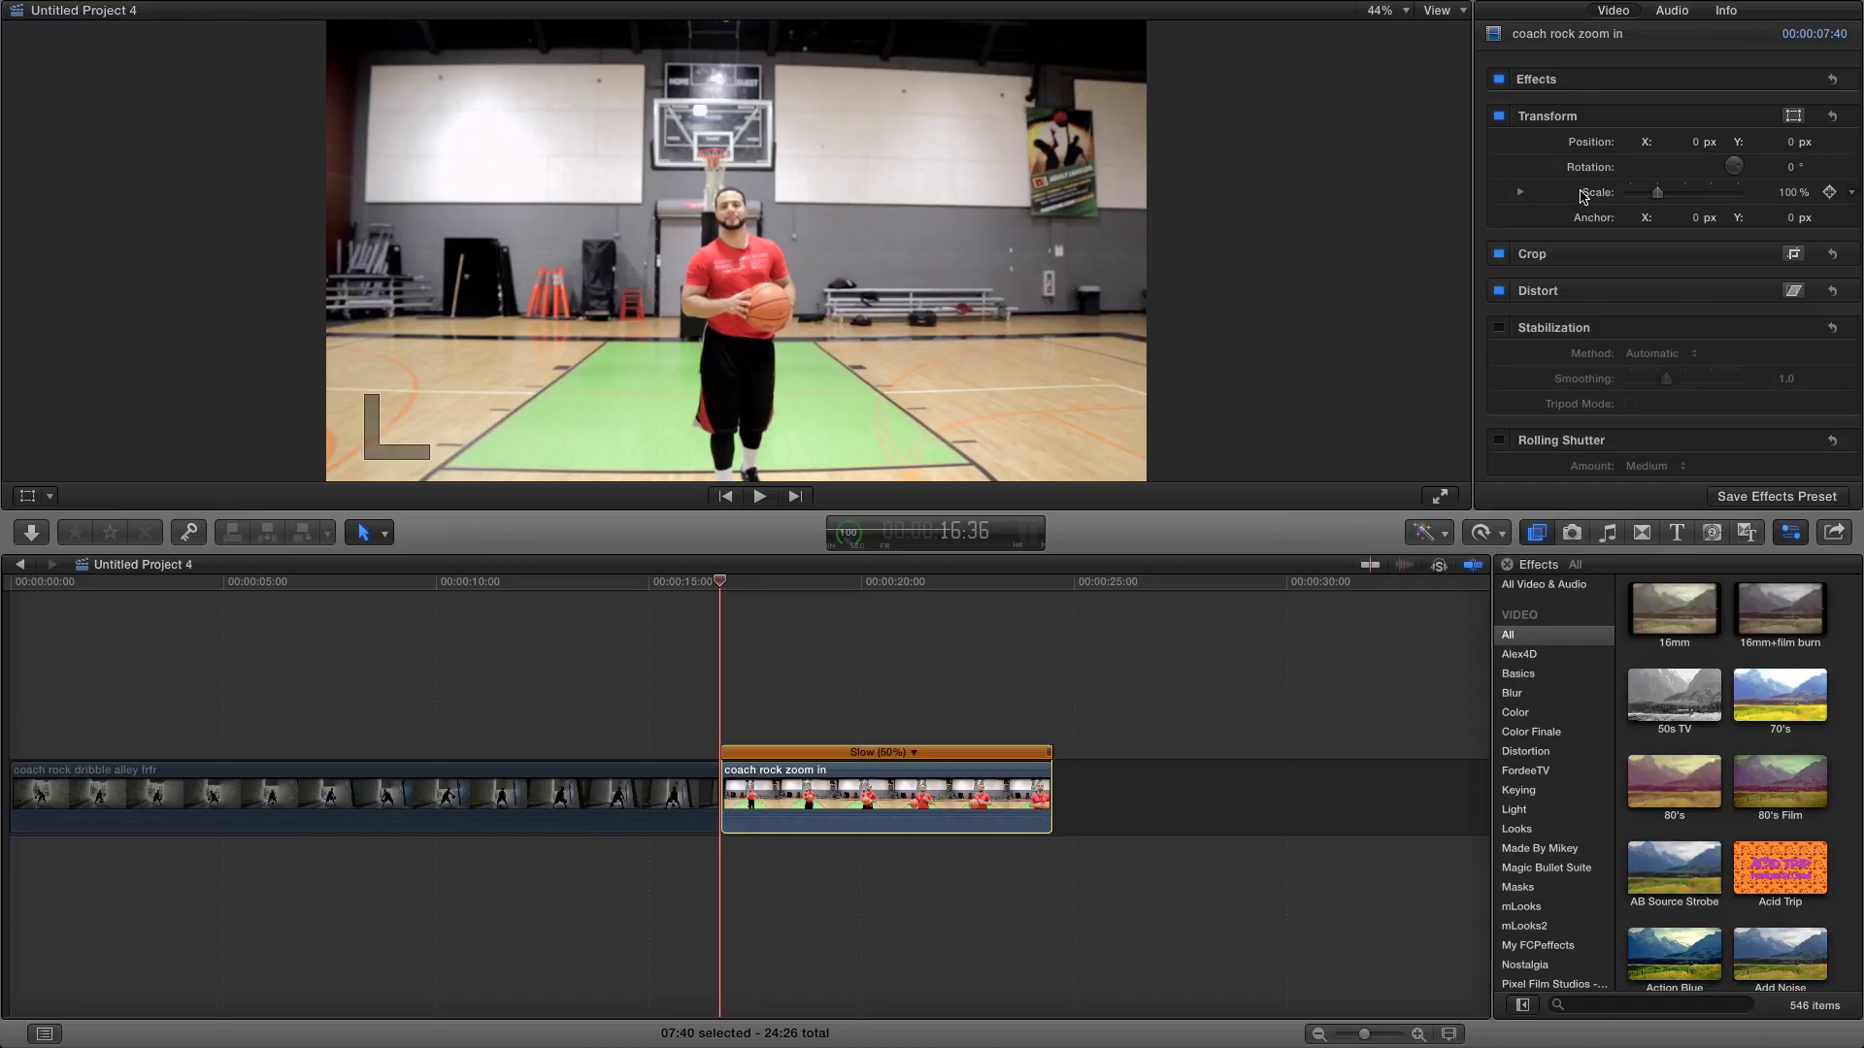
{"action": "left_click", "coordinate": [1520, 194]}
{"action": "left_click", "coordinate": [1830, 192]}
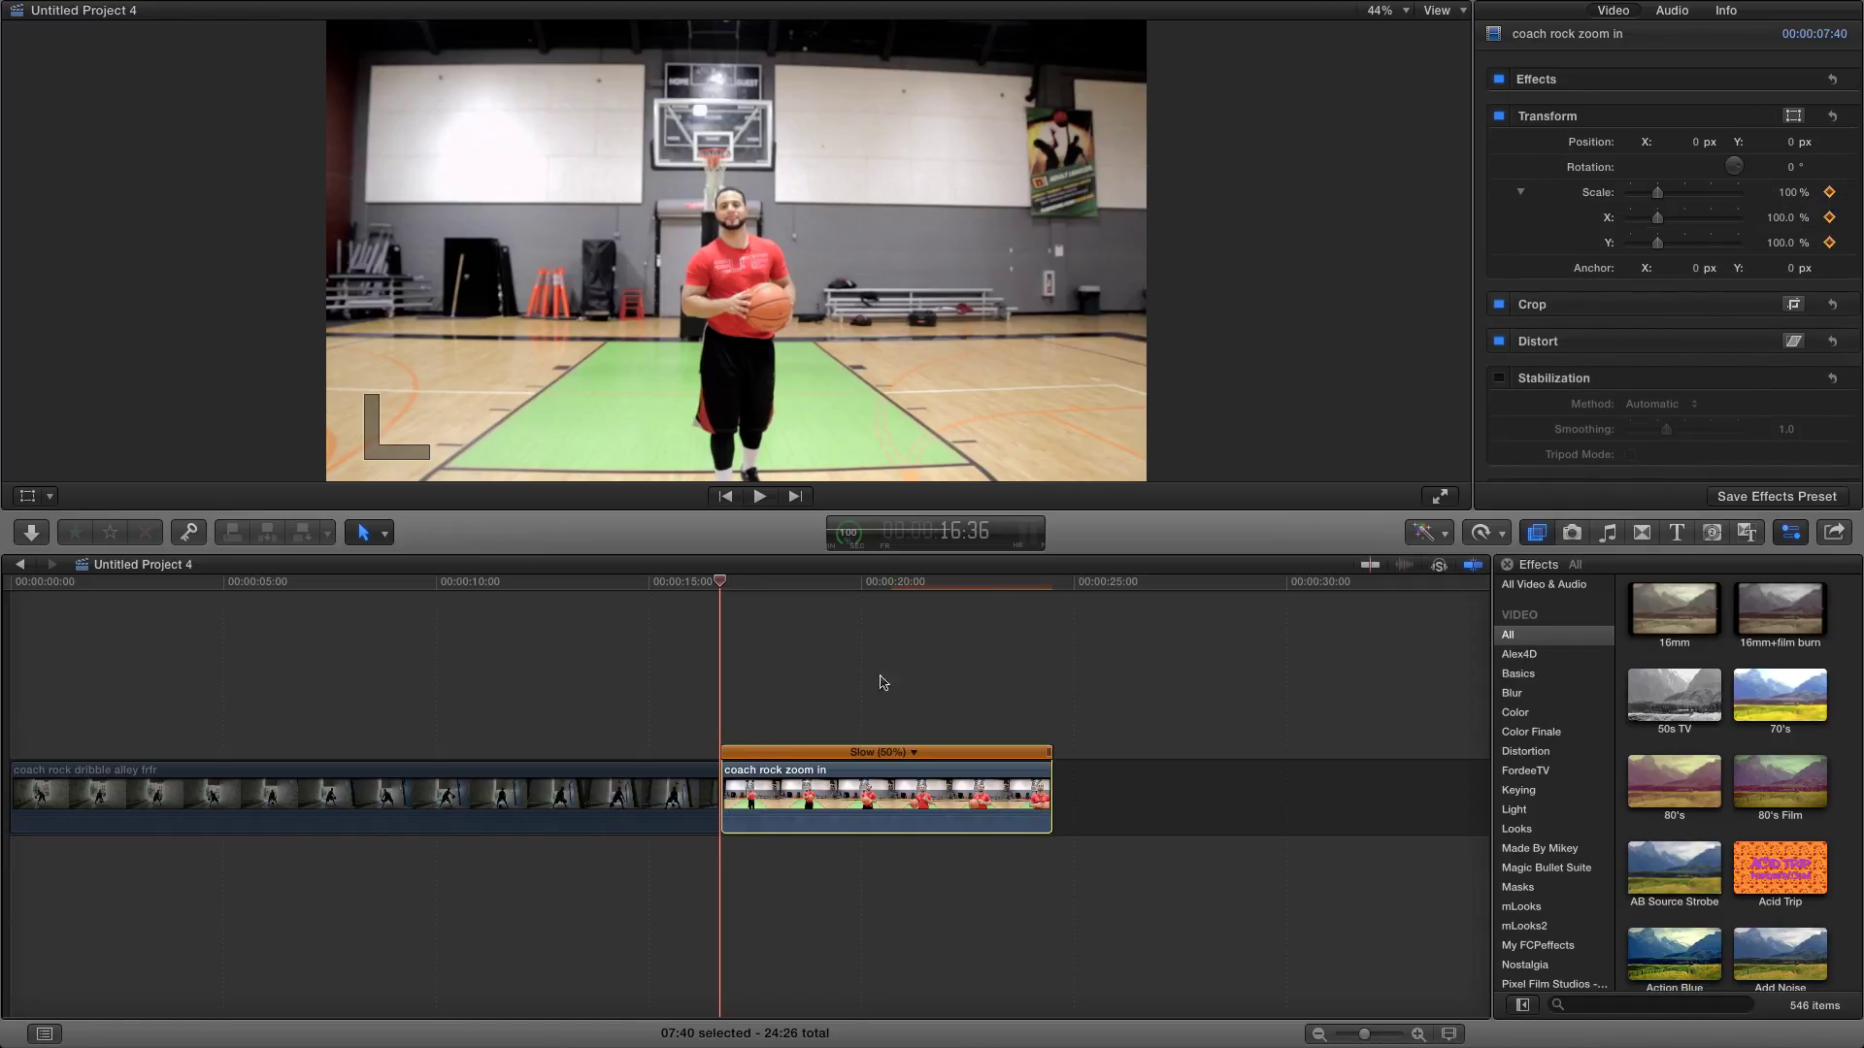
{"action": "left_click_drag", "start_coordinate": [723, 583], "coordinate": [1051, 588]}
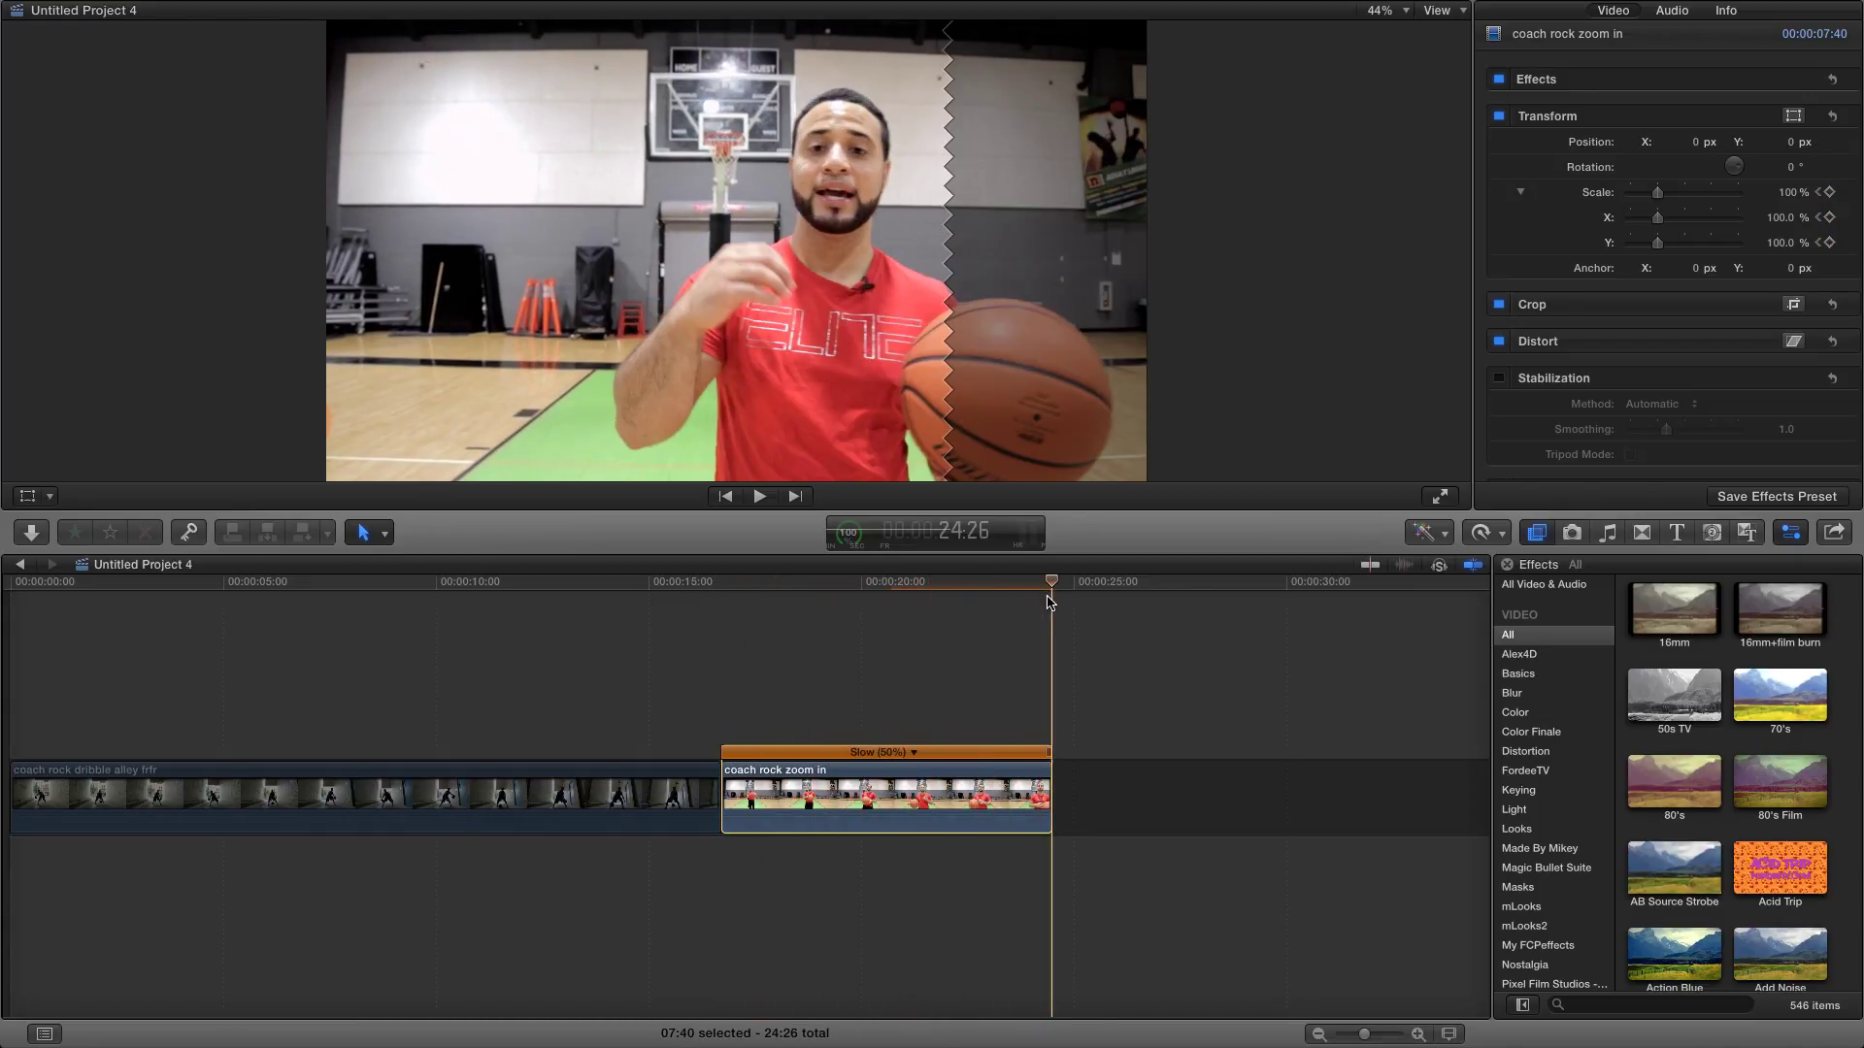
{"action": "left_click", "coordinate": [1830, 192]}
Step: Raise the clip's opening Scale keyframe to 171% and play back the shrinking zoom
{"action": "left_click_drag", "start_coordinate": [1051, 582], "coordinate": [720, 586]}
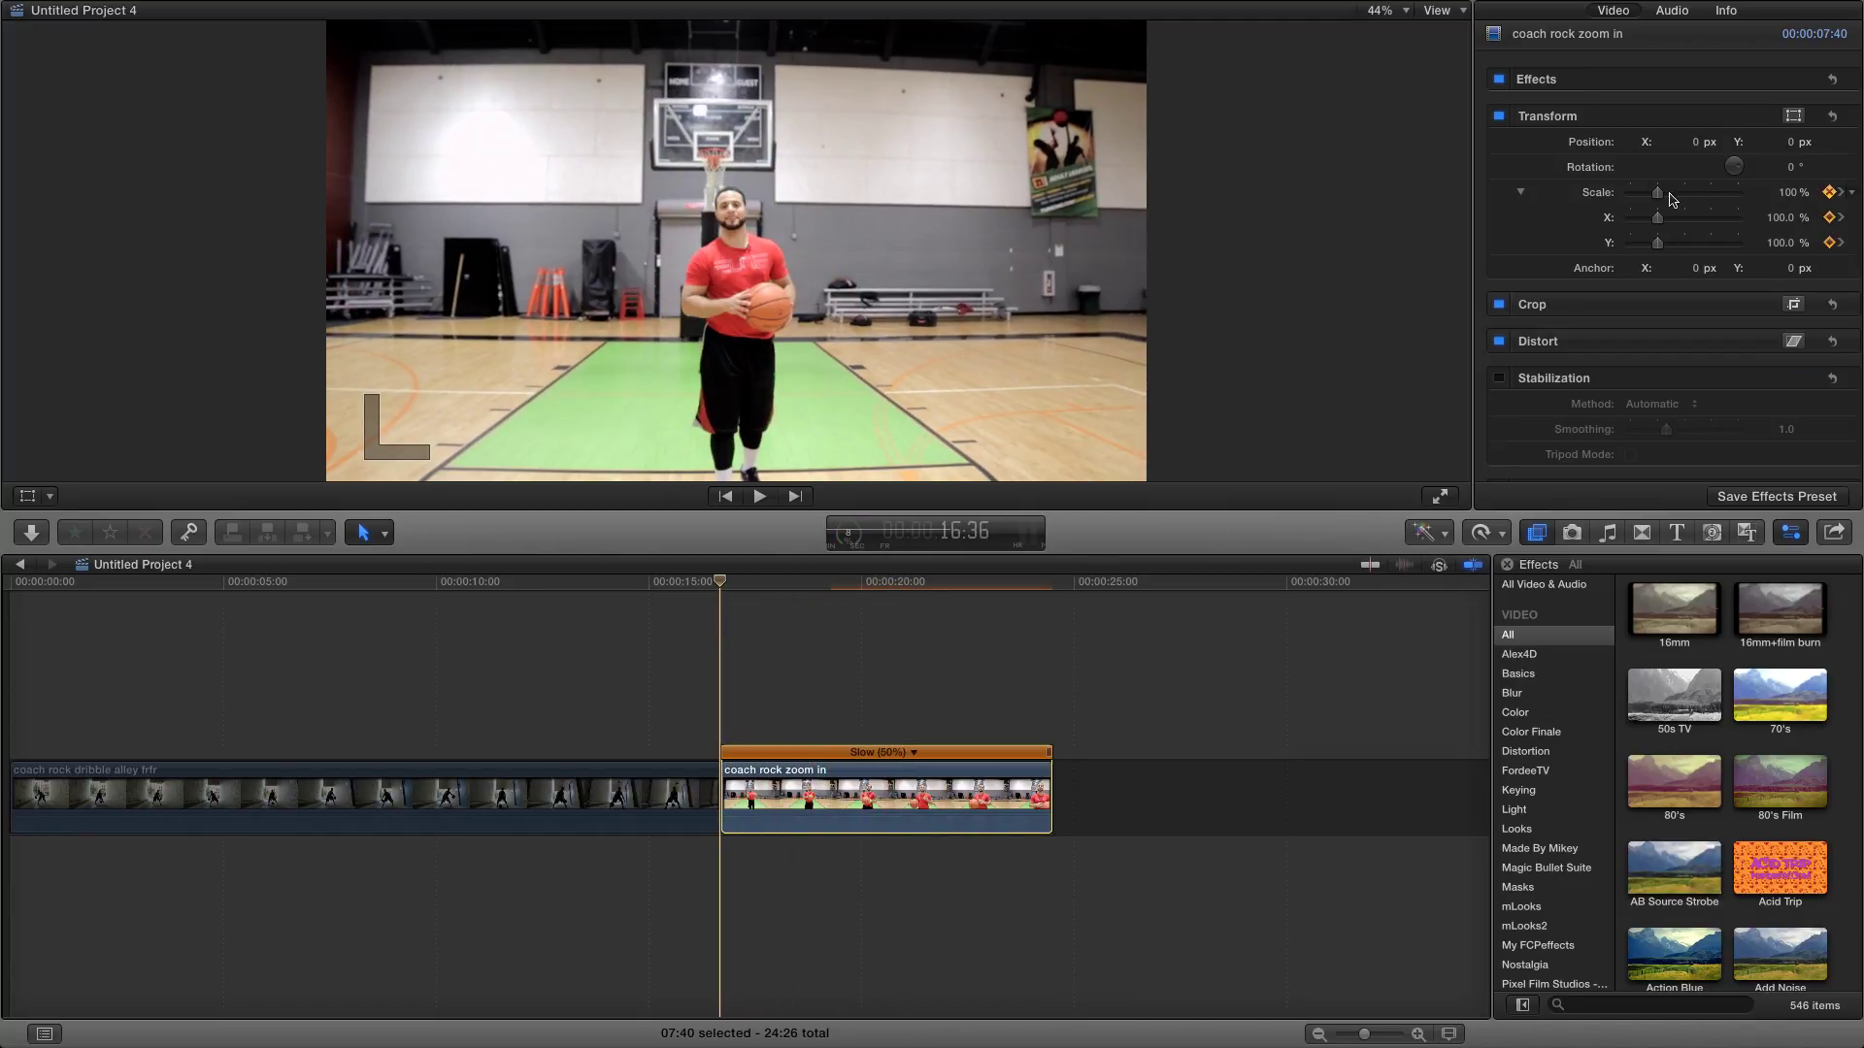
{"action": "left_click_drag", "start_coordinate": [1658, 194], "coordinate": [1678, 202]}
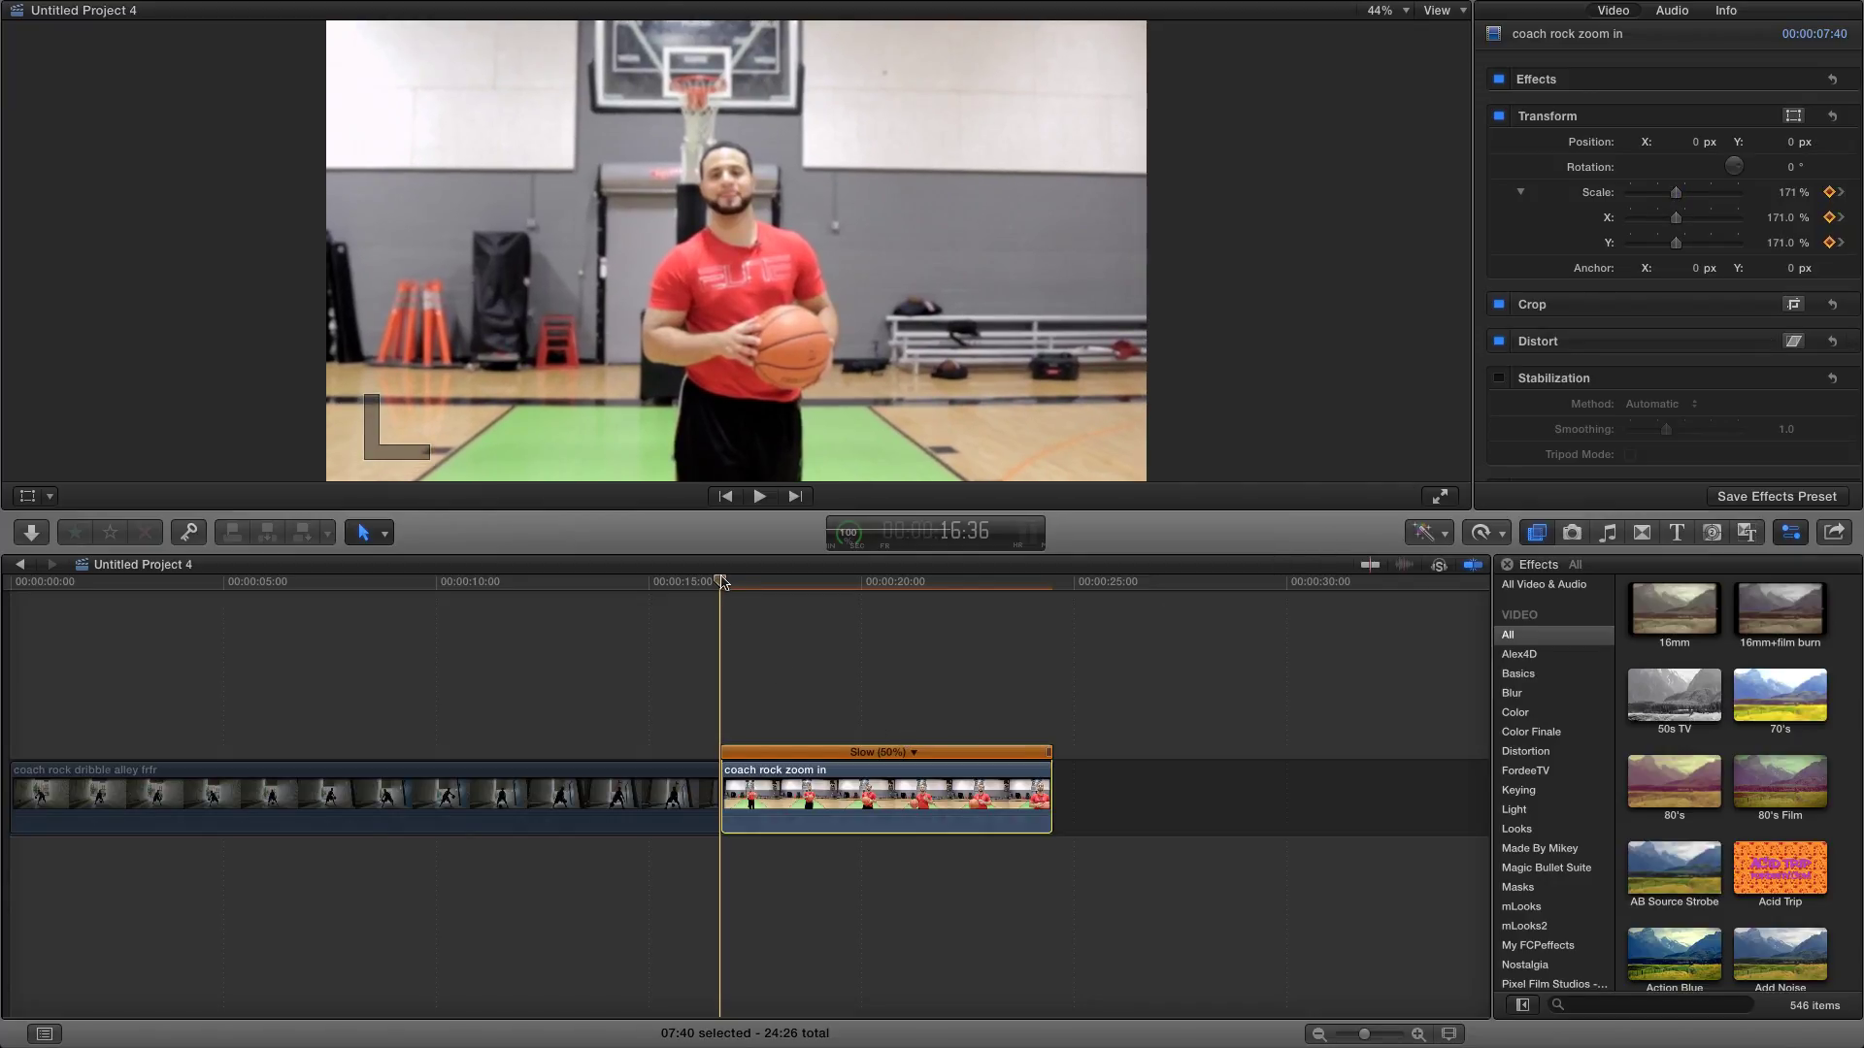
{"action": "mouse_move", "coordinate": [722, 580]}
{"action": "left_mouse_down"}
{"action": "mouse_move", "coordinate": [1019, 608]}
{"action": "mouse_move", "coordinate": [731, 603]}
{"action": "left_mouse_up"}
{"action": "key", "text": "space"}
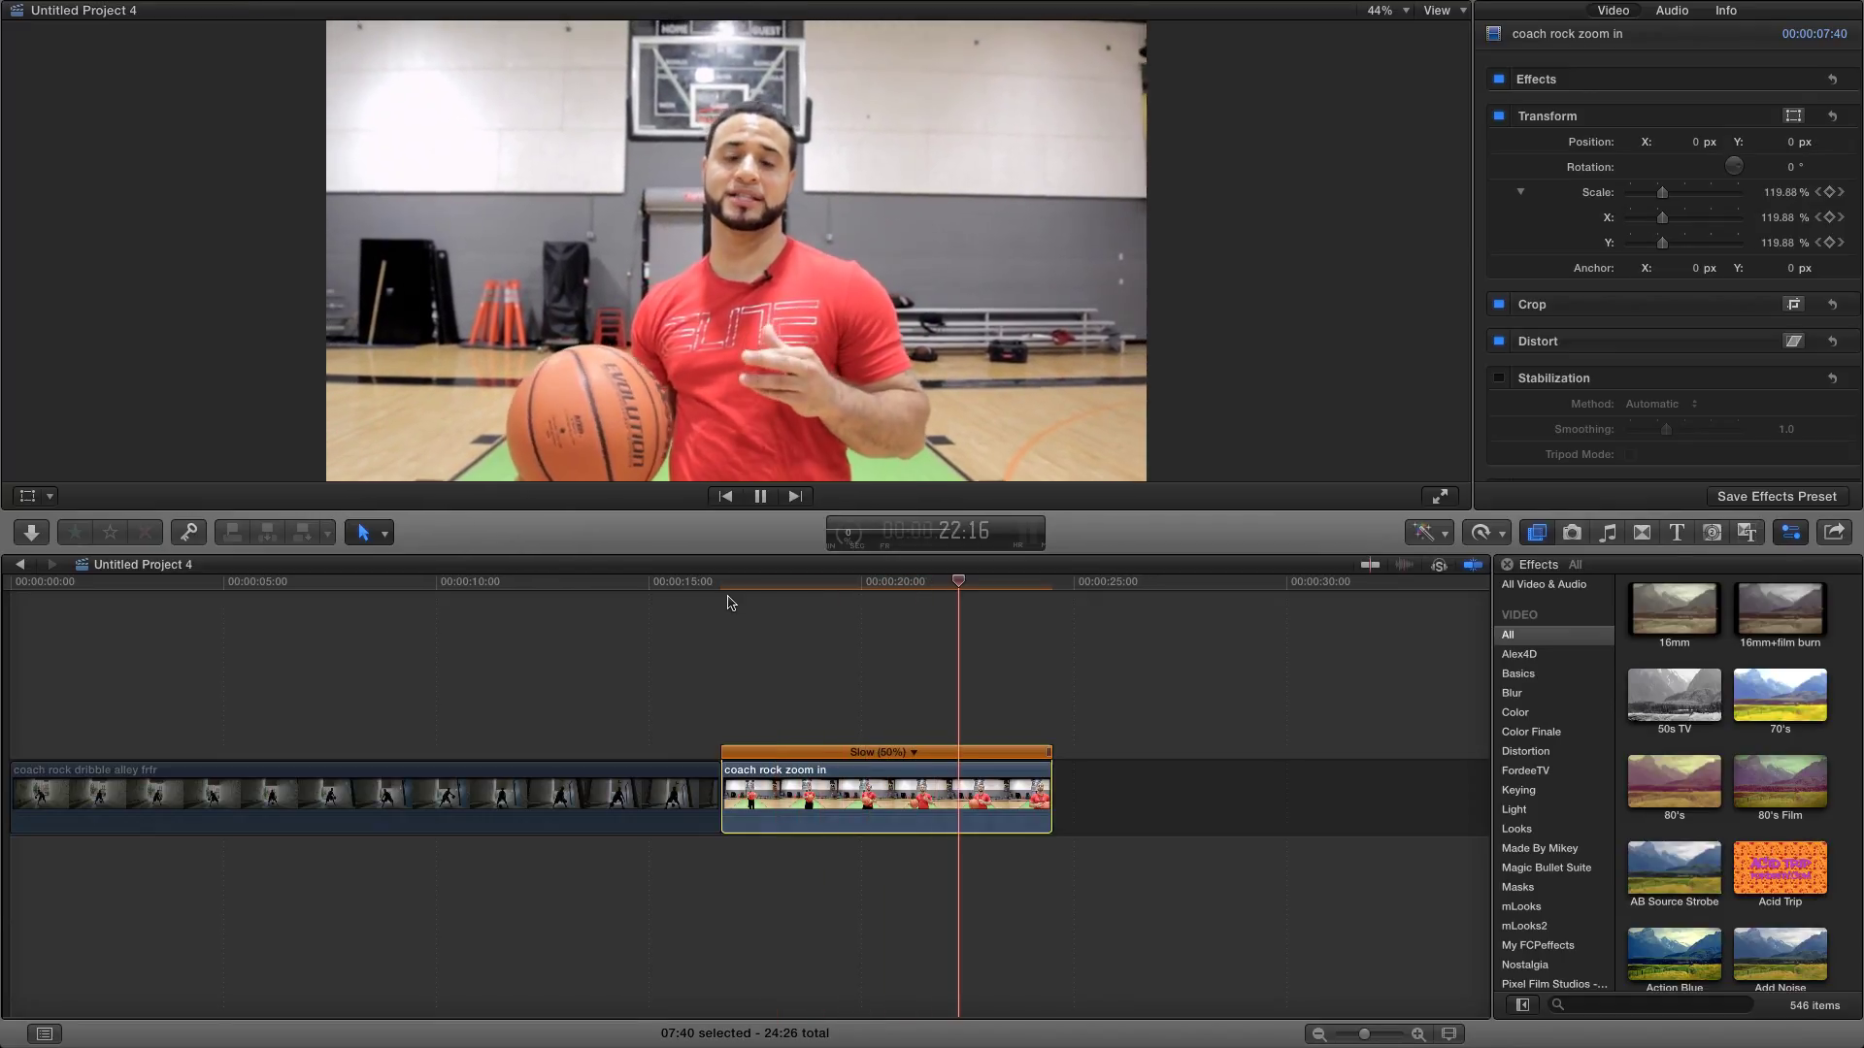
Step: Raise the zoom-in clip's first Scale keyframe from 171% to 182% and preview the stronger zoom
{"action": "left_click", "coordinate": [725, 679]}
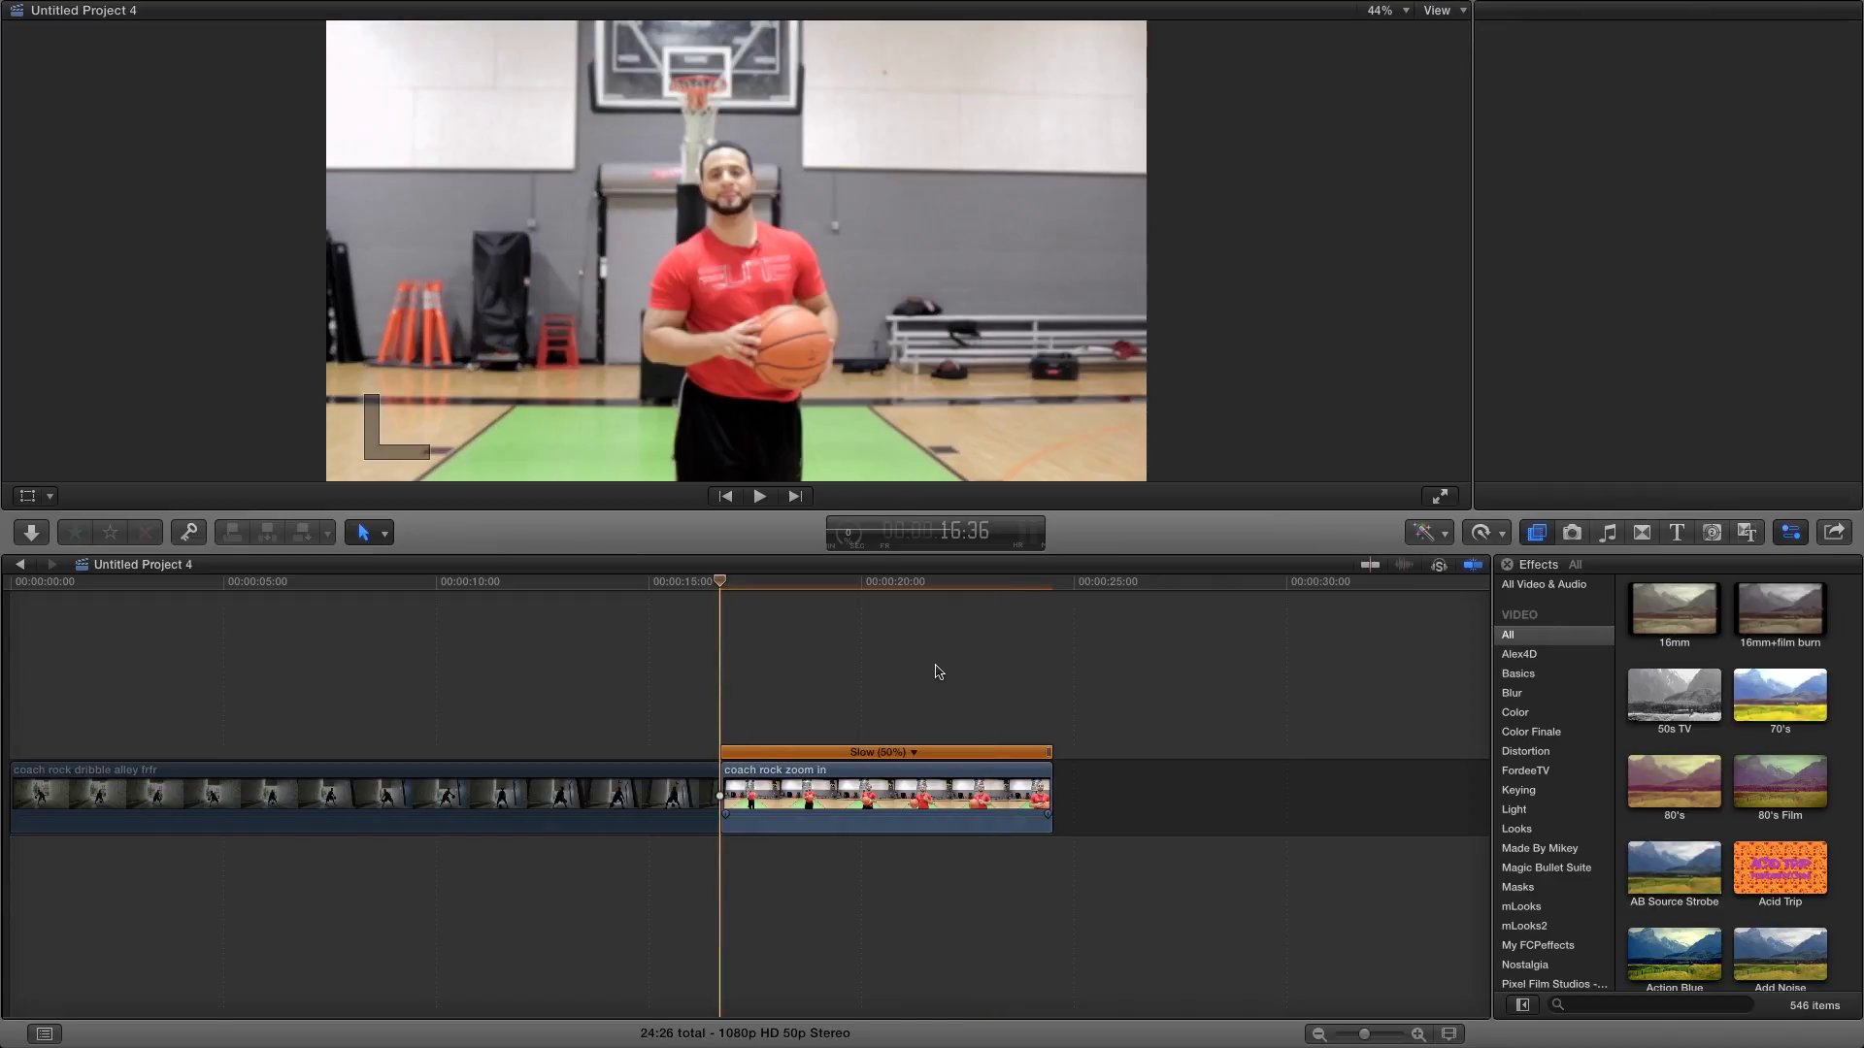
{"action": "key", "text": "c"}
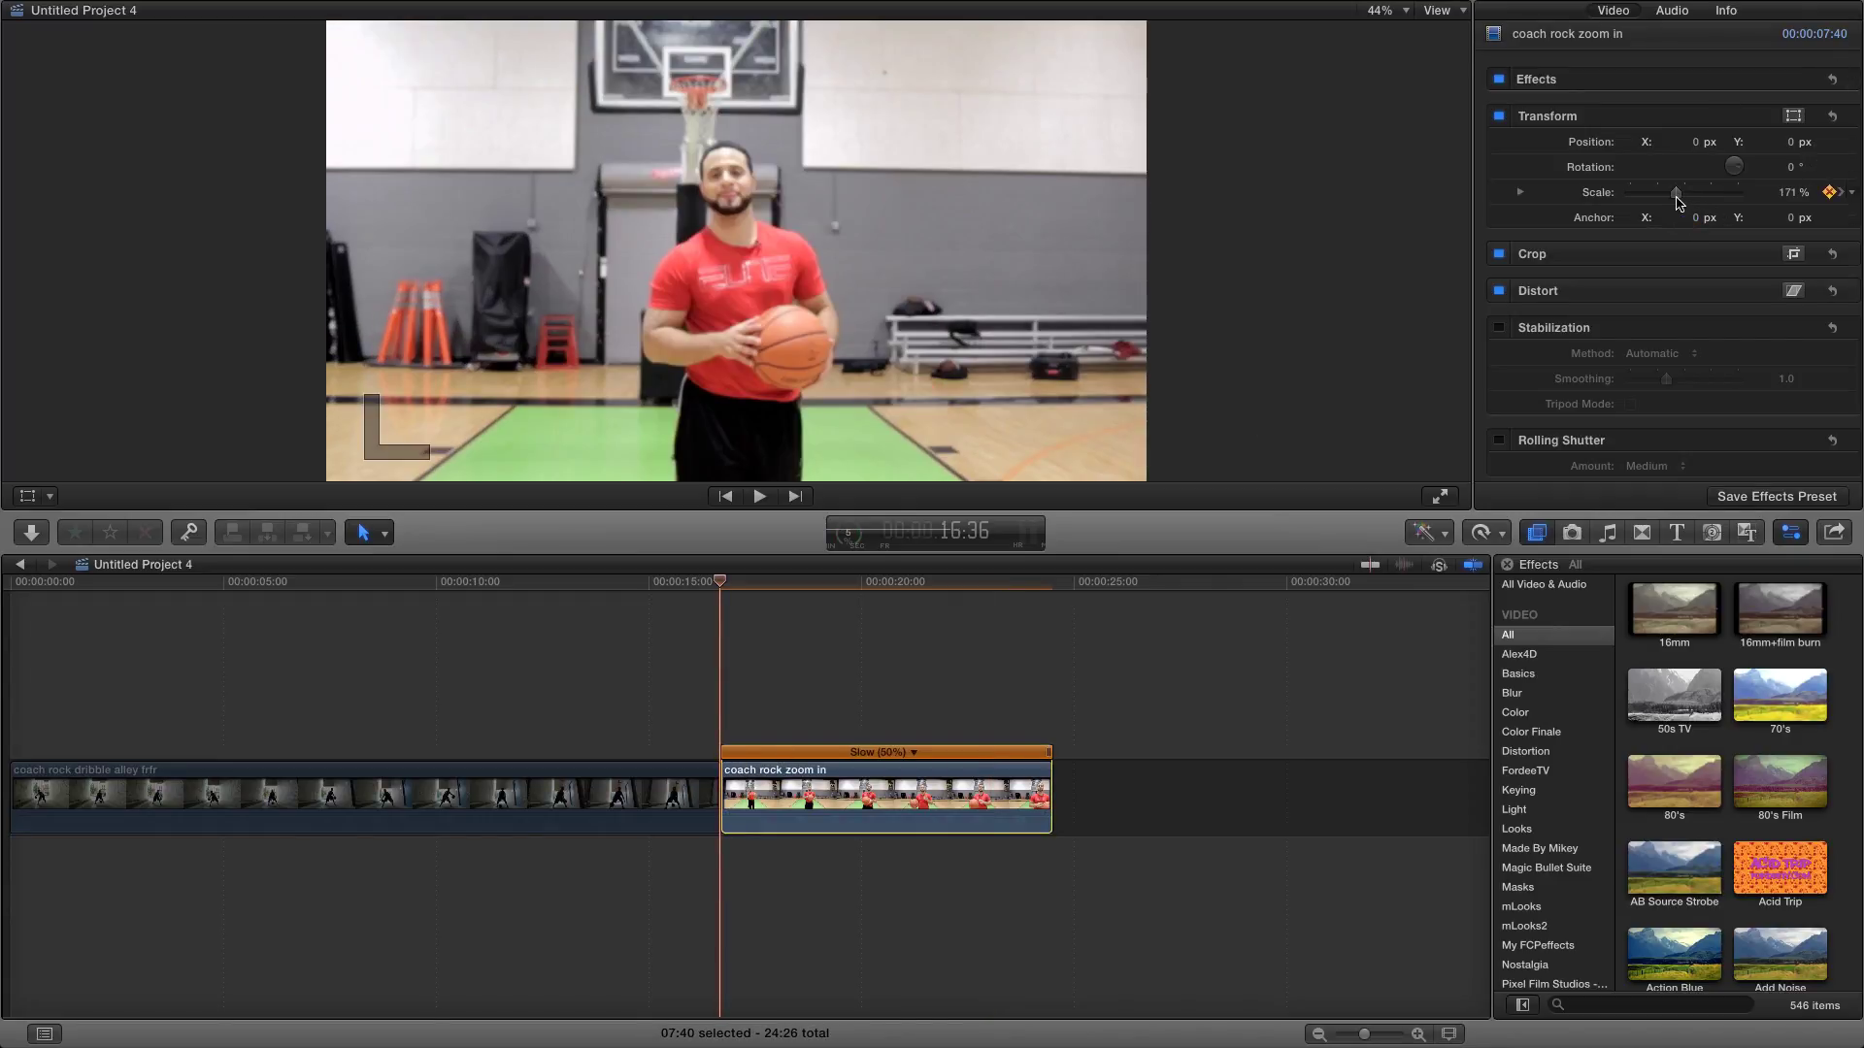
{"action": "left_click_drag", "start_coordinate": [1676, 199], "coordinate": [1683, 200]}
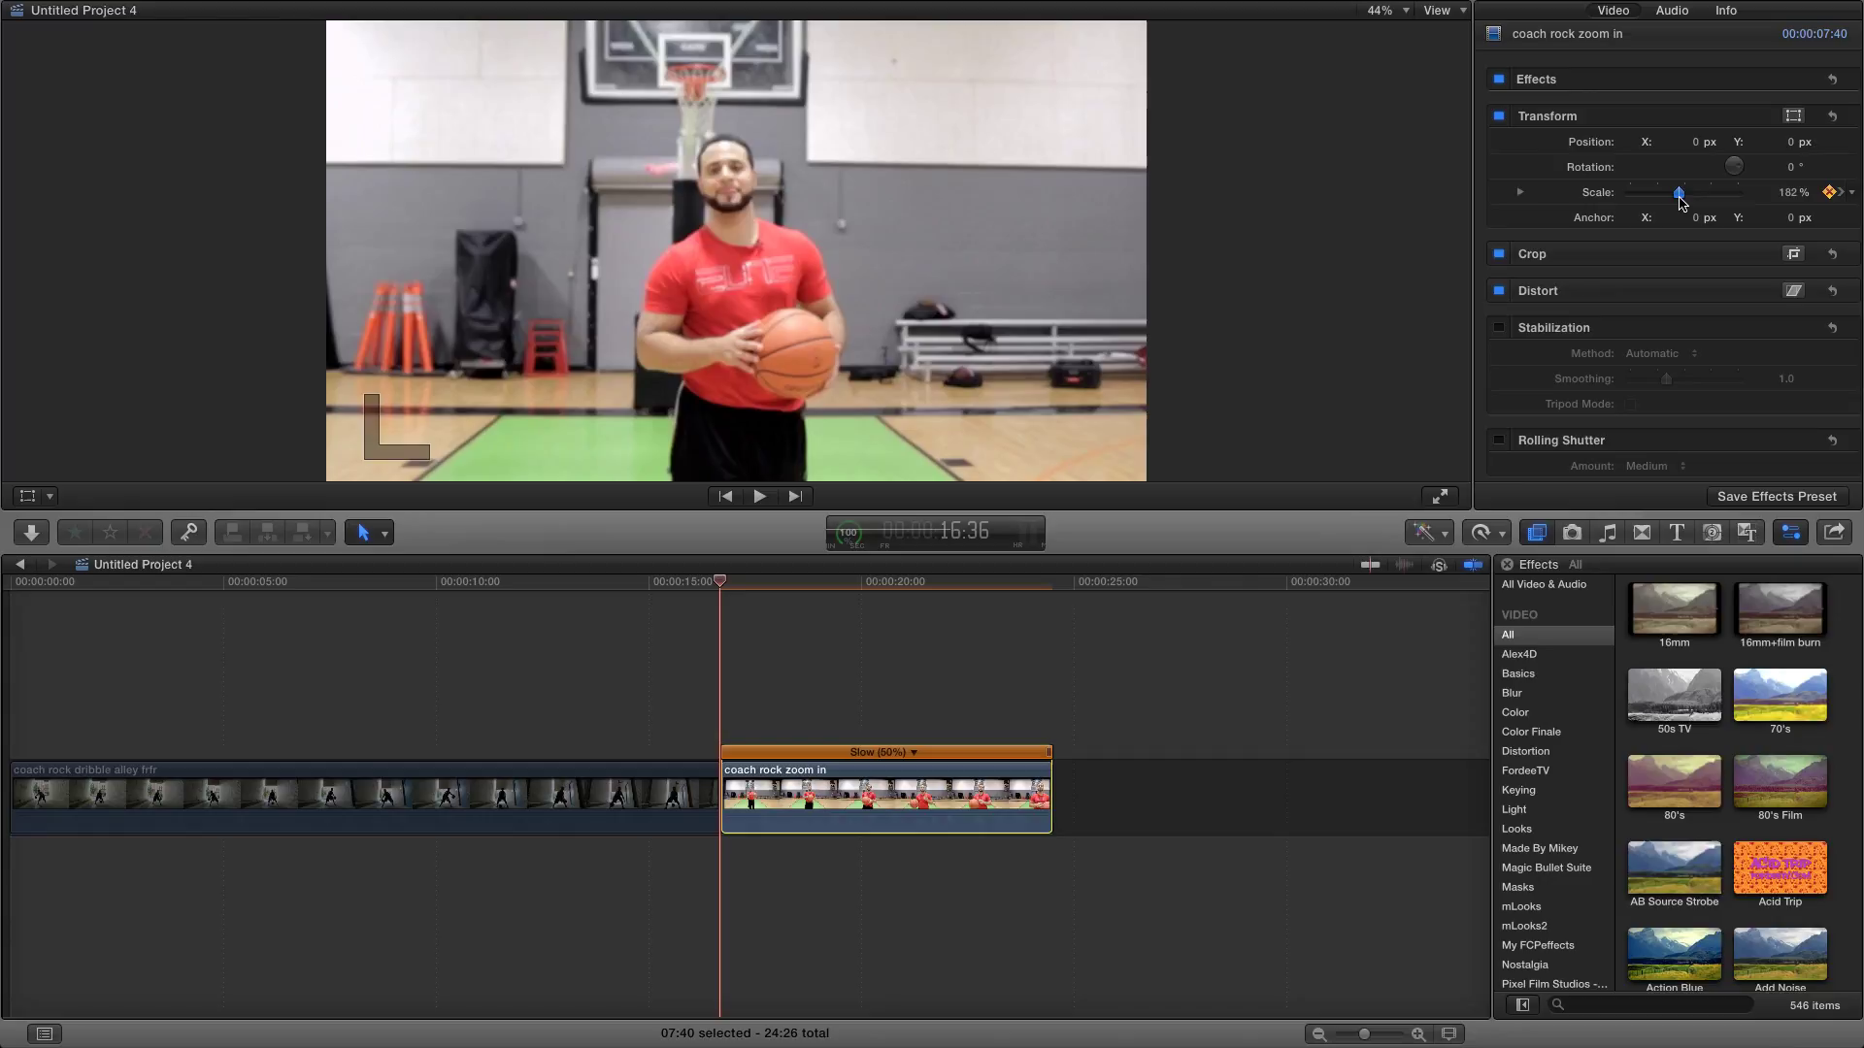
{"action": "left_click", "coordinate": [716, 637]}
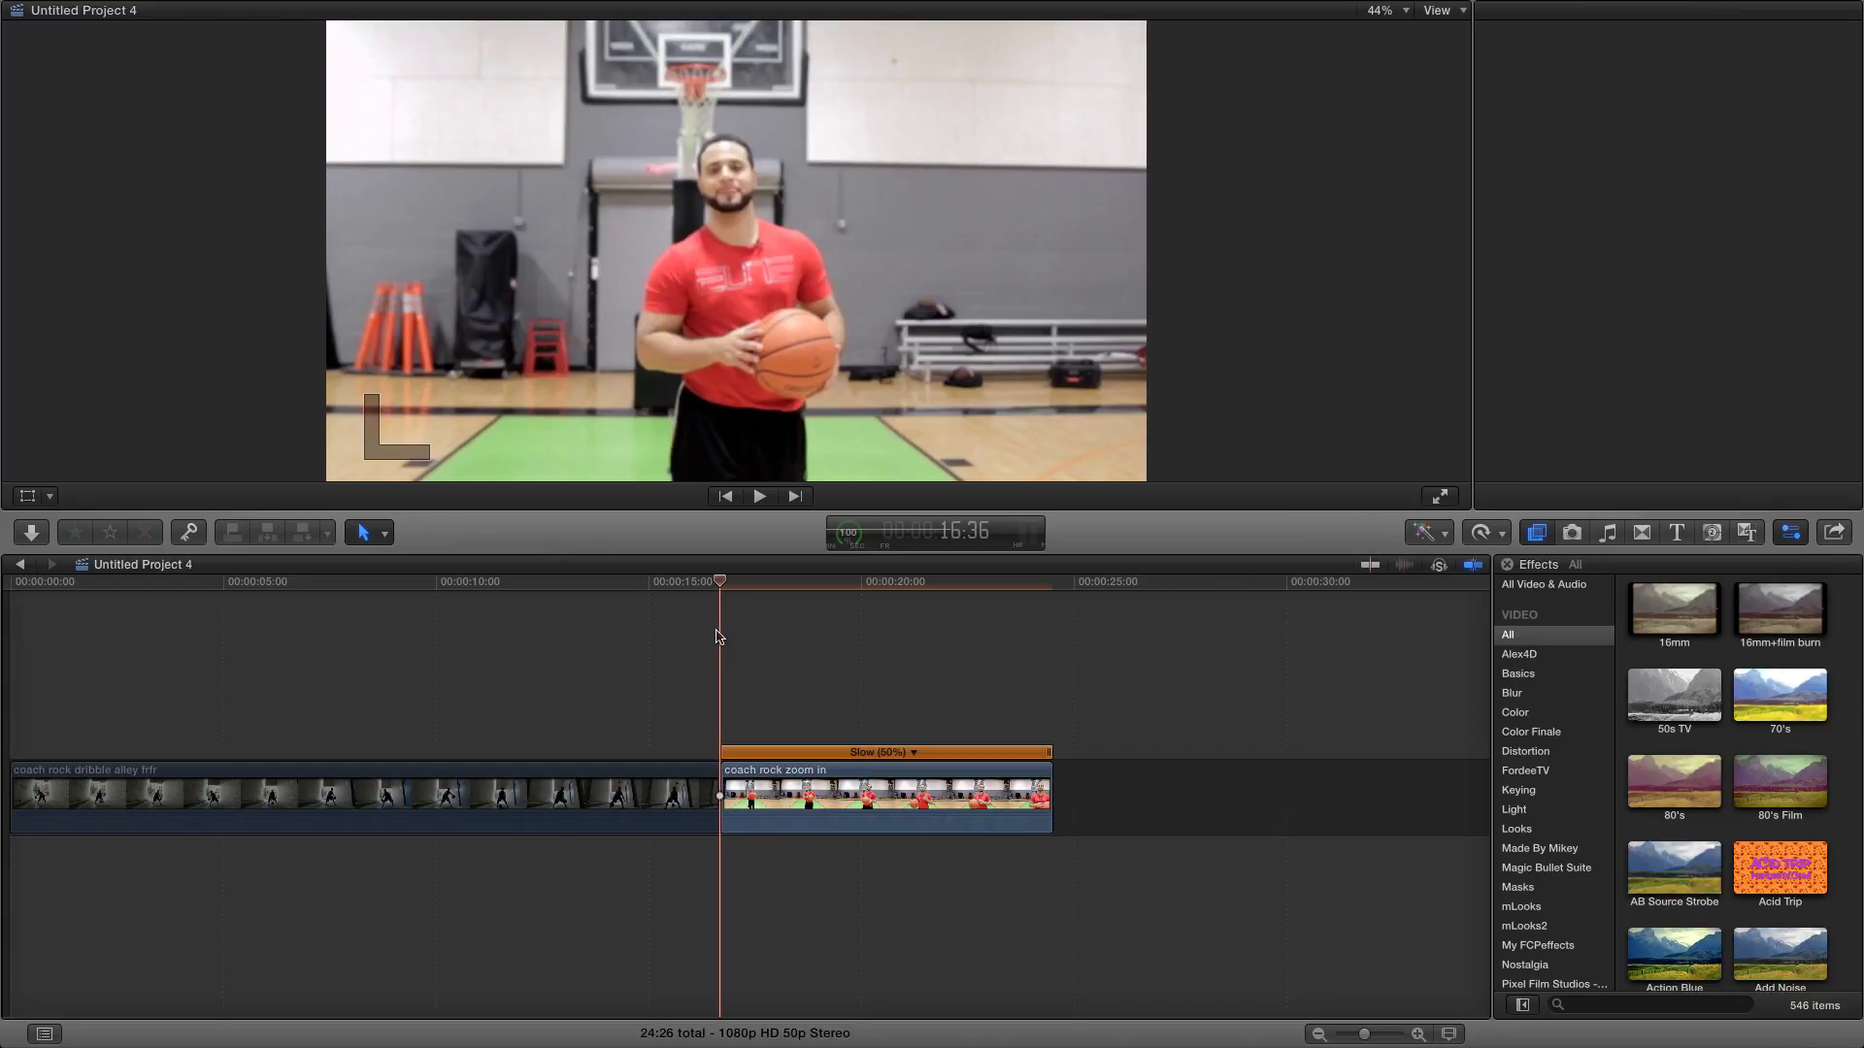
{"action": "key", "text": "space"}
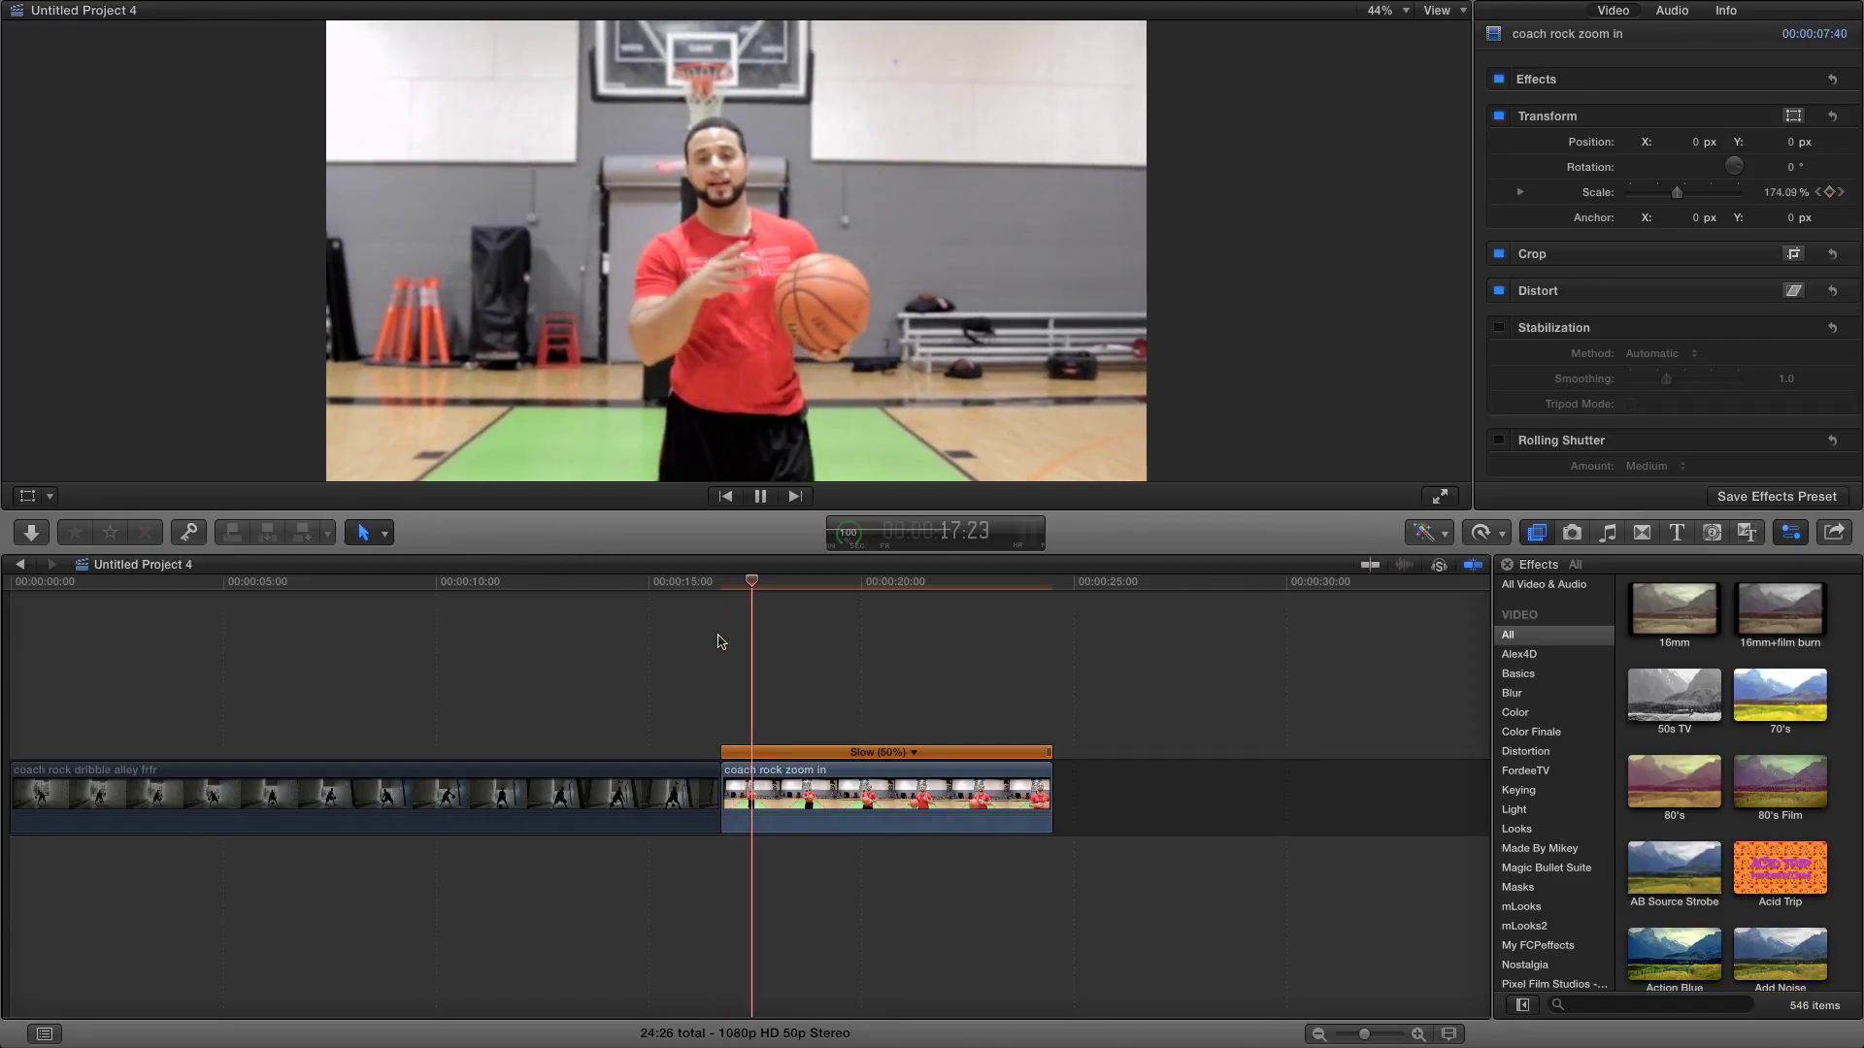
{"action": "left_click", "coordinate": [719, 641]}
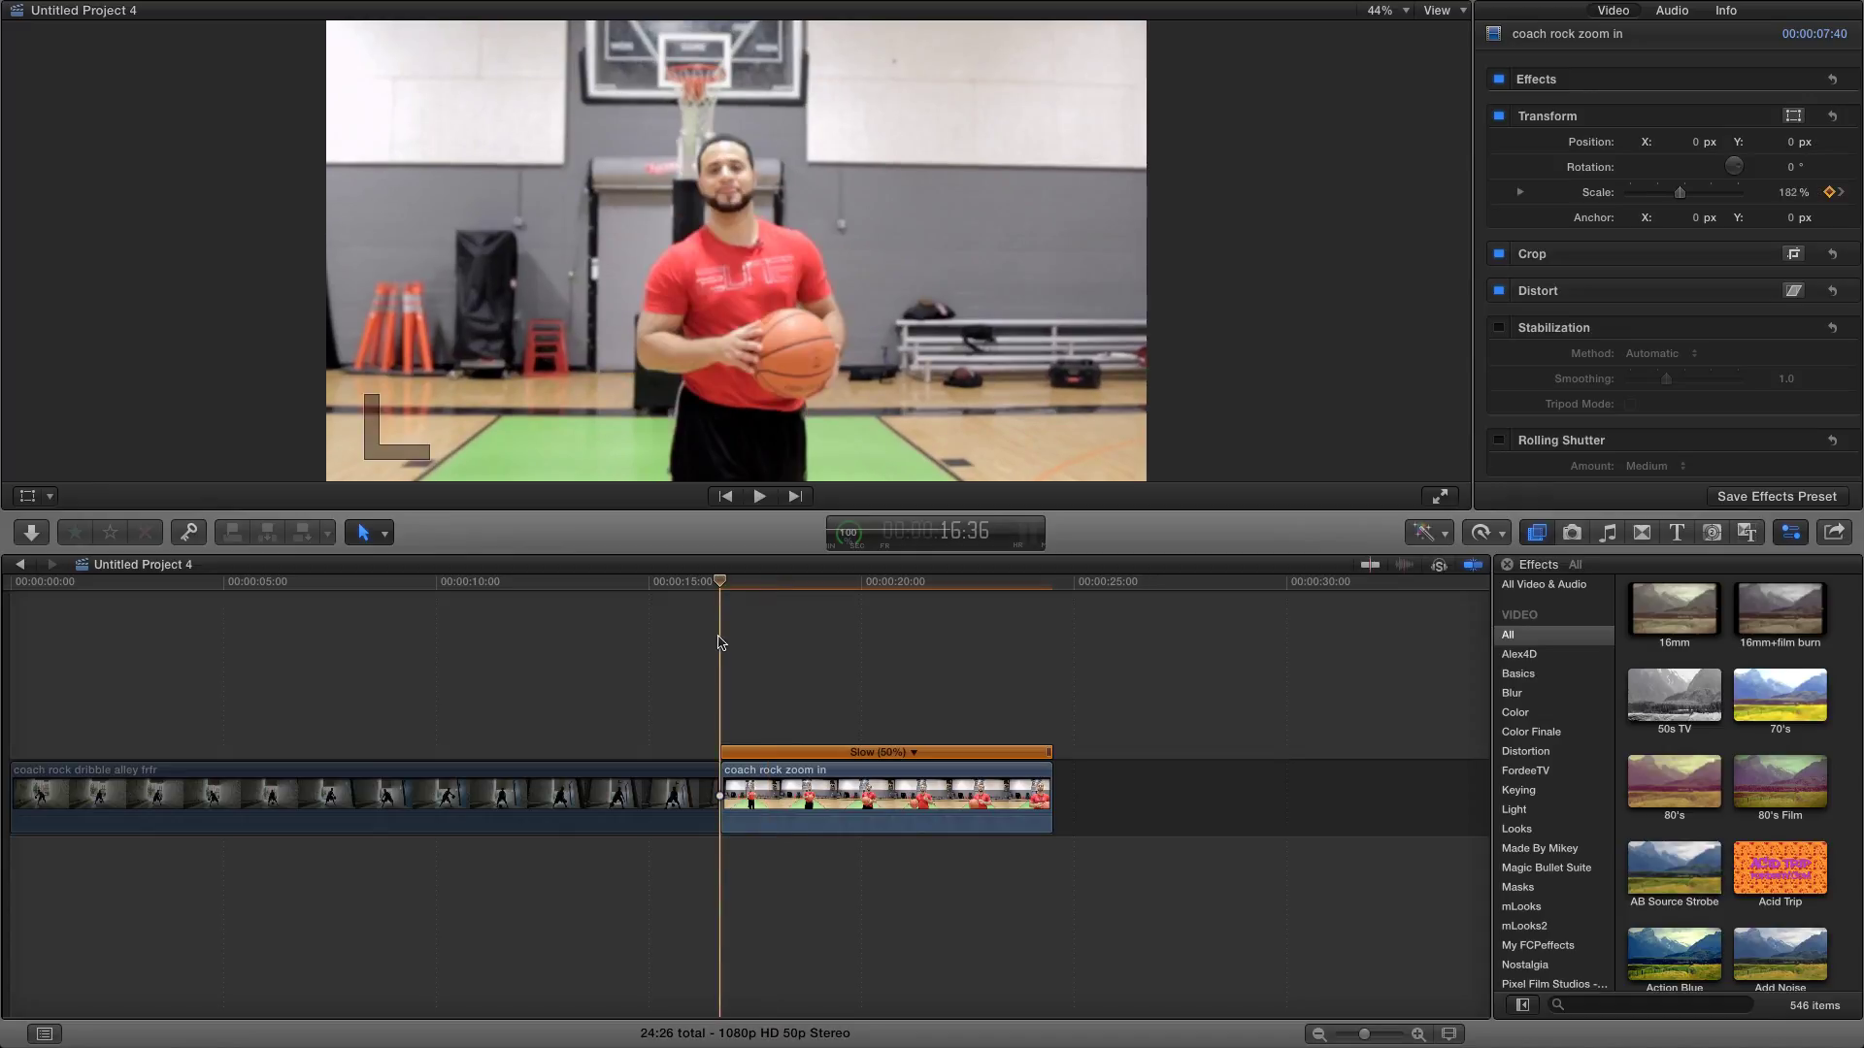